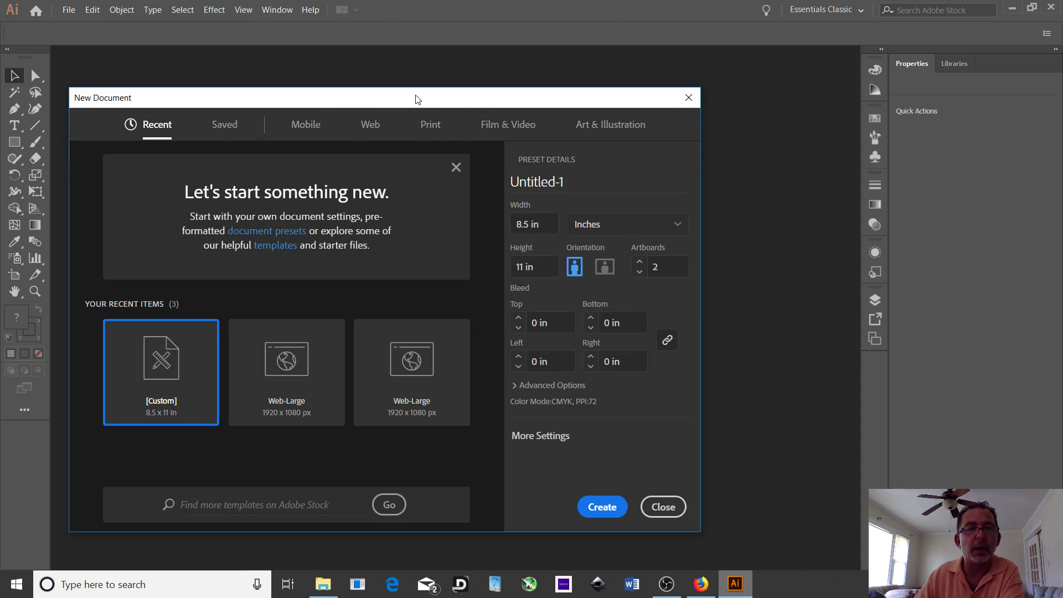
Choose the Letter print preset and name the new document Layers.
left_click_drag(406, 98, 496, 75)
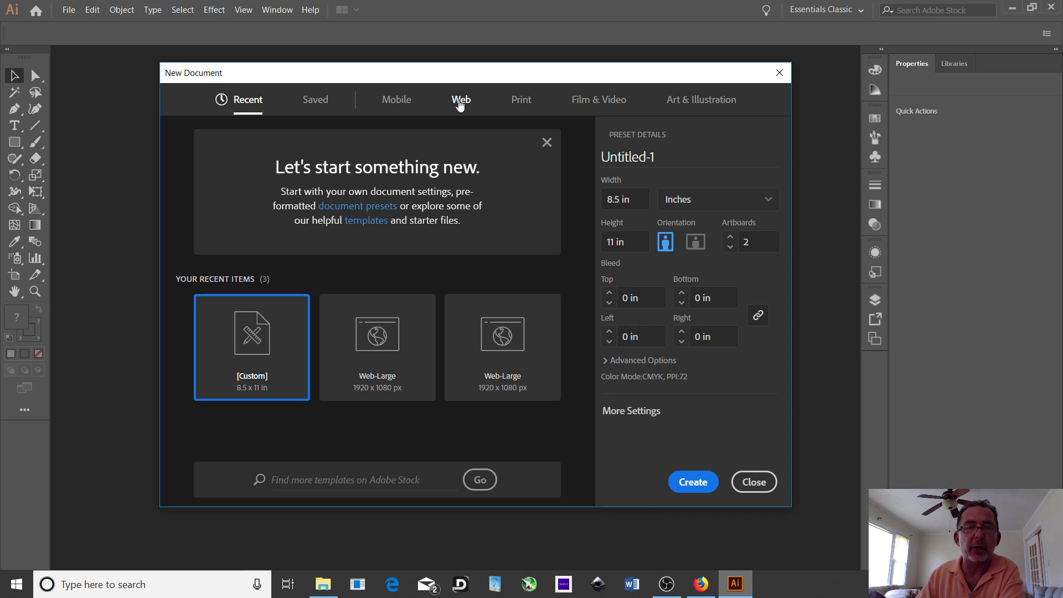
left_click(519, 101)
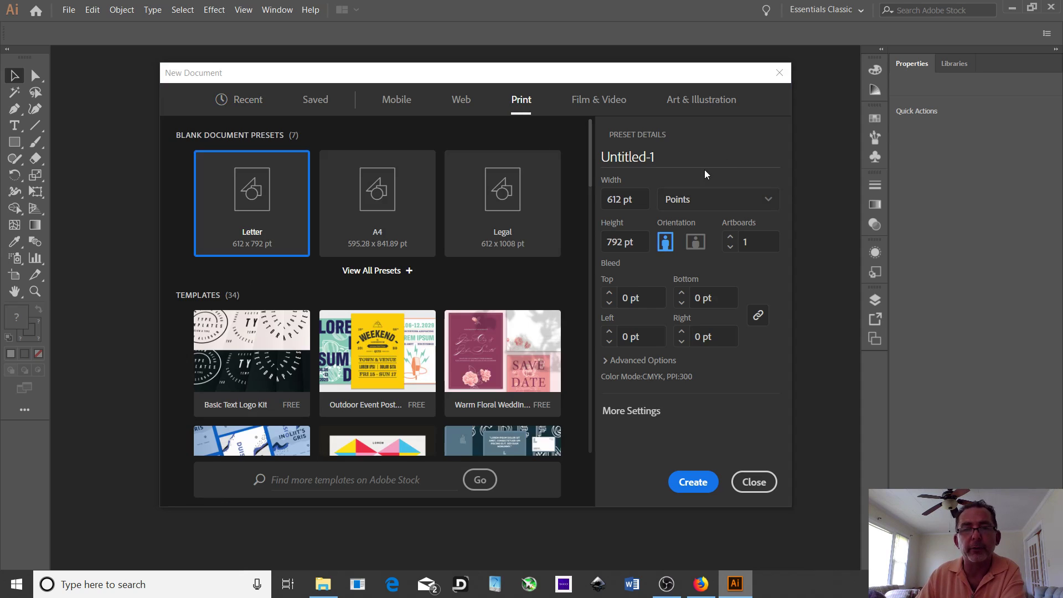
triple_click(678, 158)
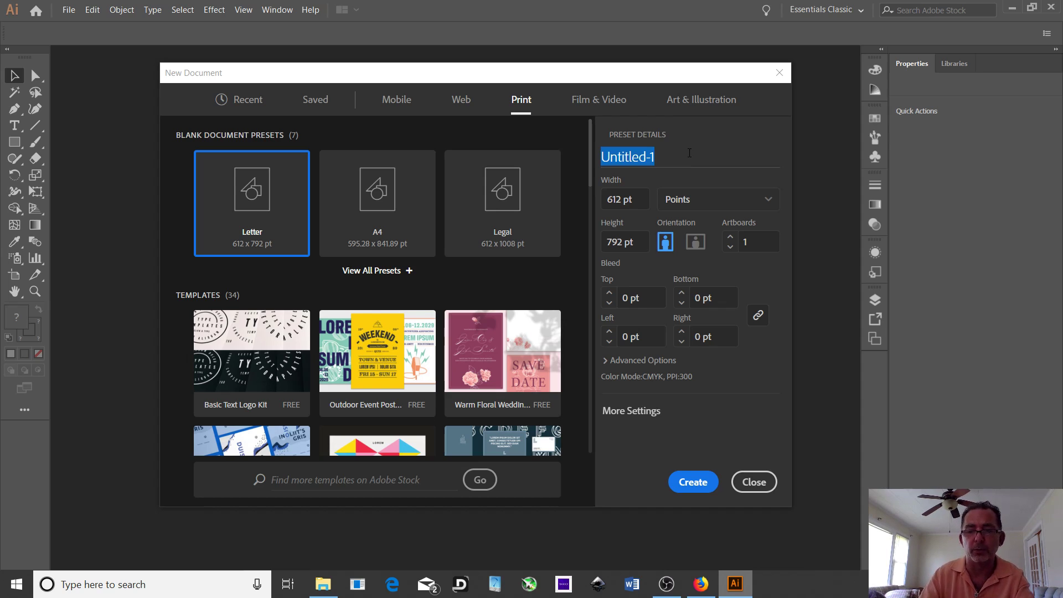
key("BackSpace")
type("L")
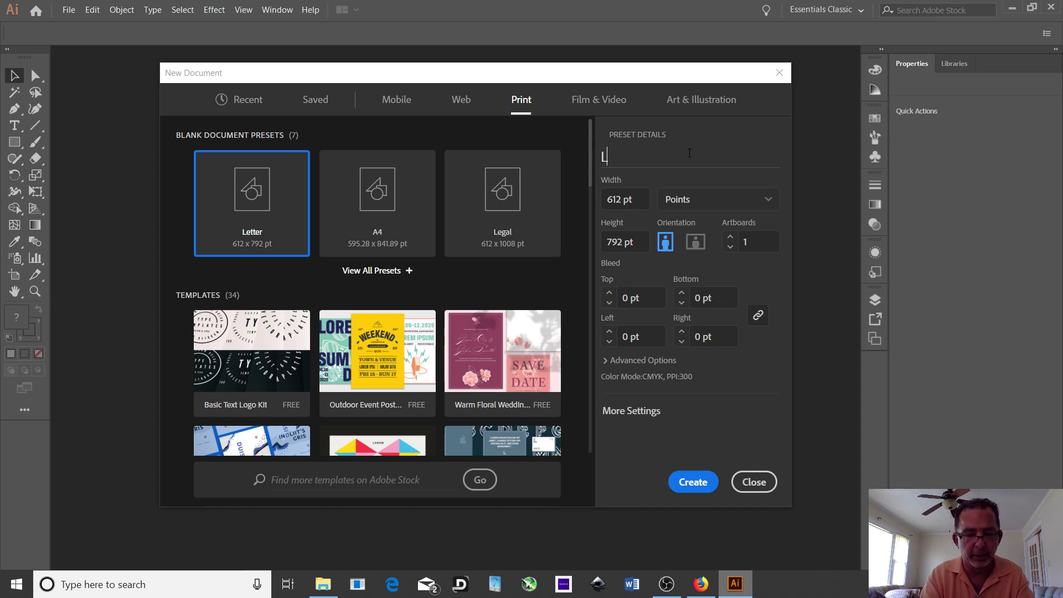
type("ayers")
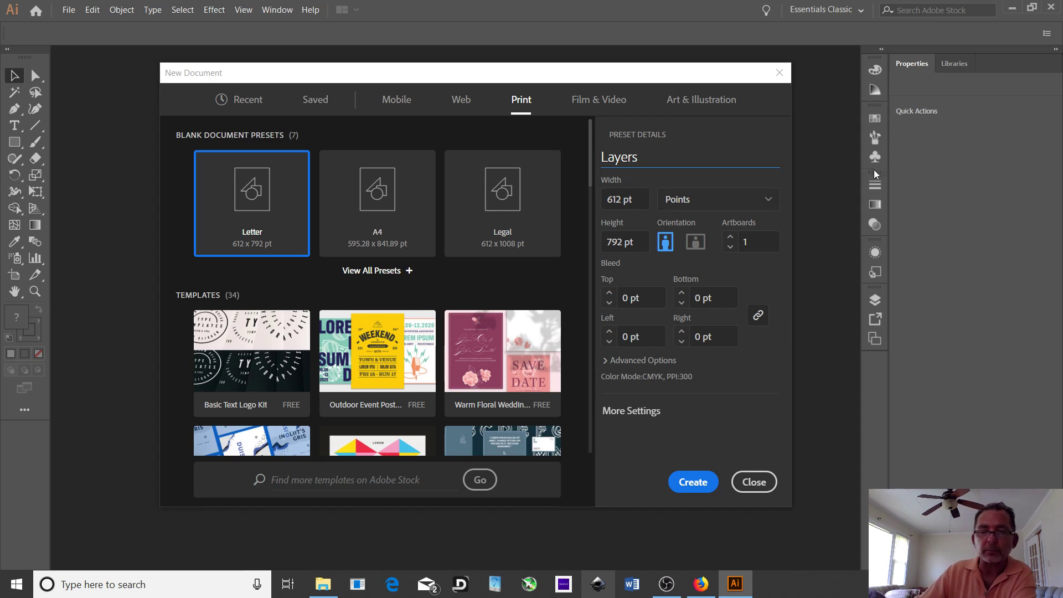
Set the document units to inches, keep a single artboard, and create the document.
left_click(768, 205)
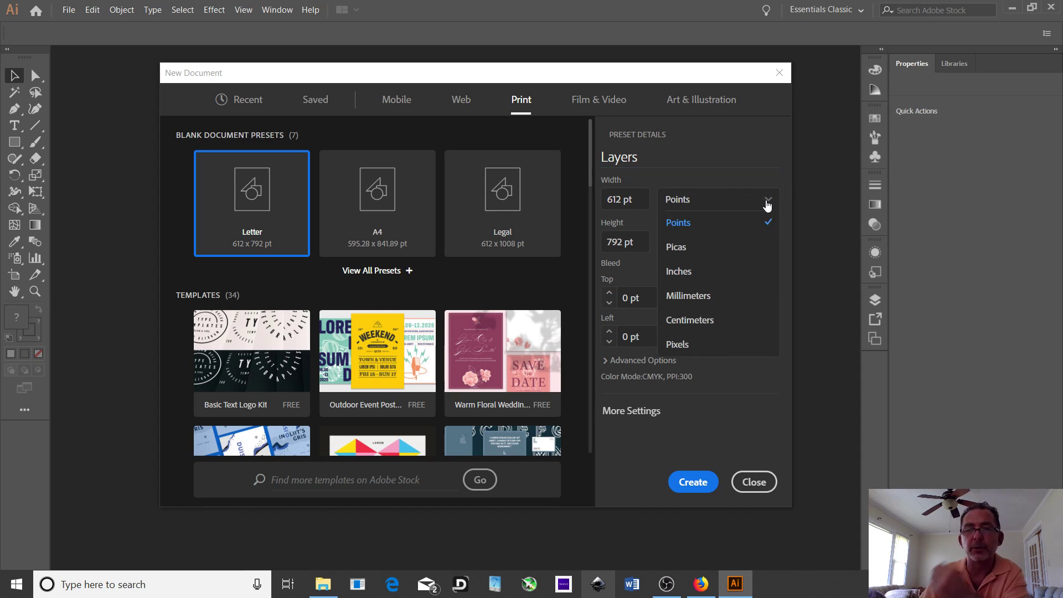
left_click(679, 274)
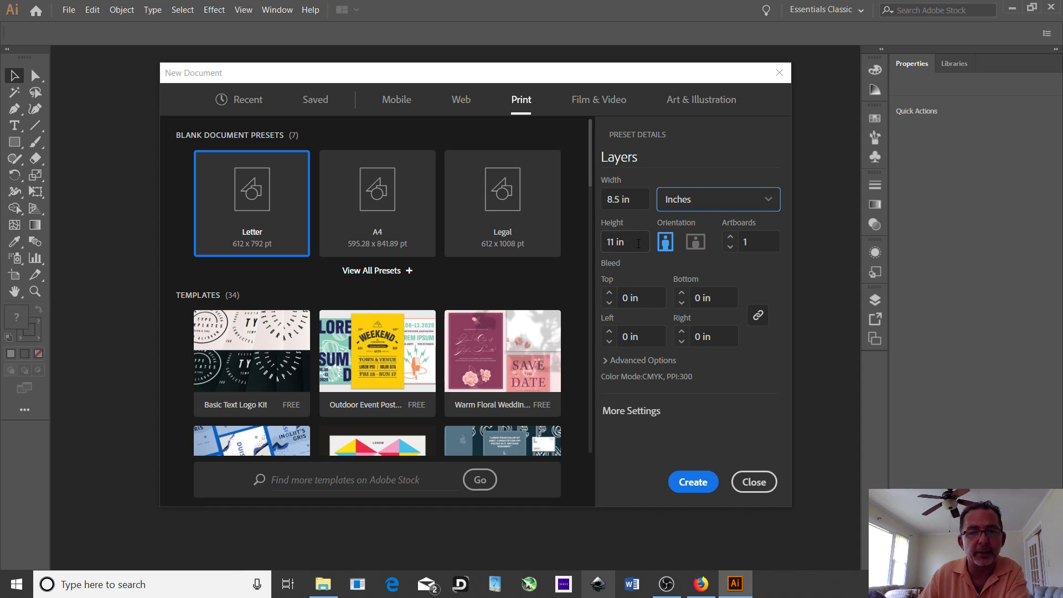
left_click(384, 275)
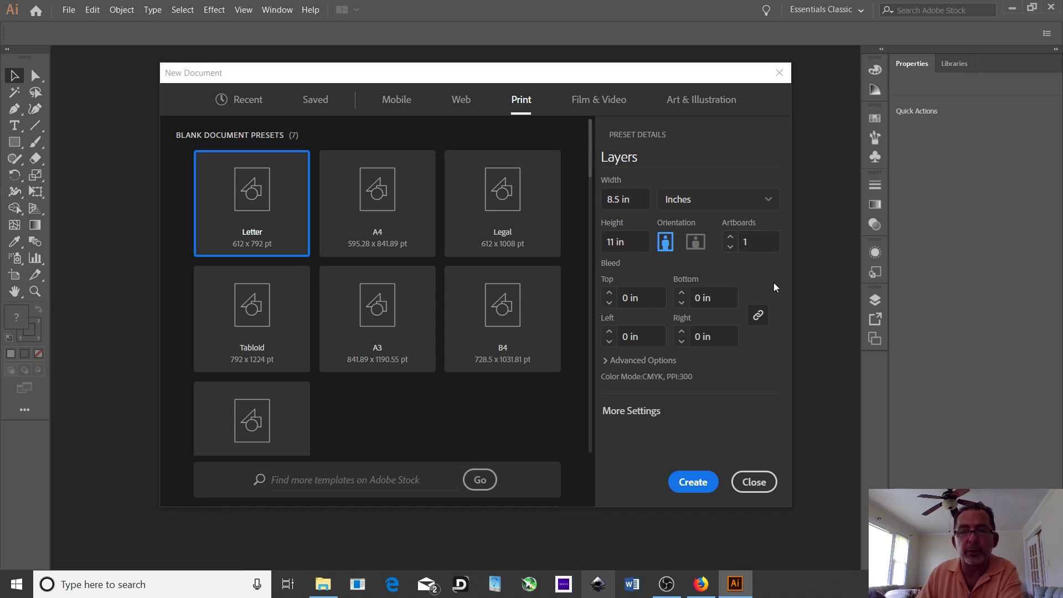
left_click(730, 239)
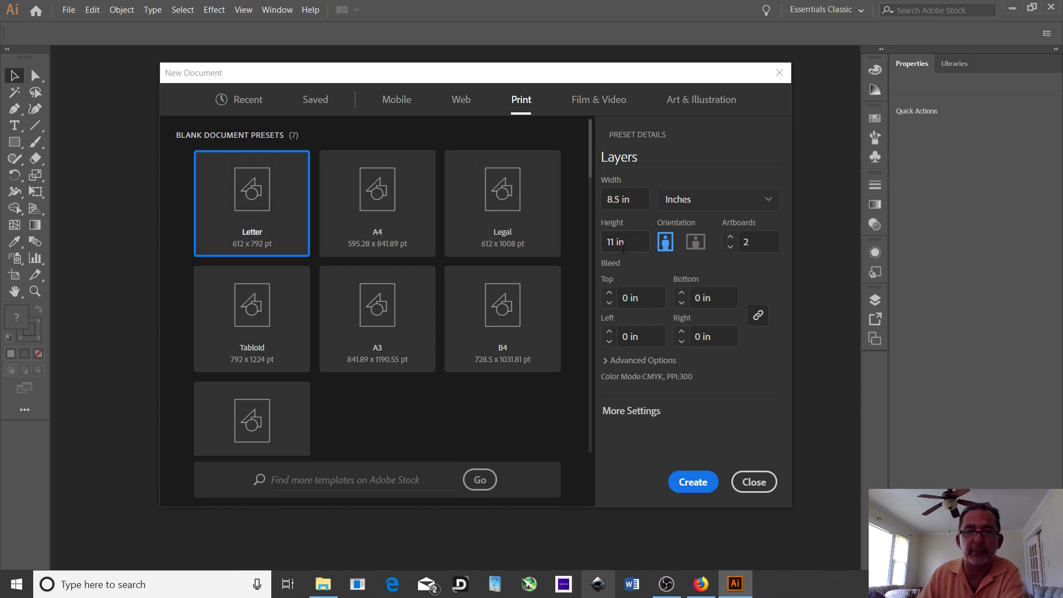
left_click(730, 247)
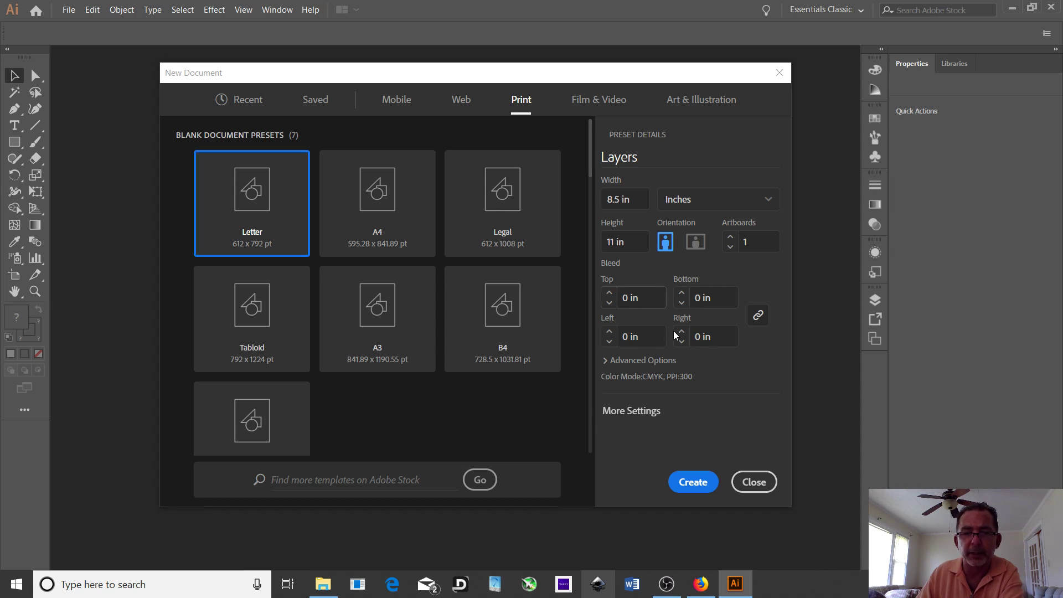
left_click(628, 362)
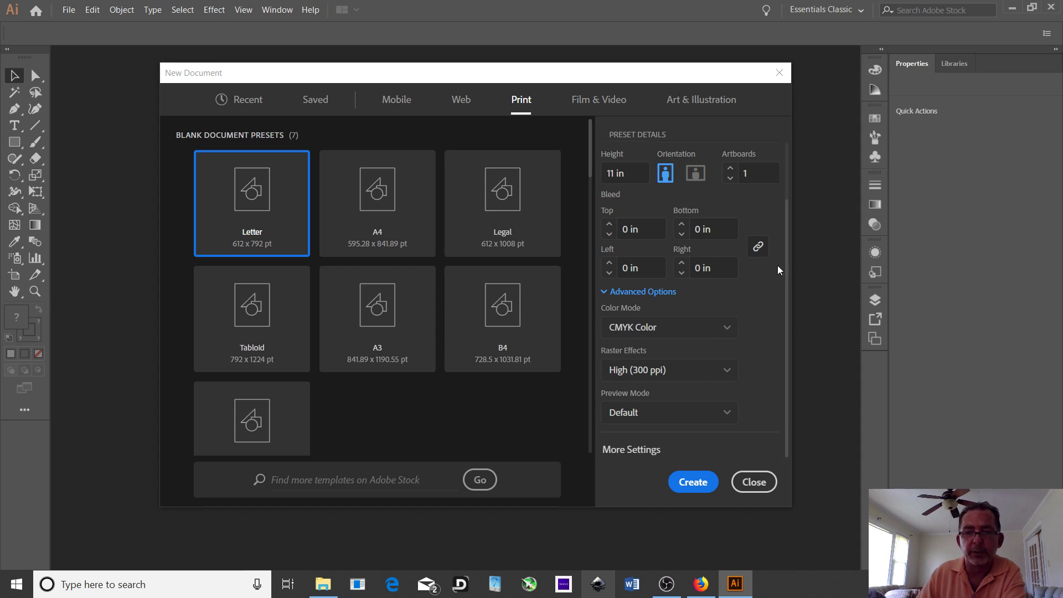
scroll(759, 348, "up", 2)
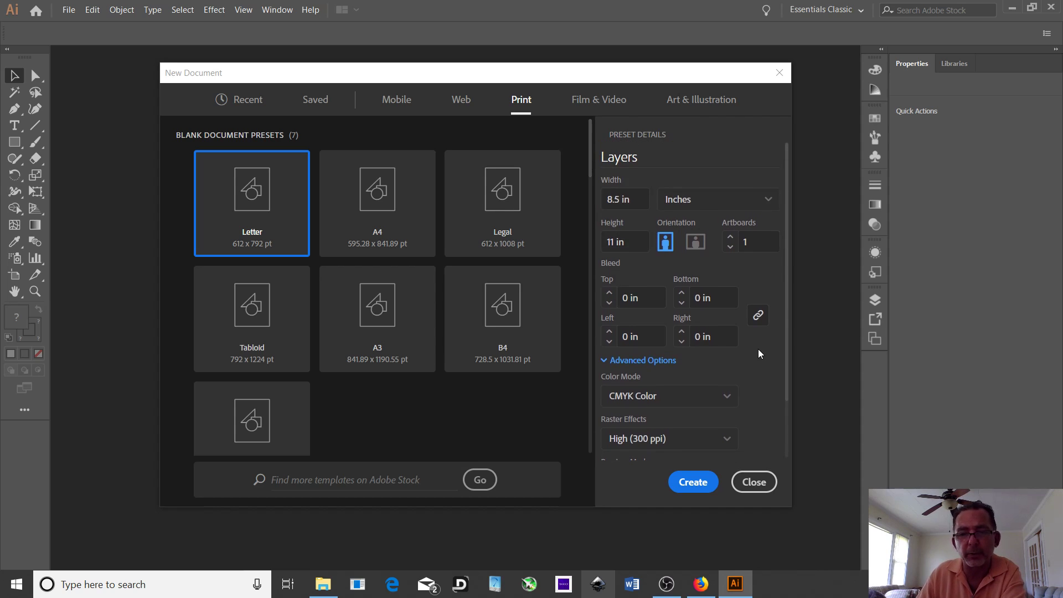
left_click(693, 482)
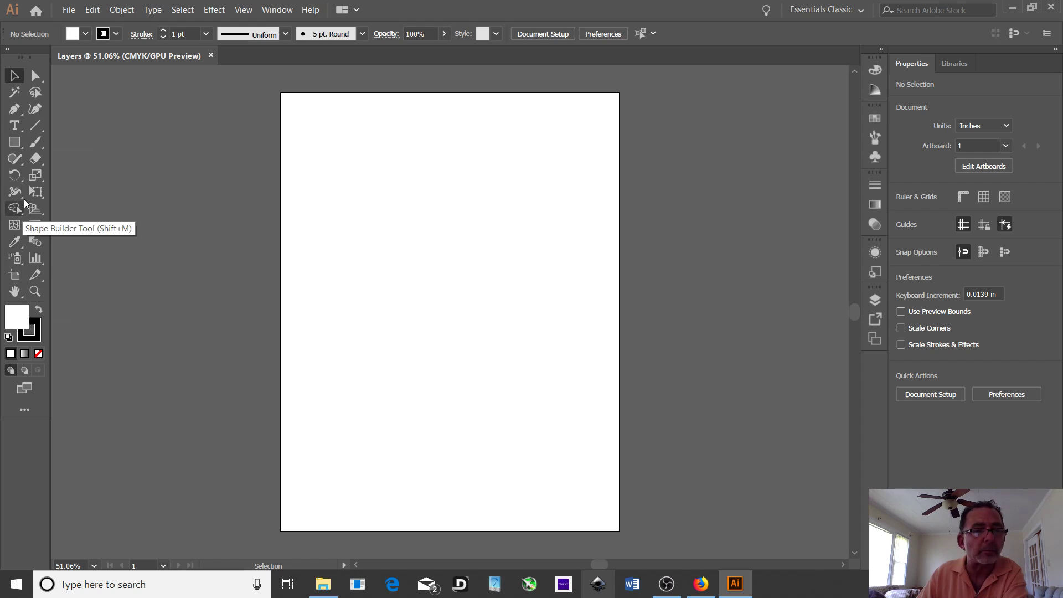
Draw a rectangle about 8.35 × 10.85 in from the artboard's top-left corner, nearly covering the artboard.
left_click(17, 145)
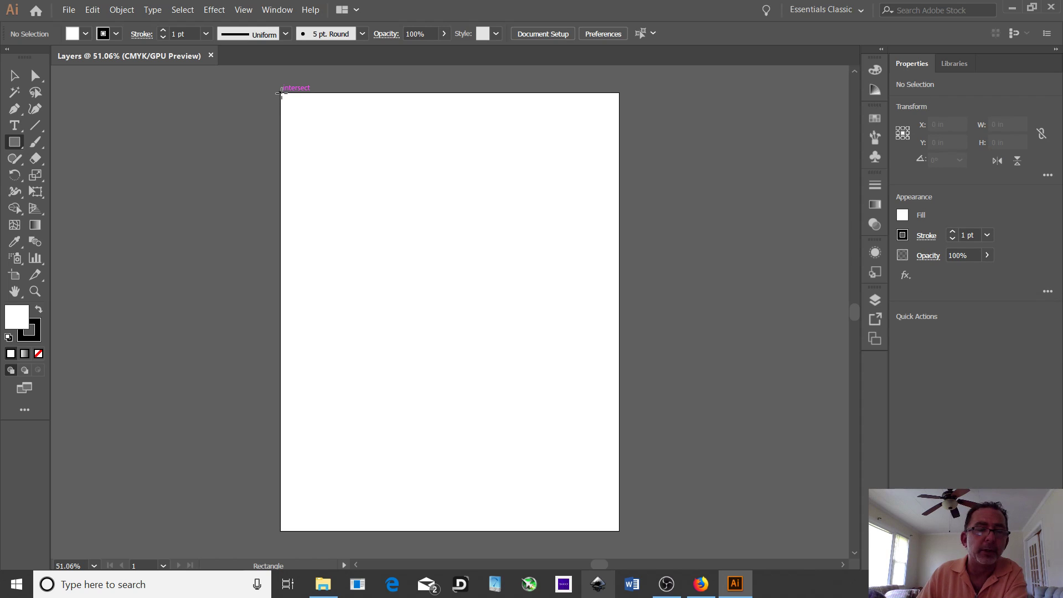
left_click_drag(281, 92, 613, 524)
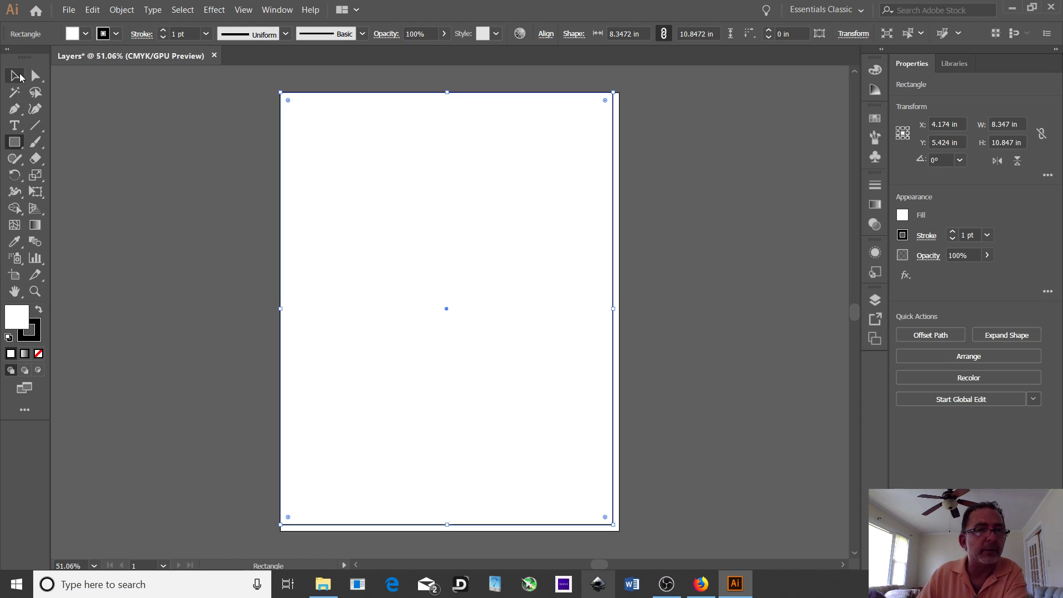
left_click(15, 77)
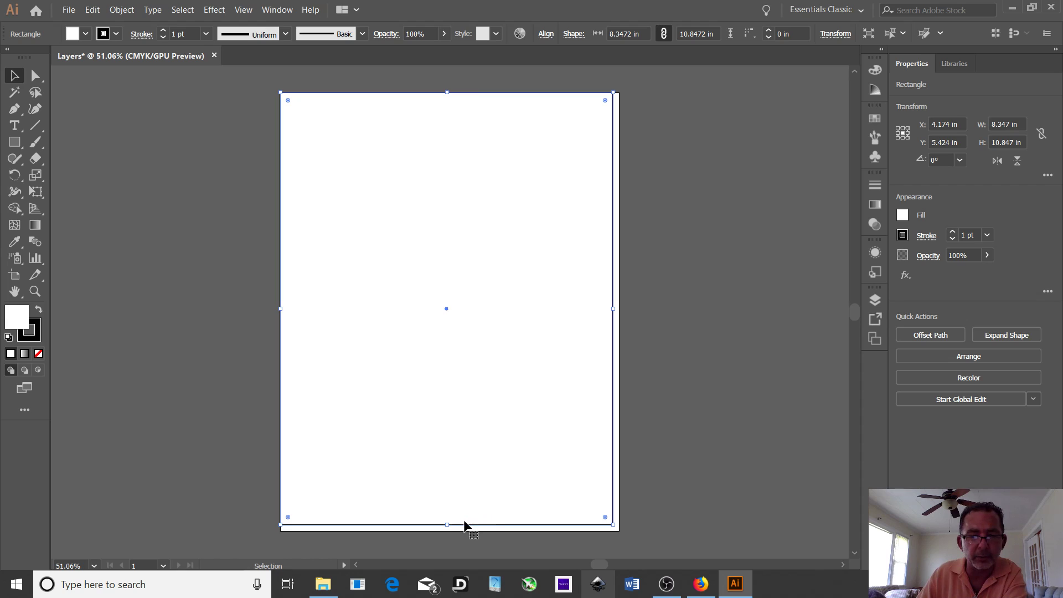
Try to extend the rectangle's bottom and right edges to the artboard's edges, and undo the changes.
mouse_move(468, 525)
left_mouse_down()
mouse_move(477, 530)
mouse_move(467, 527)
left_mouse_up()
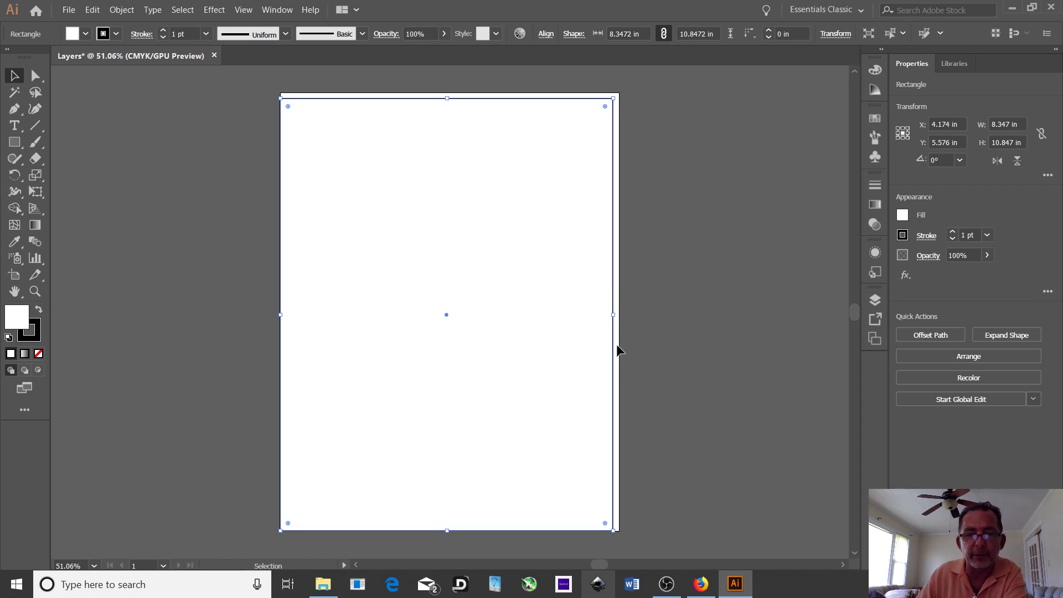
mouse_move(611, 316)
left_mouse_down()
mouse_move(563, 329)
mouse_move(614, 308)
left_mouse_up()
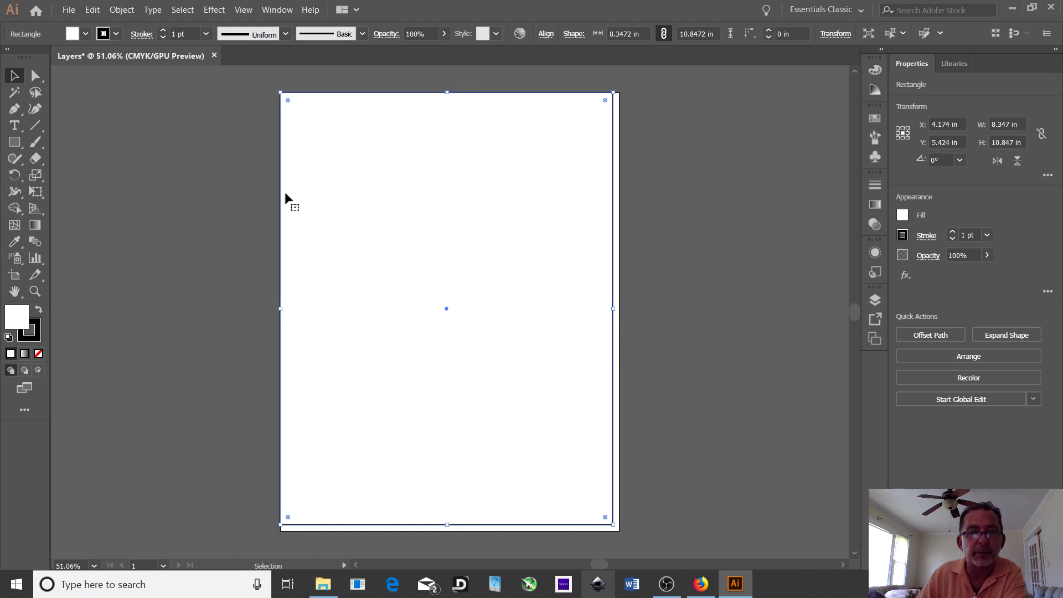
left_click(36, 76)
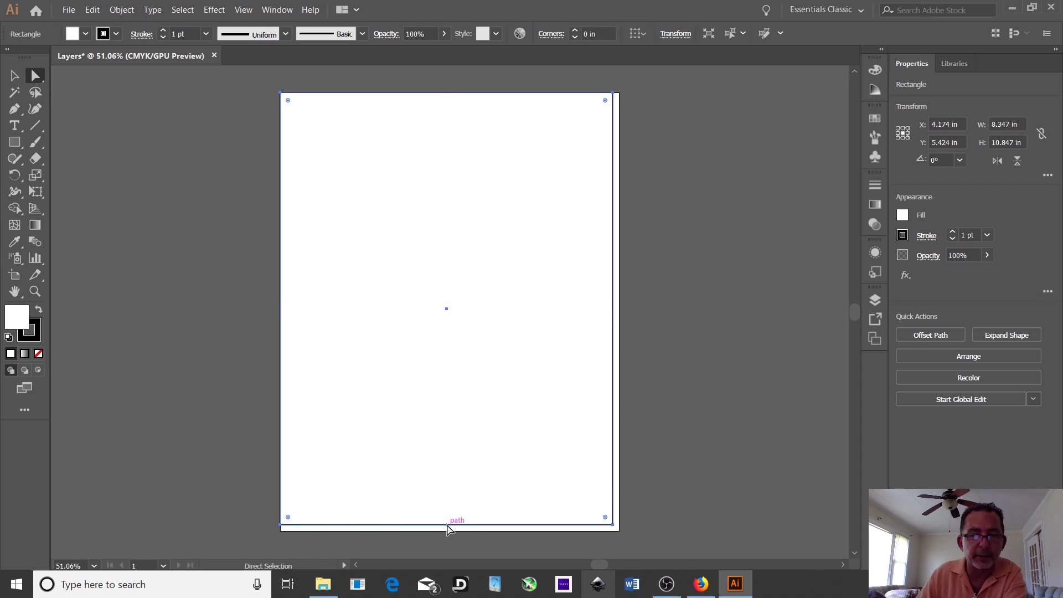
left_click_drag(444, 524, 450, 518)
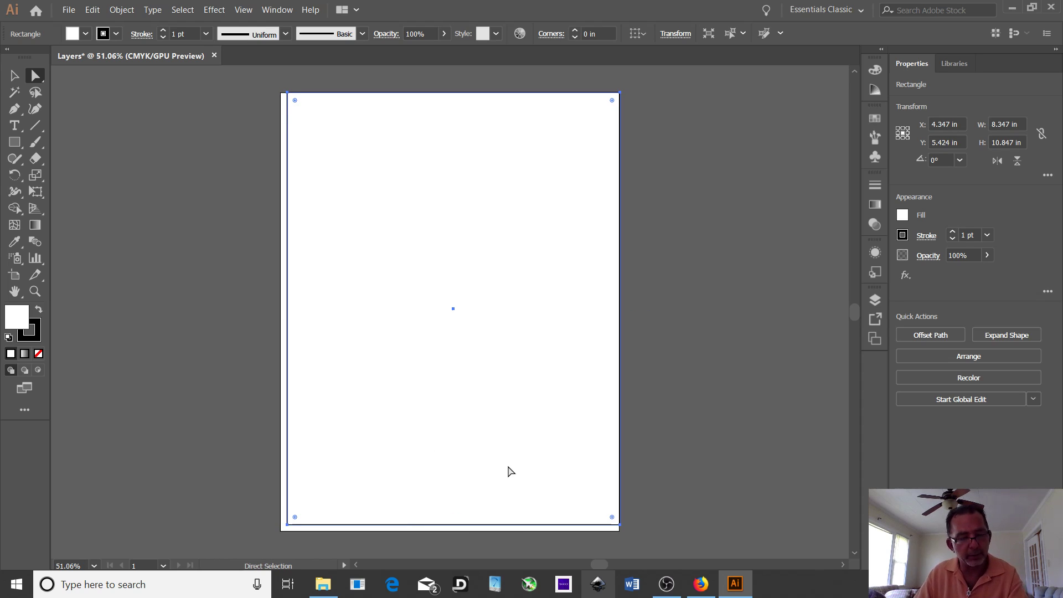
key("ctrl+z")
key("ctrl+z")
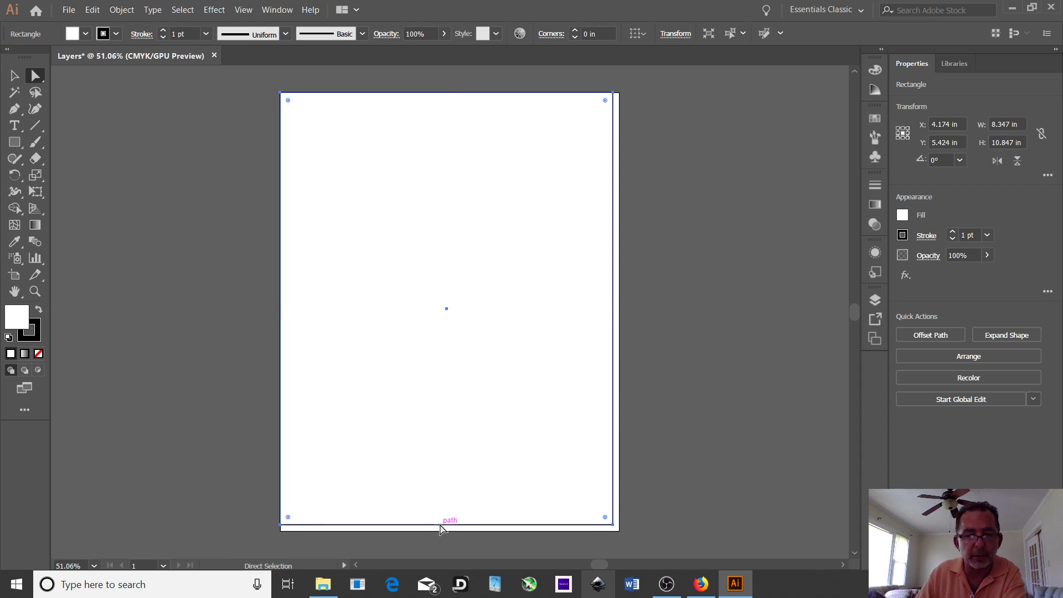
Shift the rectangle down past the artboard's bottom edge and stretch its top edge to a height of about 11.17 in.
left_click_drag(443, 530, 446, 541)
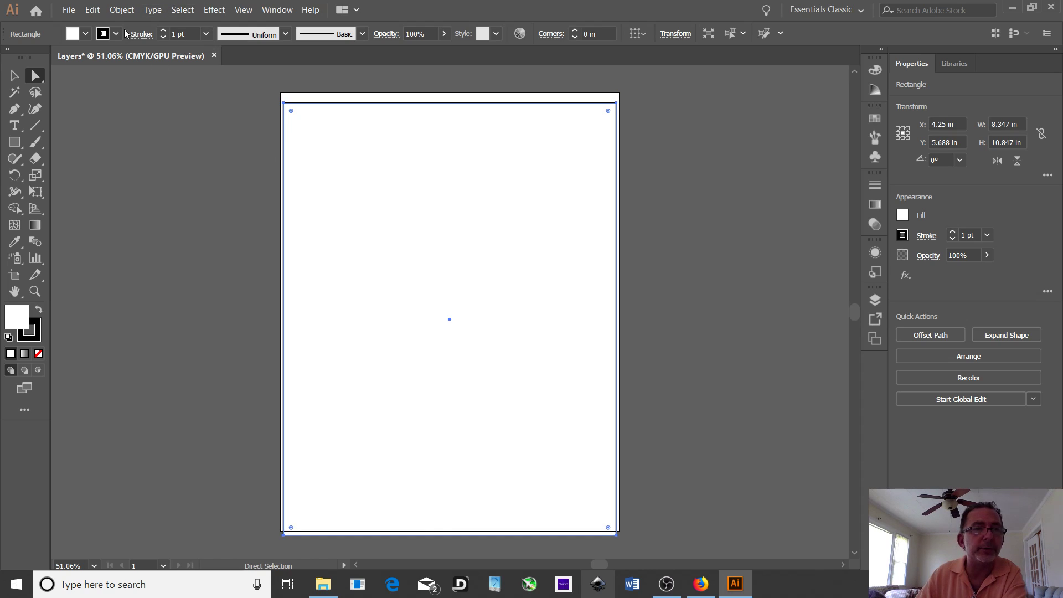
left_click(119, 11)
mouse_move(158, 24)
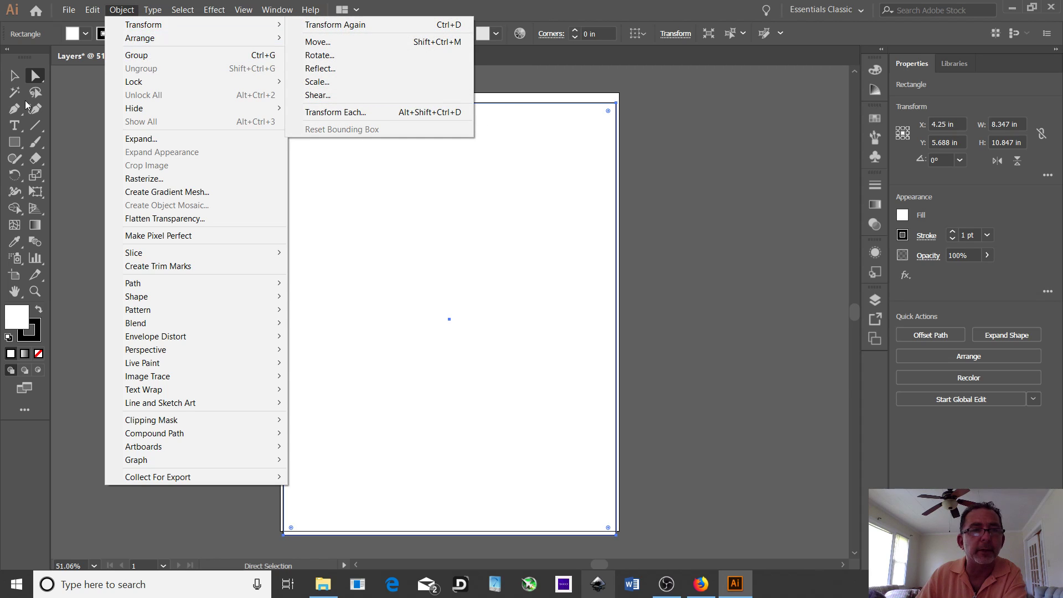
left_click(15, 76)
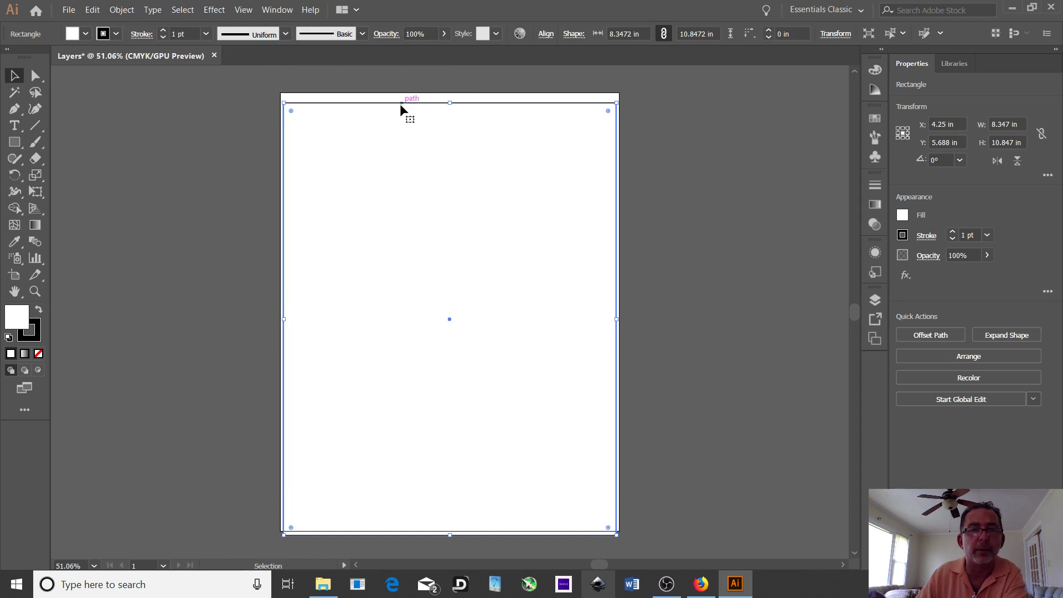
left_click_drag(450, 103, 450, 89)
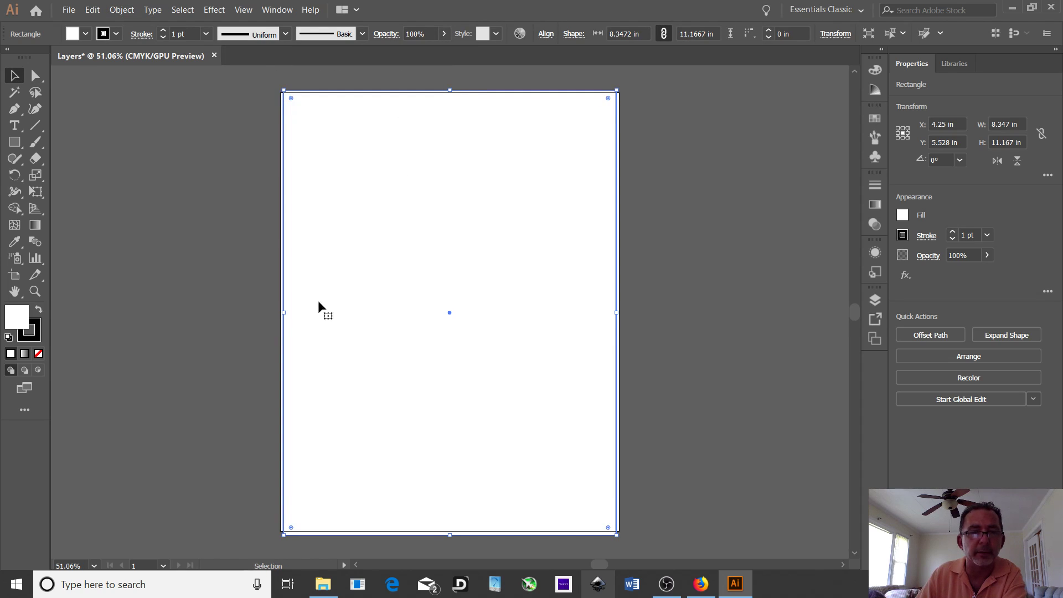
Stretch the rectangle's left and right sides to a width of about 8.6 in and deselect it.
left_click_drag(284, 312, 277, 314)
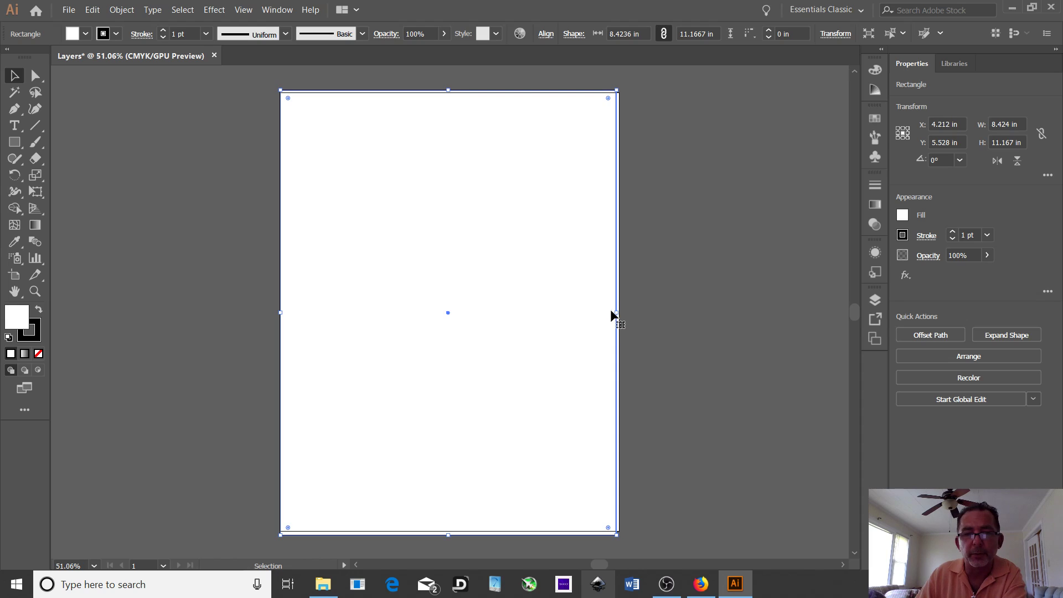
left_click_drag(618, 313, 612, 308)
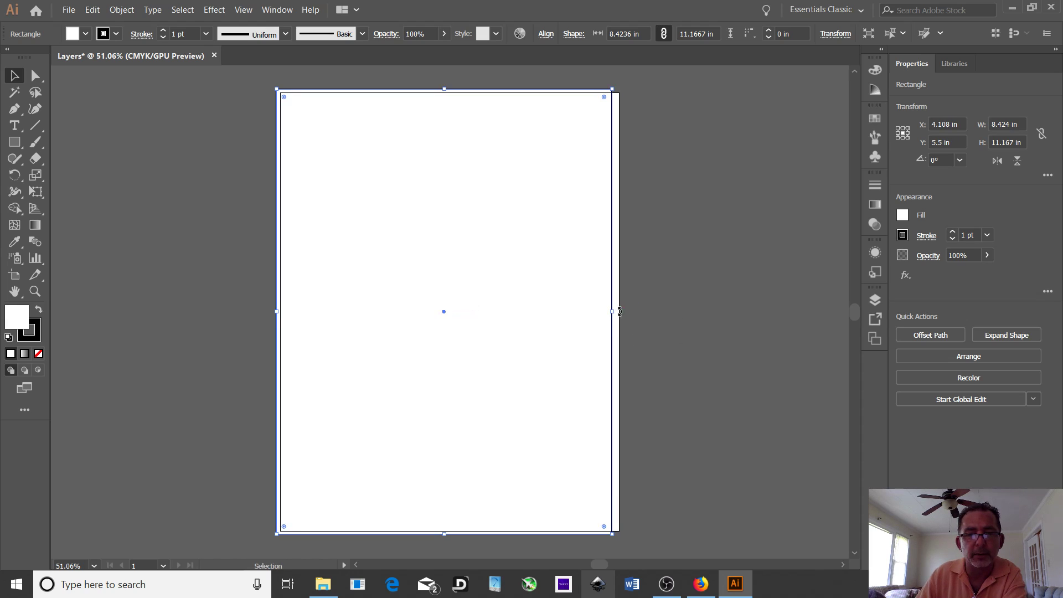
left_click_drag(612, 311, 618, 311)
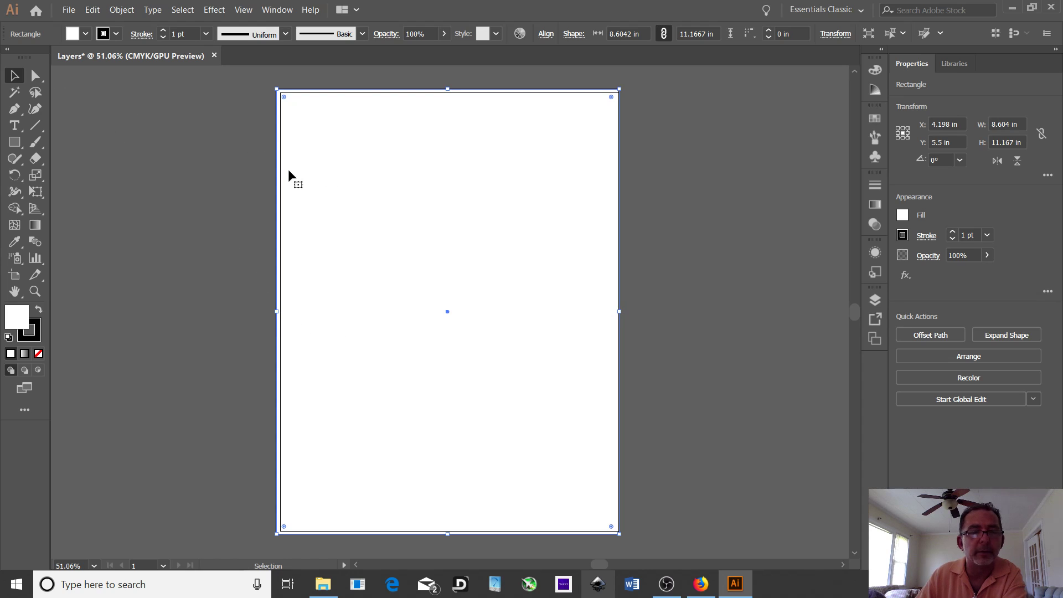
left_click(728, 235)
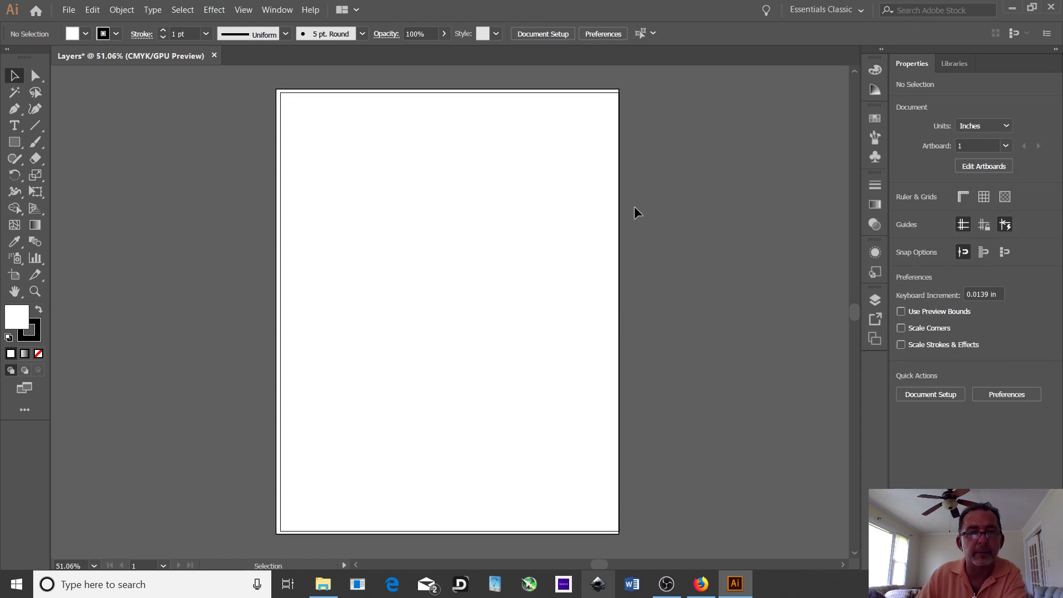
Reselect the rectangle, extend its left edge to a width of about 8.67 in, and deselect it.
mouse_move(325, 95)
left_mouse_down()
mouse_move(311, 91)
mouse_move(325, 96)
left_mouse_up()
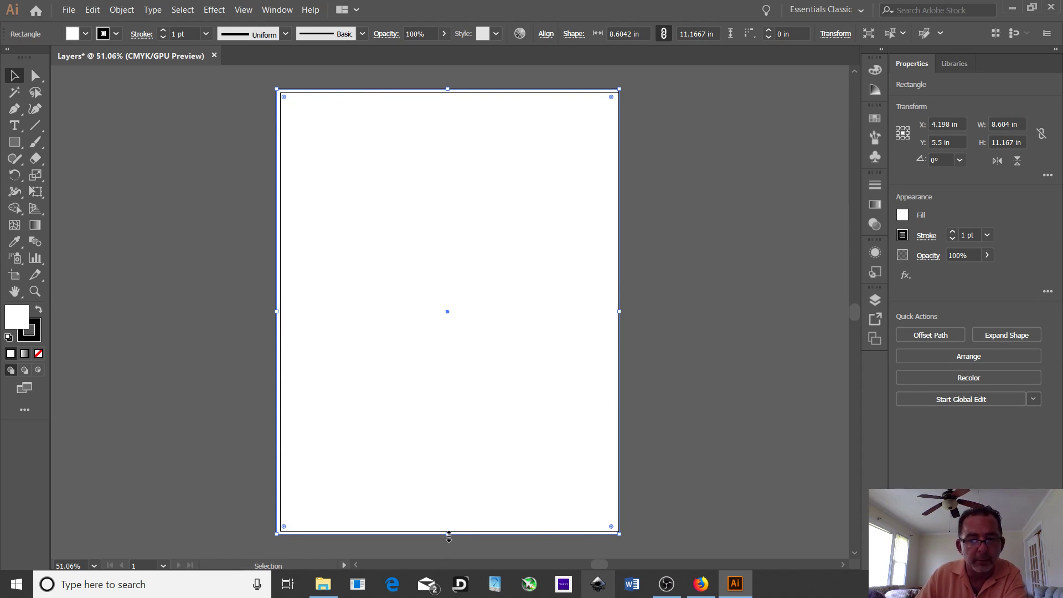
left_click_drag(447, 533, 448, 533)
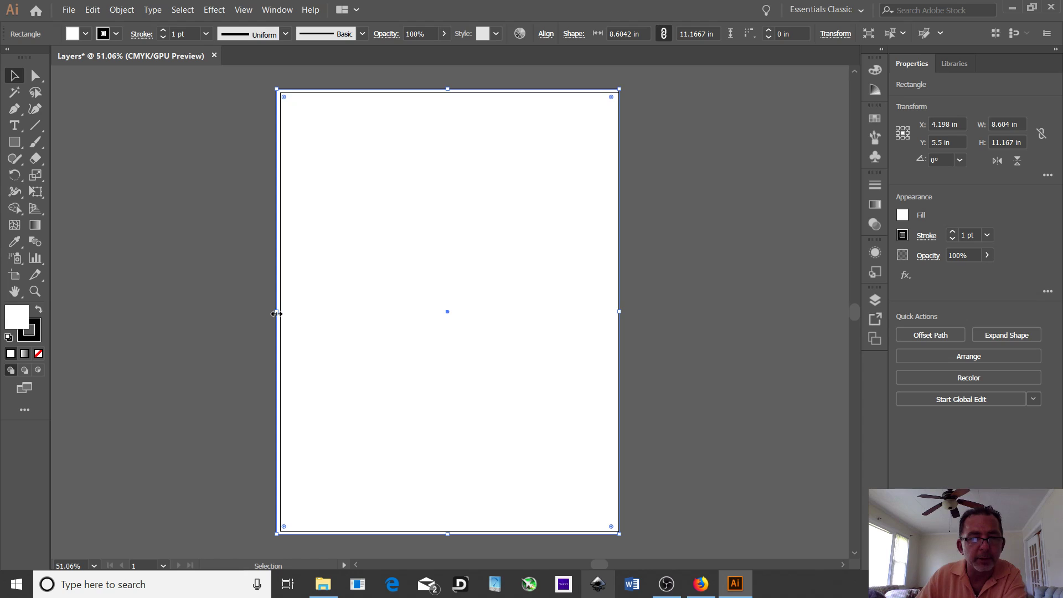
left_click_drag(276, 313, 274, 312)
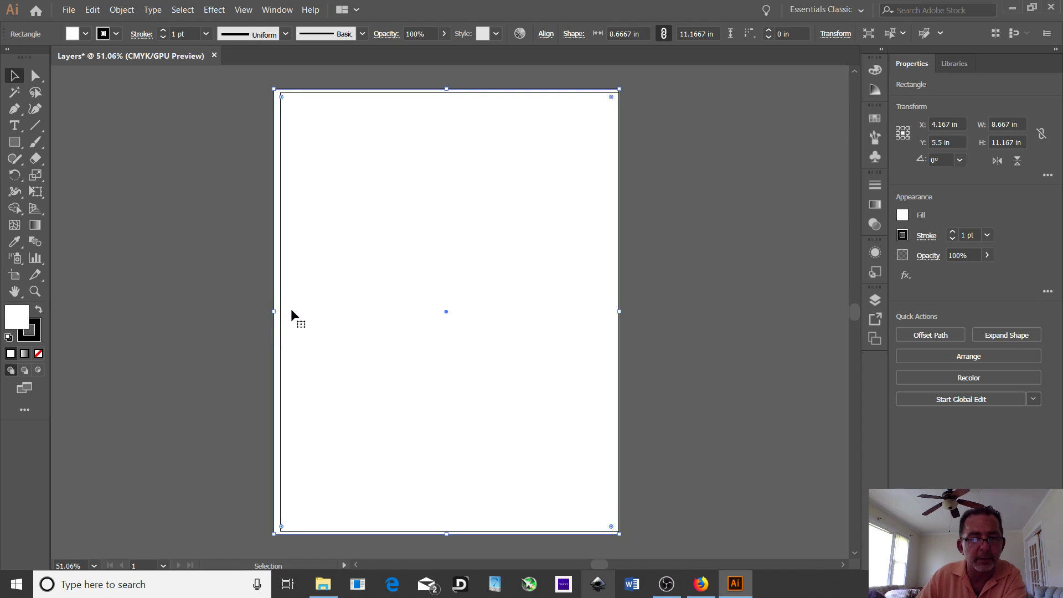
left_click(170, 167)
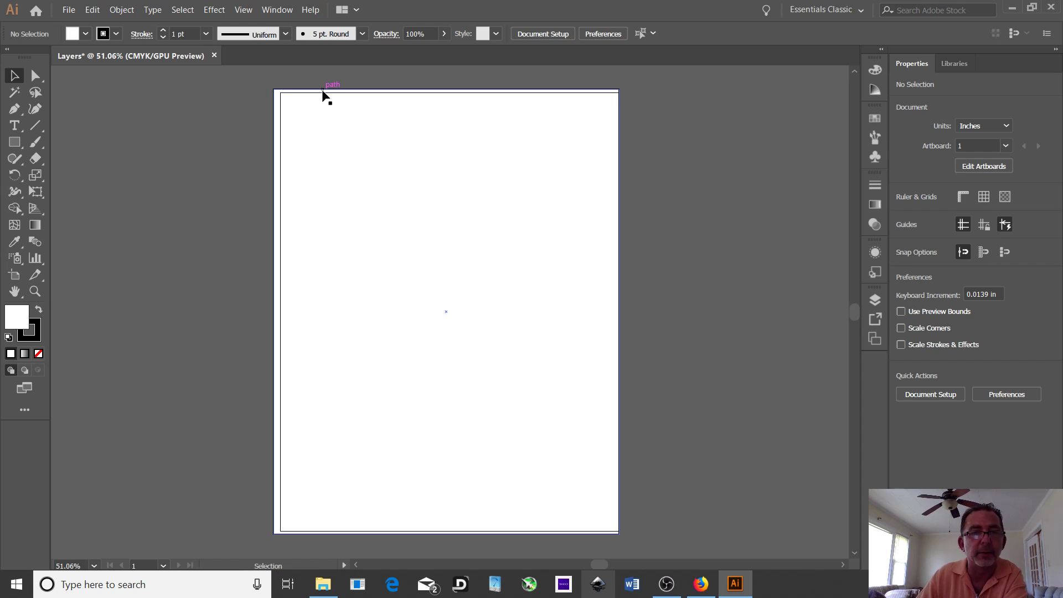
Move the rectangle off to the side and back, aligning its top-left corner with the artboard's.
left_click_drag(321, 88, 520, 144)
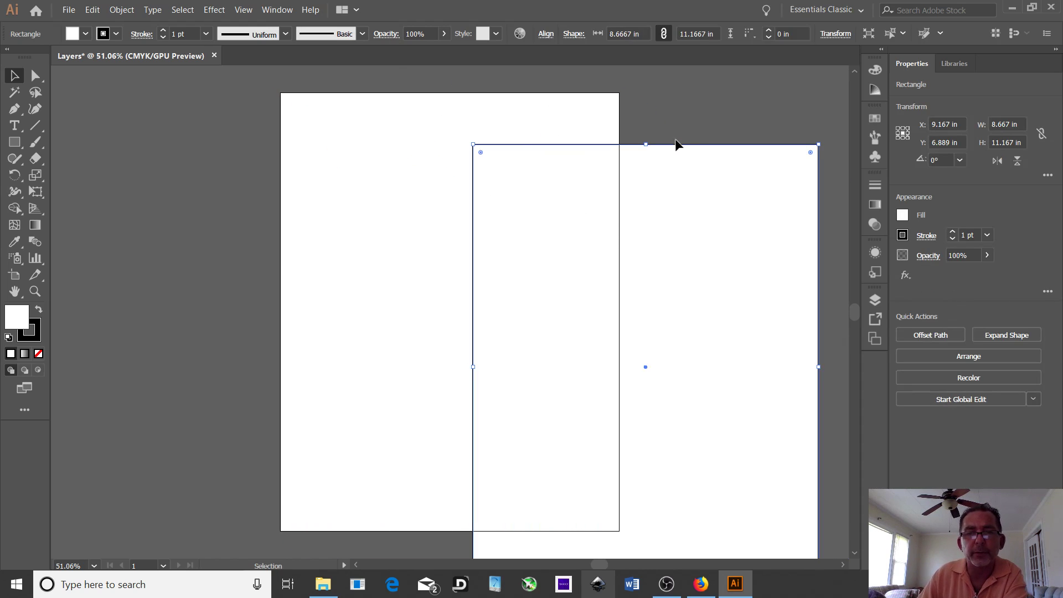
left_click_drag(704, 148, 512, 95)
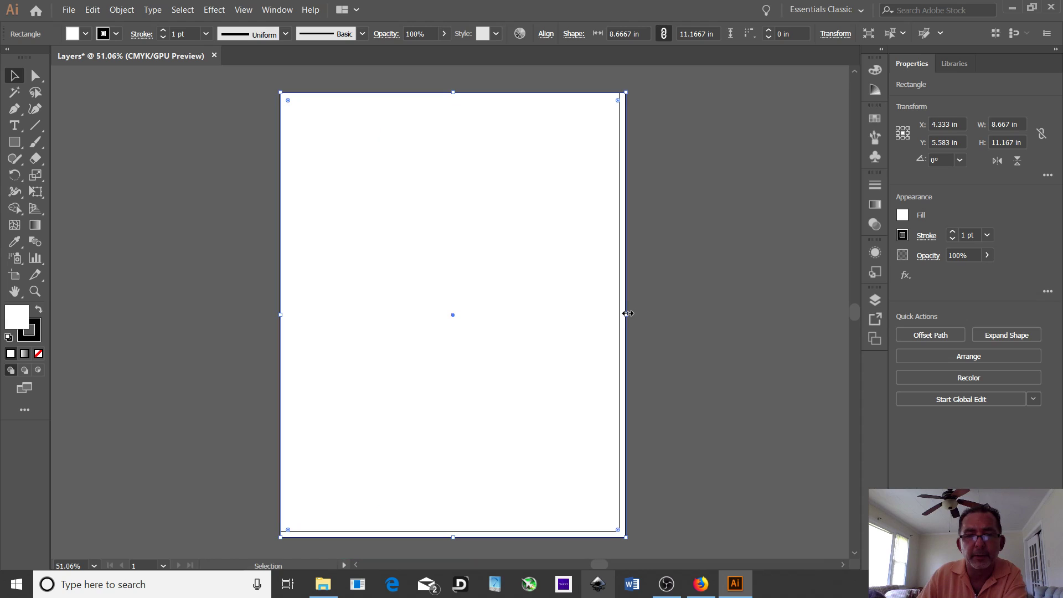
Reposition the rectangle so its left and bottom edges line up with the artboard's edges.
left_click_drag(624, 315, 612, 314)
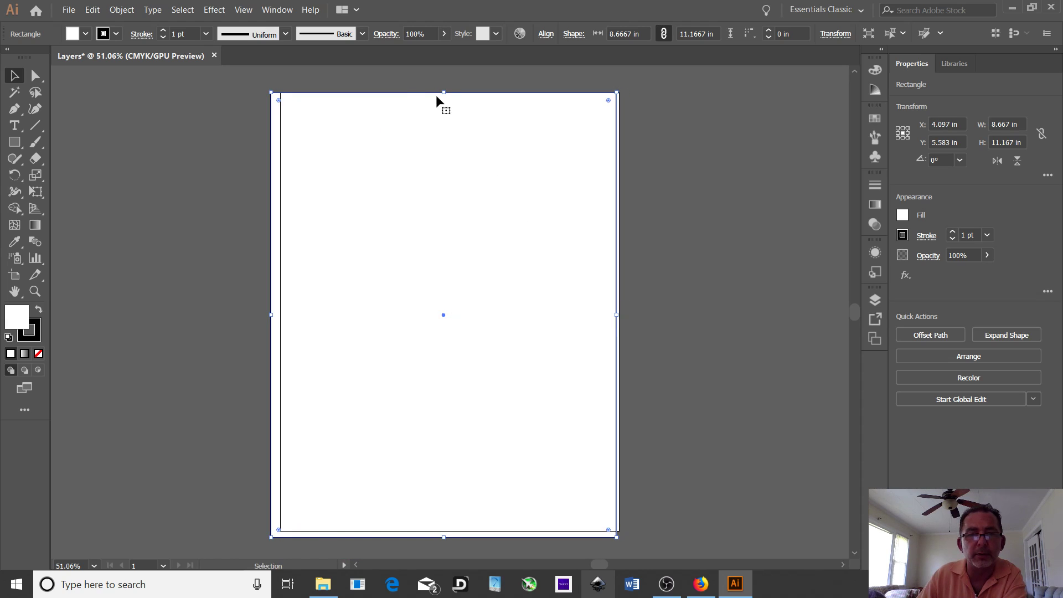
mouse_move(409, 95)
left_mouse_down()
mouse_move(442, 96)
mouse_move(416, 92)
mouse_move(430, 99)
left_mouse_up()
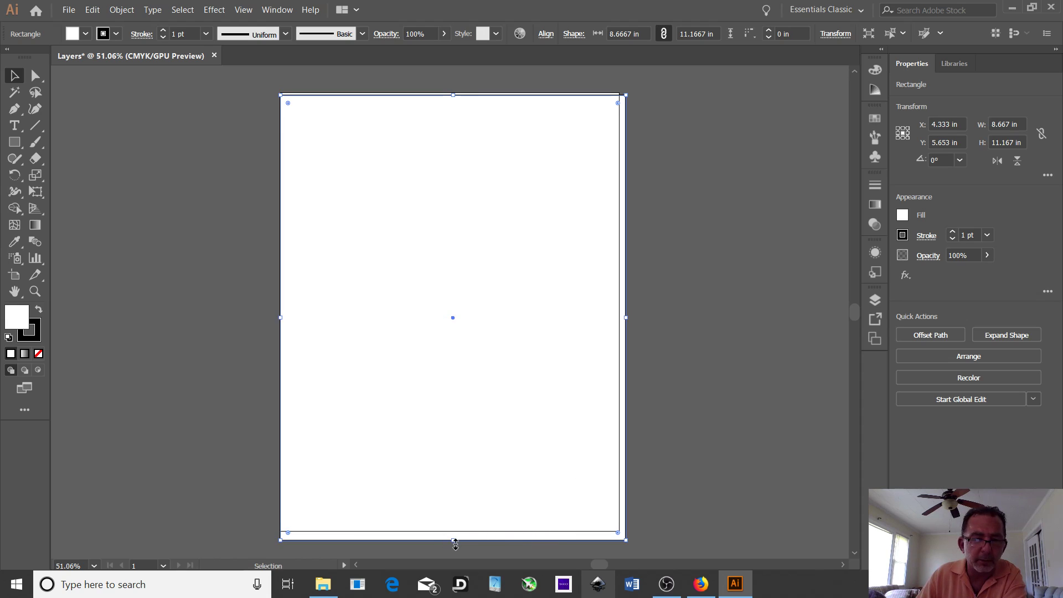
left_click_drag(452, 537, 453, 530)
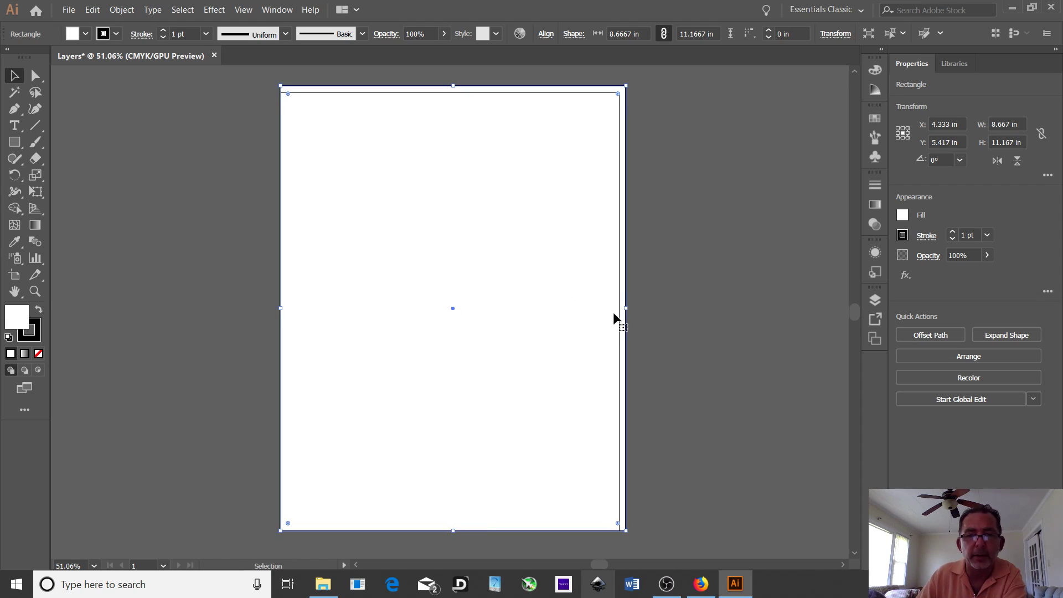
Trim the rectangle to 8.5 in wide and 11 in high, and move it off the artboard and back to cover it exactly.
left_click_drag(629, 308, 619, 309)
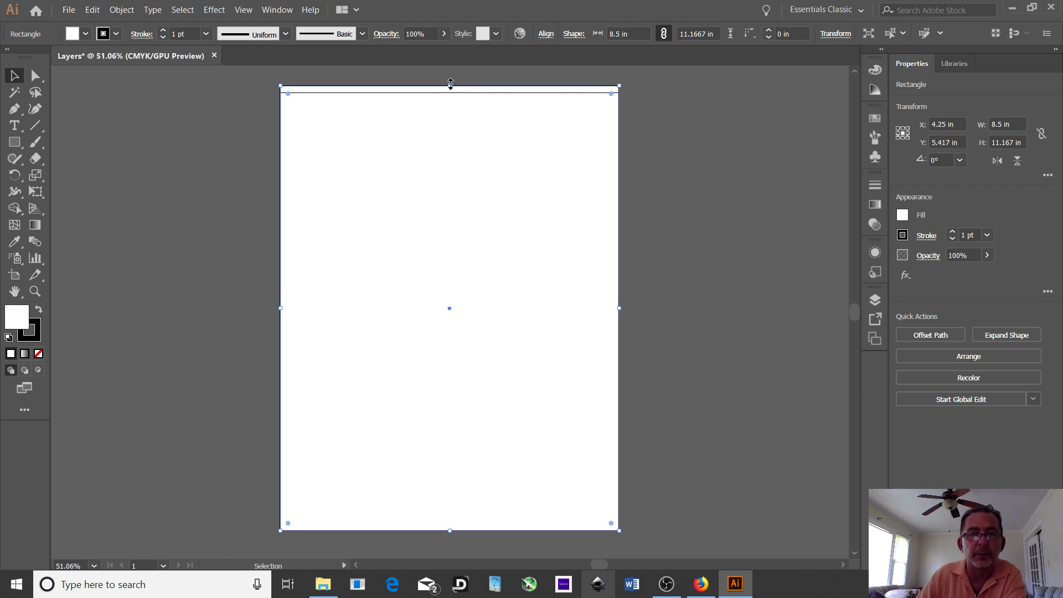
left_click_drag(451, 83, 451, 92)
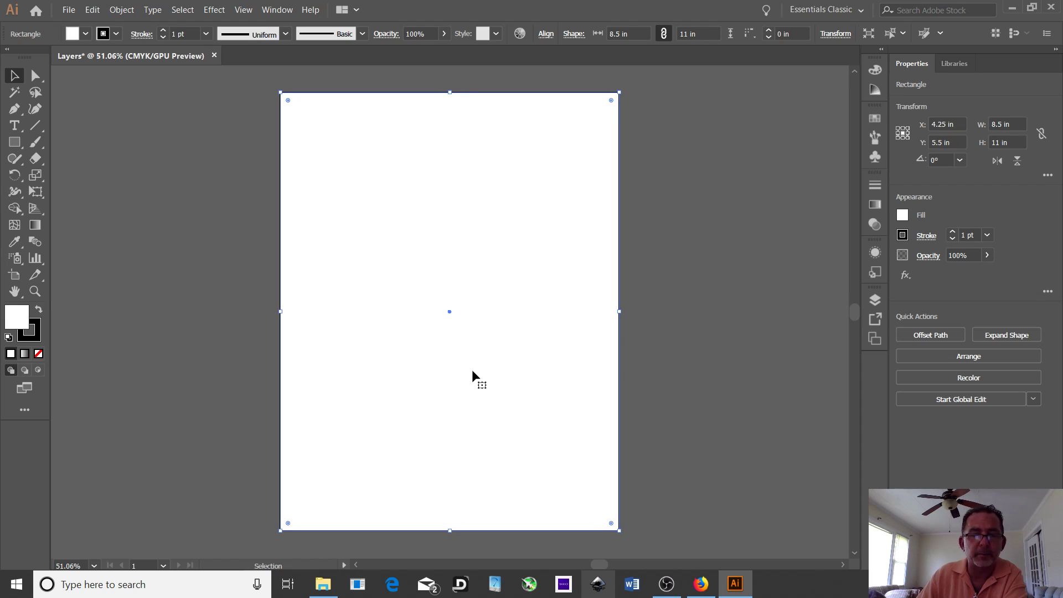
left_click_drag(405, 338, 332, 275)
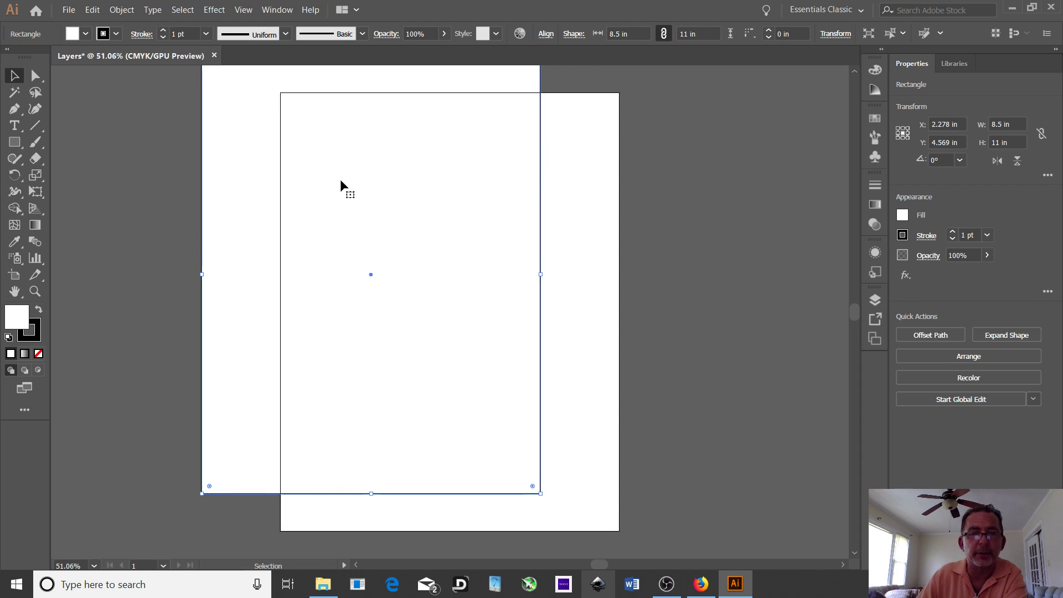
left_click_drag(333, 175, 411, 210)
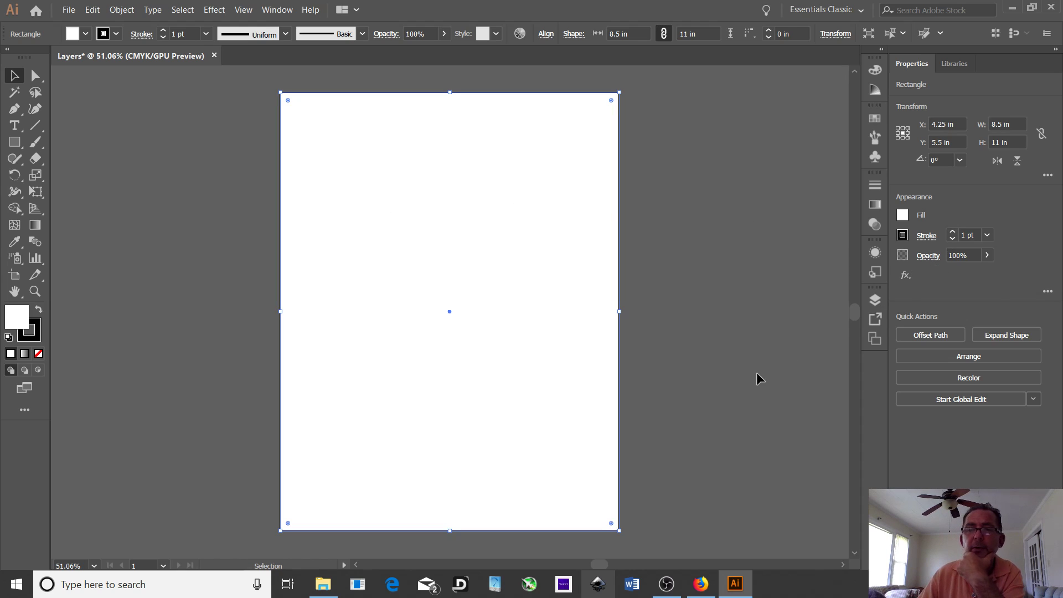
Show the document's layers, expand Layer 1, and highlight and unhighlight its rectangle entry.
left_click(877, 300)
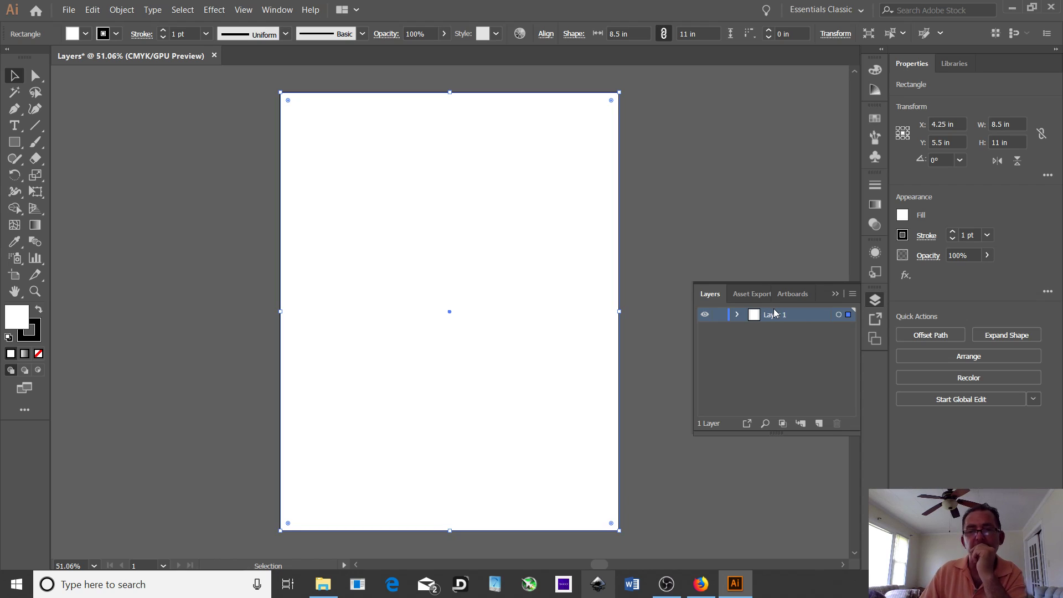
left_click(738, 315)
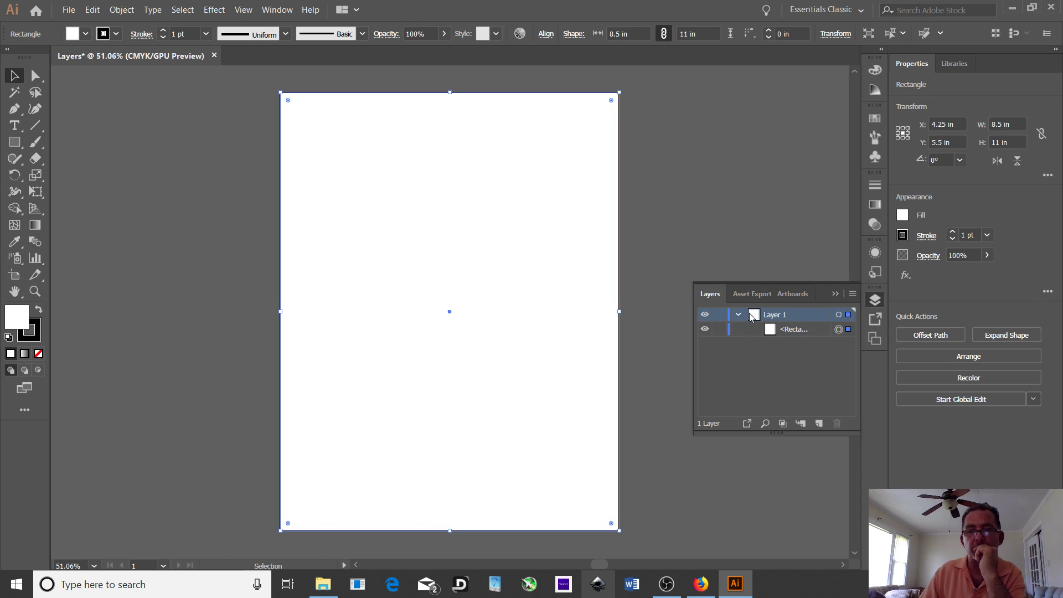
left_click(781, 329)
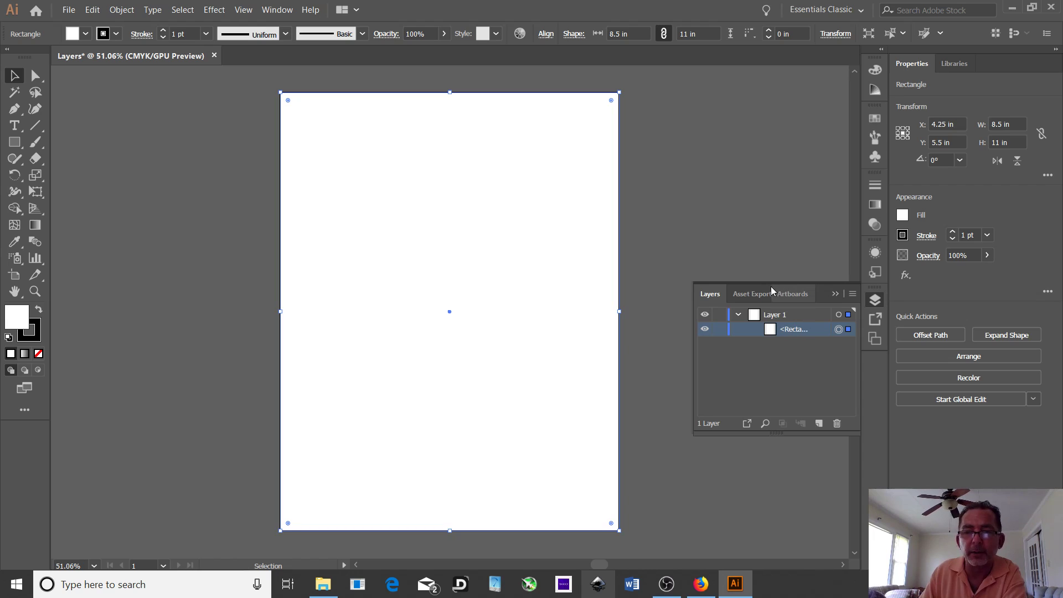
left_click(773, 368)
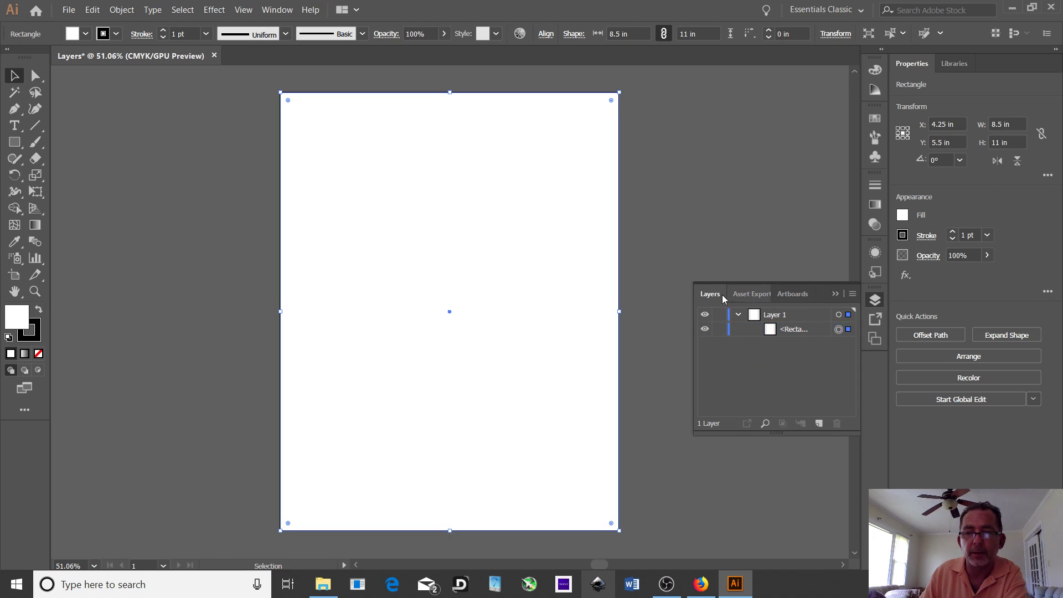
Detach the Layers panel from its group and dock it back after Artboards.
left_click_drag(710, 300, 693, 111)
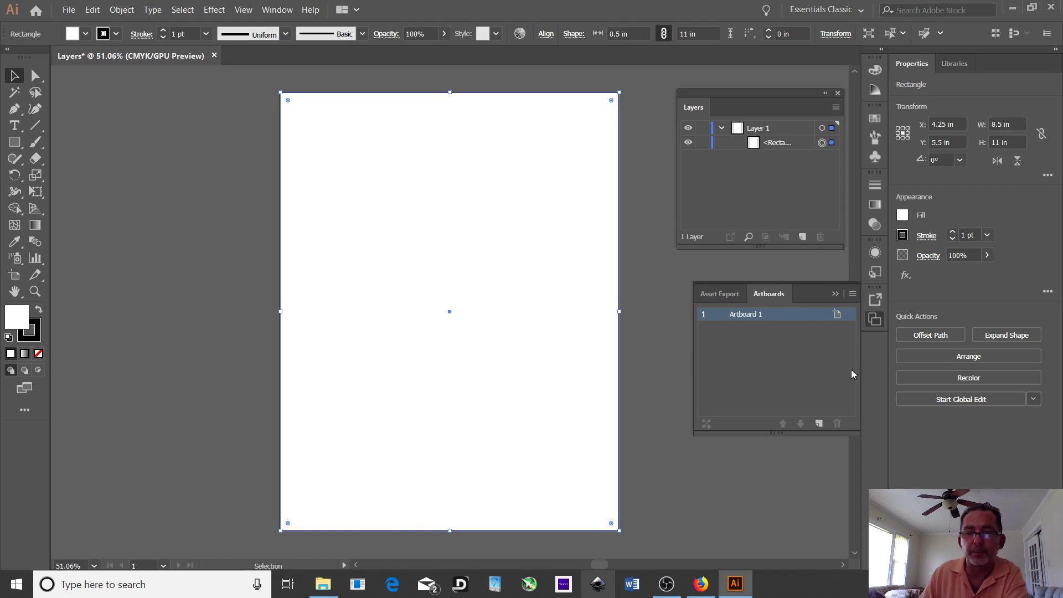
left_click_drag(779, 305, 770, 237)
left_click_drag(694, 109, 799, 302)
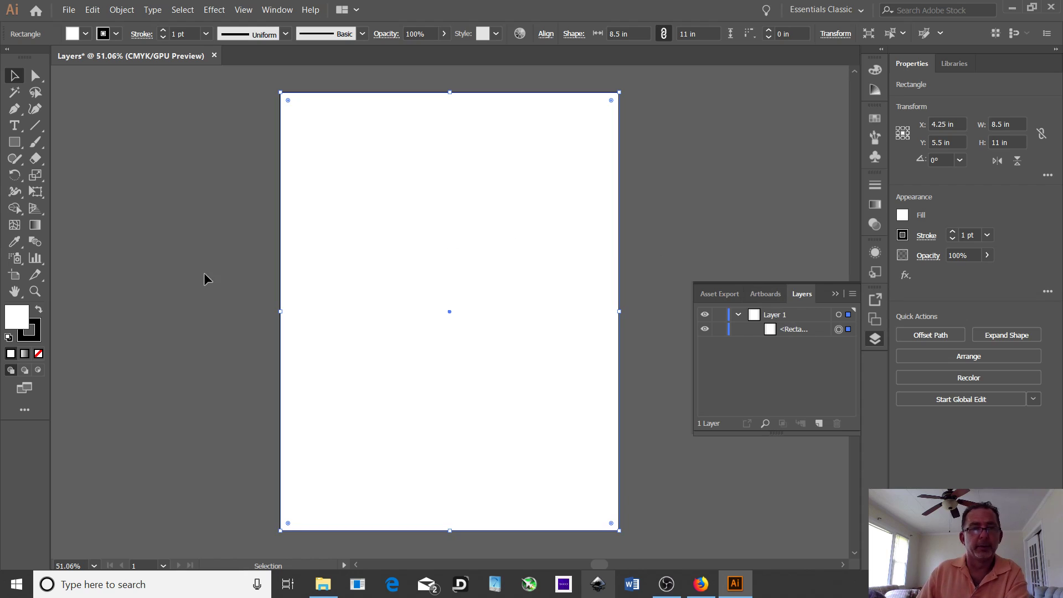
Draw a rectangle about 2.11 by 3.08 in in the artboard's upper left and a rounded rectangle about 1.33 by 2.61 in in its lower right.
left_click(14, 144)
mouse_move(355, 167)
left_mouse_down()
mouse_move(450, 227)
mouse_move(440, 290)
left_mouse_up()
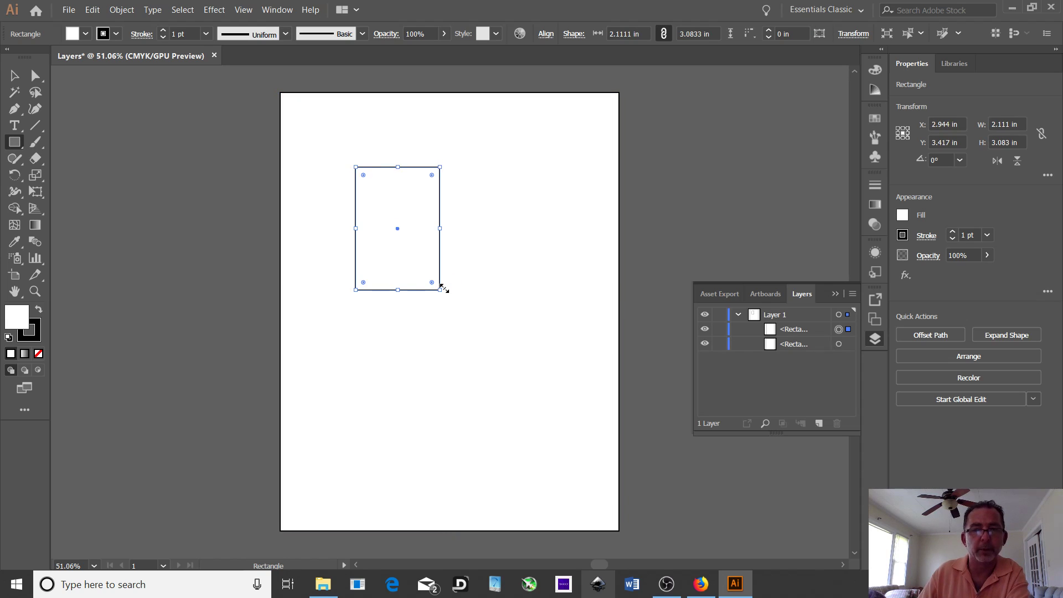
left_click(24, 149)
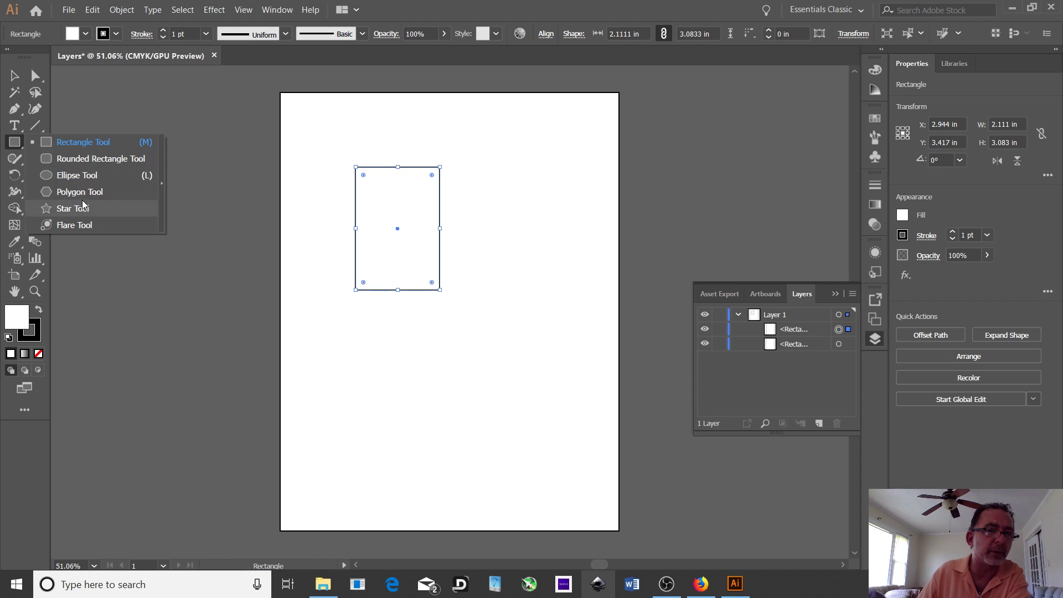
left_click(88, 160)
left_click_drag(475, 318, 529, 421)
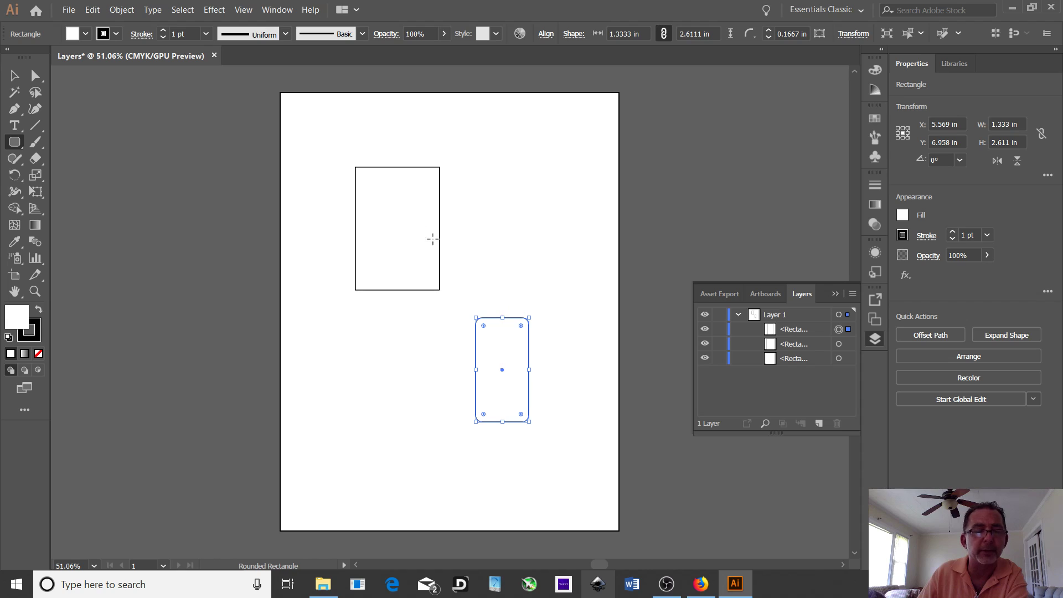
Draw a circle about 2.1 in across in the upper-right part of the artboard.
left_click(21, 146)
left_click(71, 179)
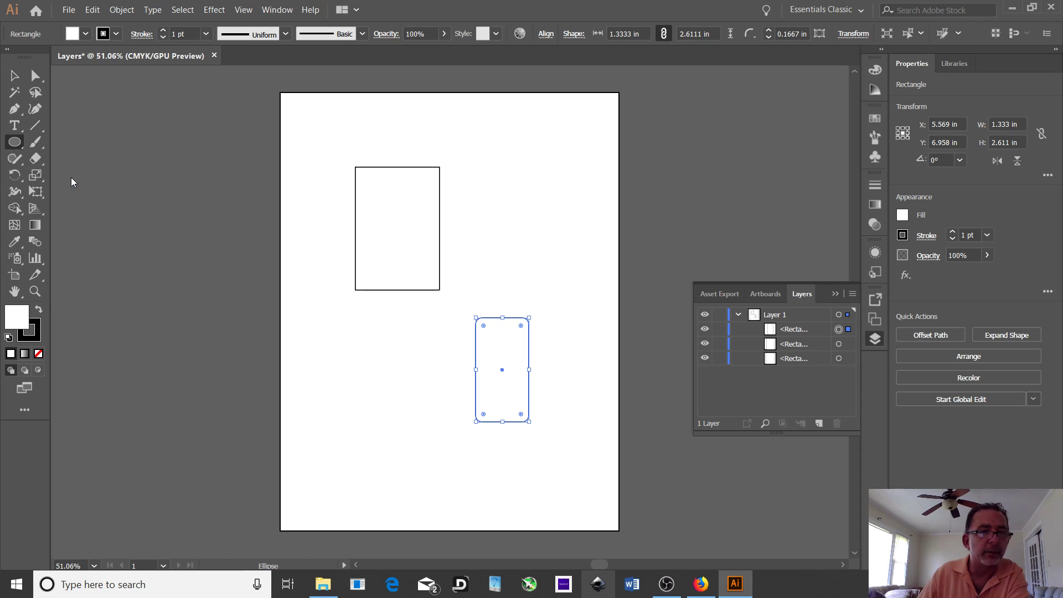
left_click_drag(506, 168, 581, 250)
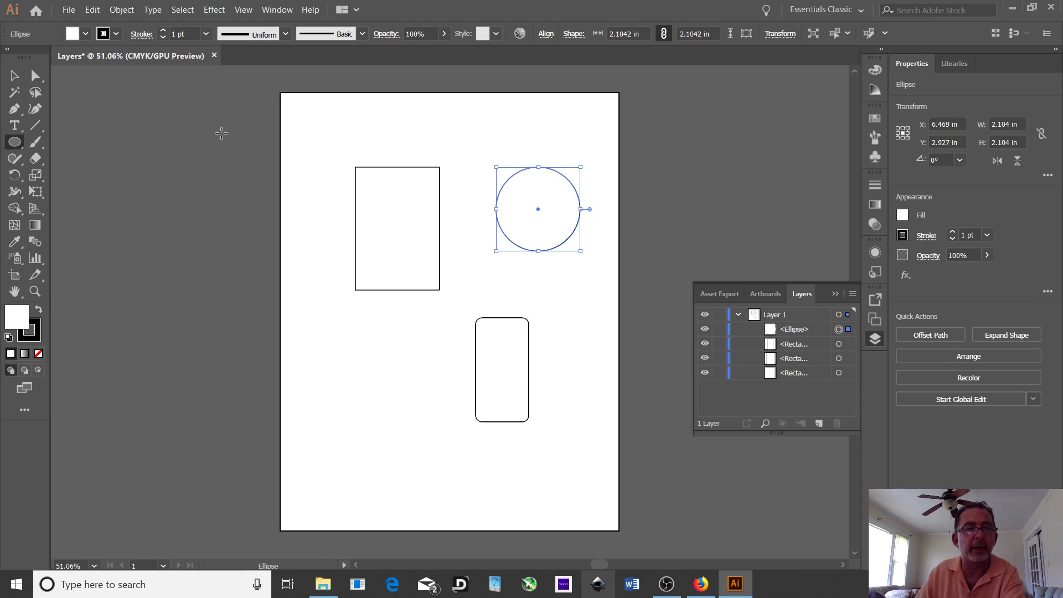
Draw a tilted hexagon about 1.85 by 1.98 in near the artboard's left edge, below the rectangle.
left_click(18, 145)
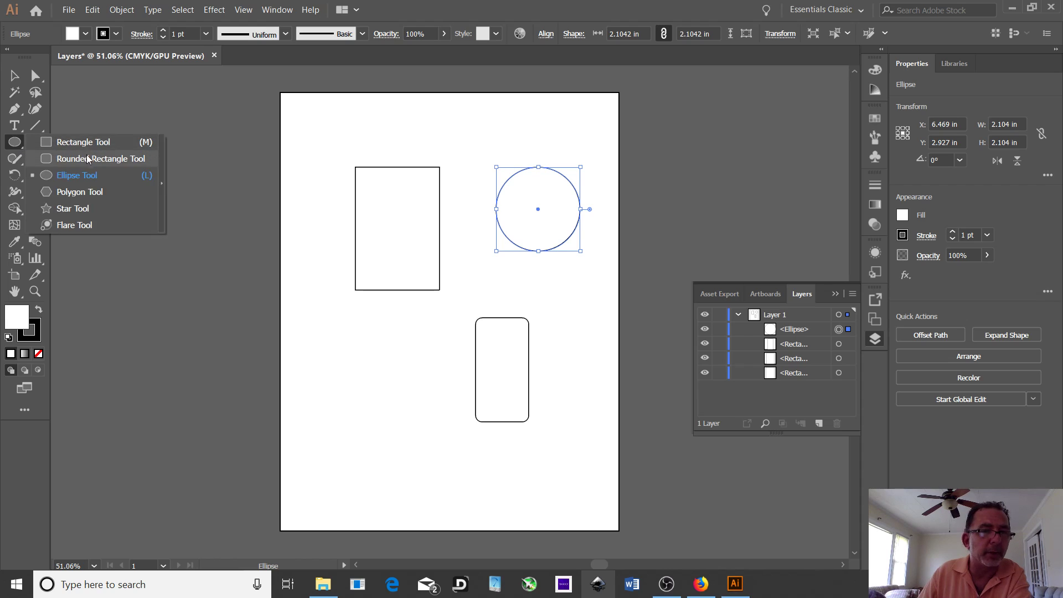
left_click(87, 192)
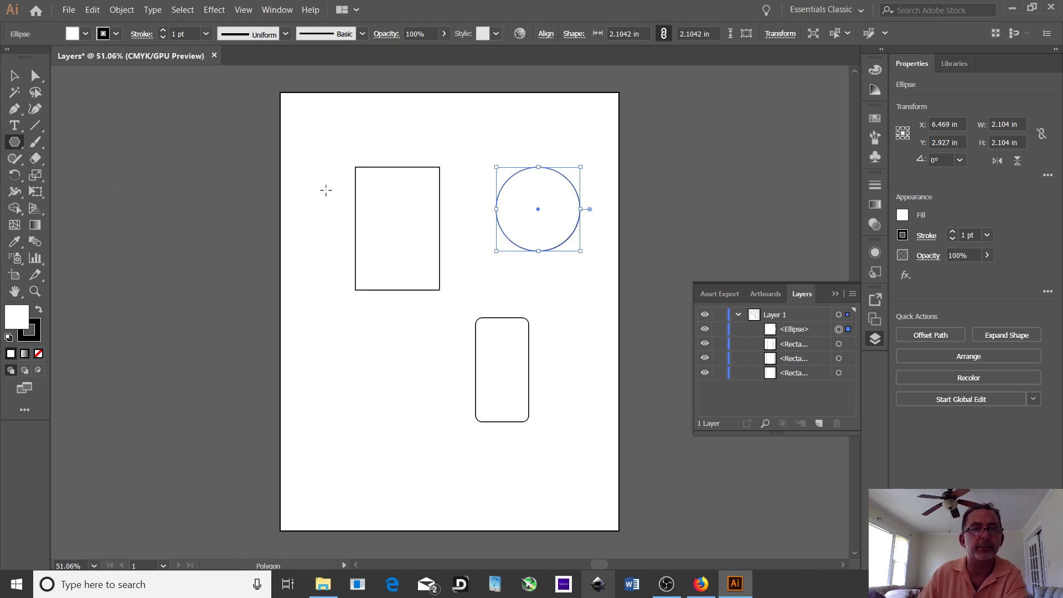
left_click_drag(327, 355, 359, 378)
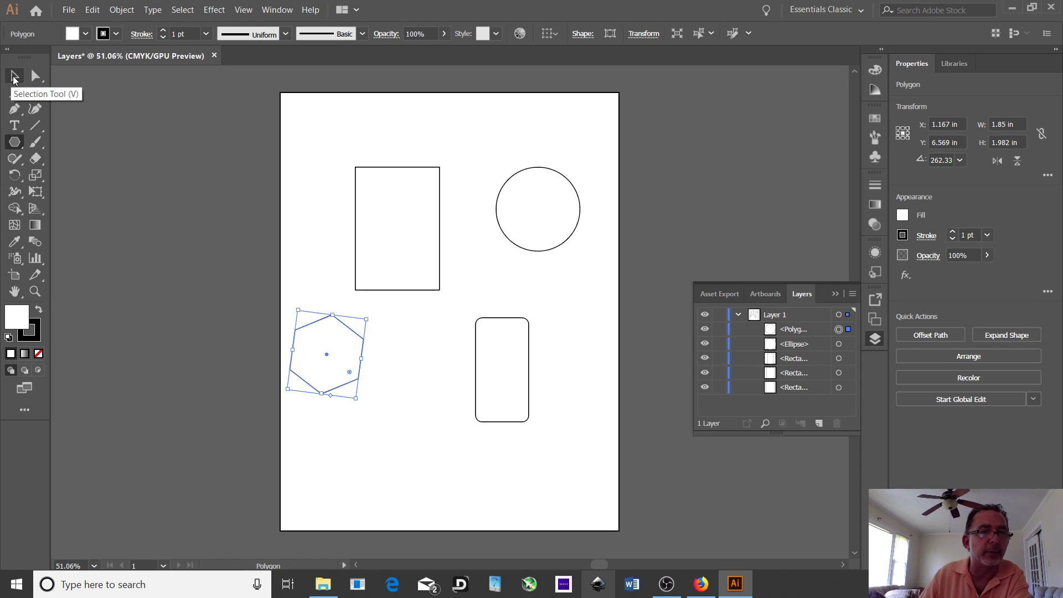
Enlarge the hexagon proportionally from its lower-right corner to about 3.38 by 3.62 in.
left_click(14, 77)
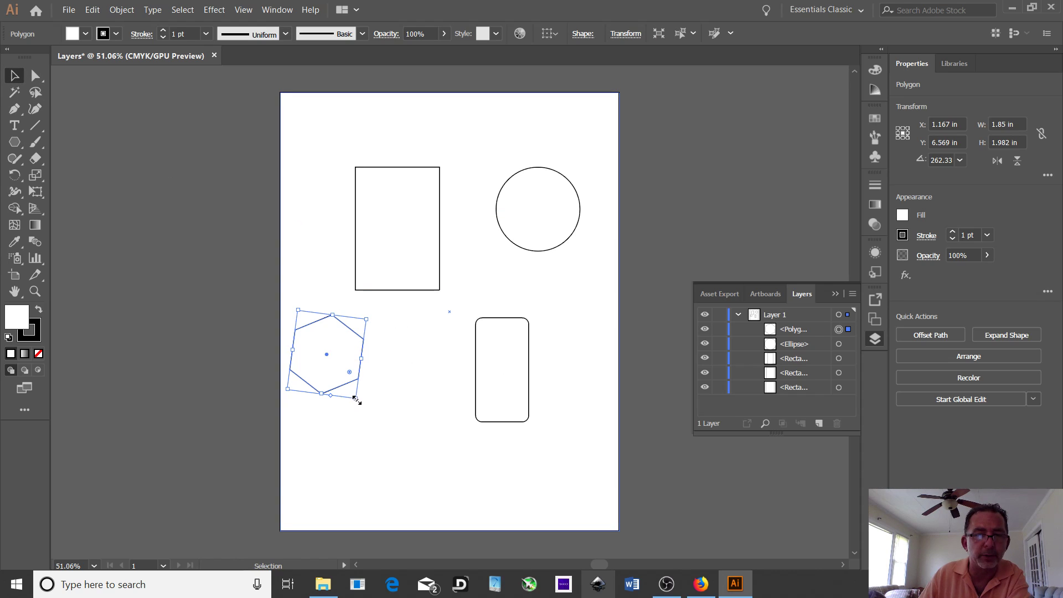
mouse_move(357, 398)
left_mouse_down()
mouse_move(388, 396)
mouse_move(397, 379)
mouse_move(362, 412)
mouse_move(356, 398)
left_mouse_up()
key("a")
key("v")
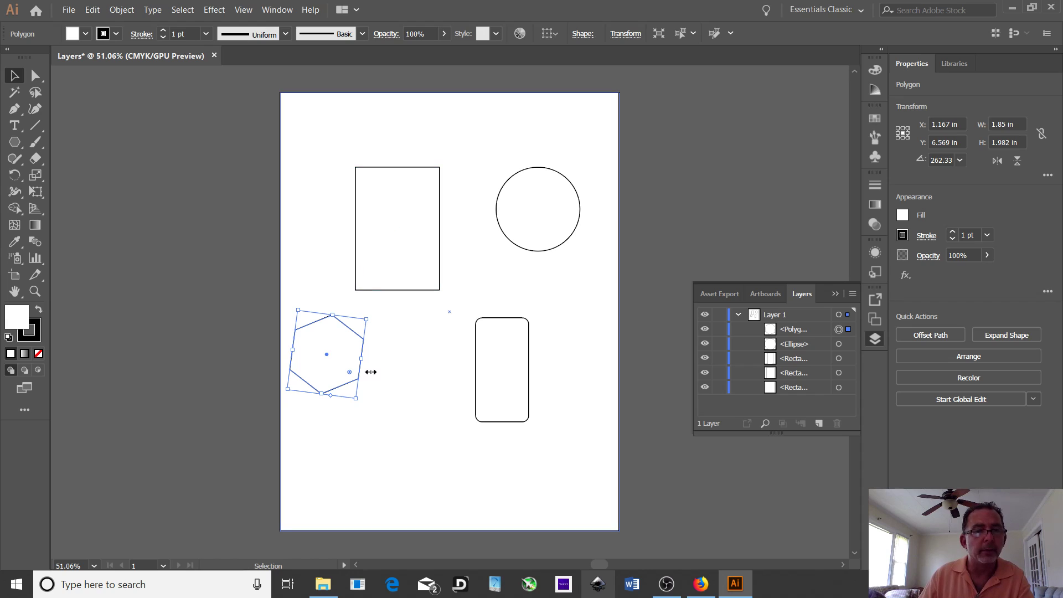
left_click_drag(356, 398, 356, 398)
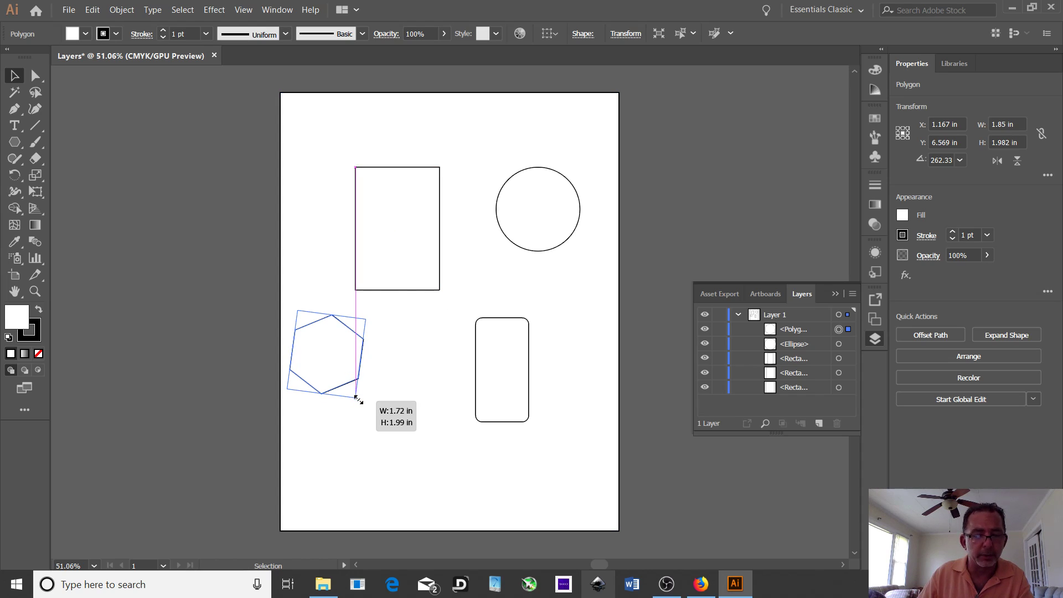
left_click_drag(358, 398, 492, 483)
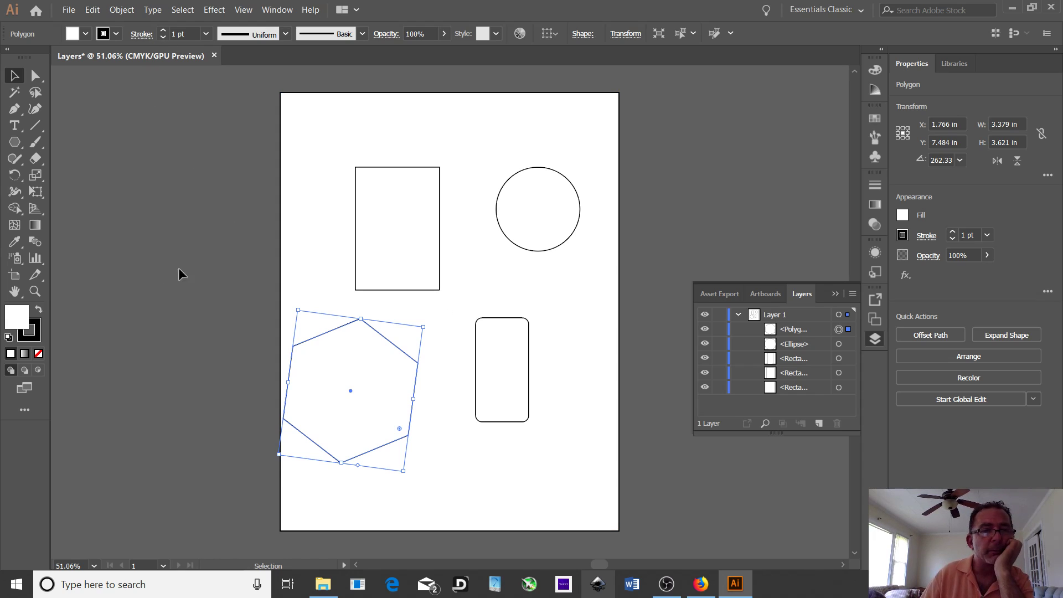
Place a Lorem ipsum point text outside the artboard, beyond its upper-left corner.
left_click(21, 131)
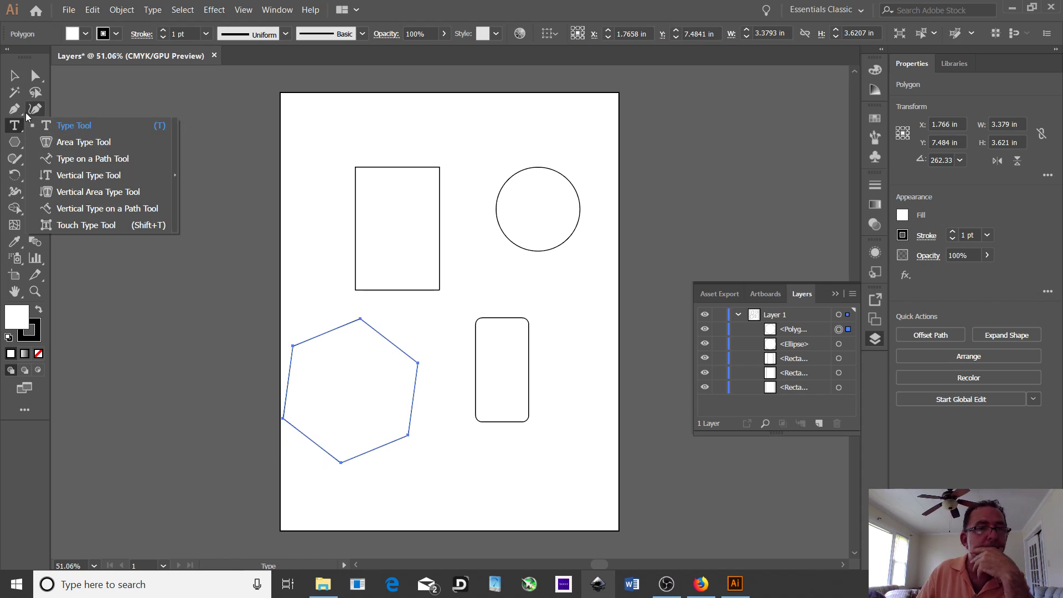
left_click(88, 125)
left_click(121, 99)
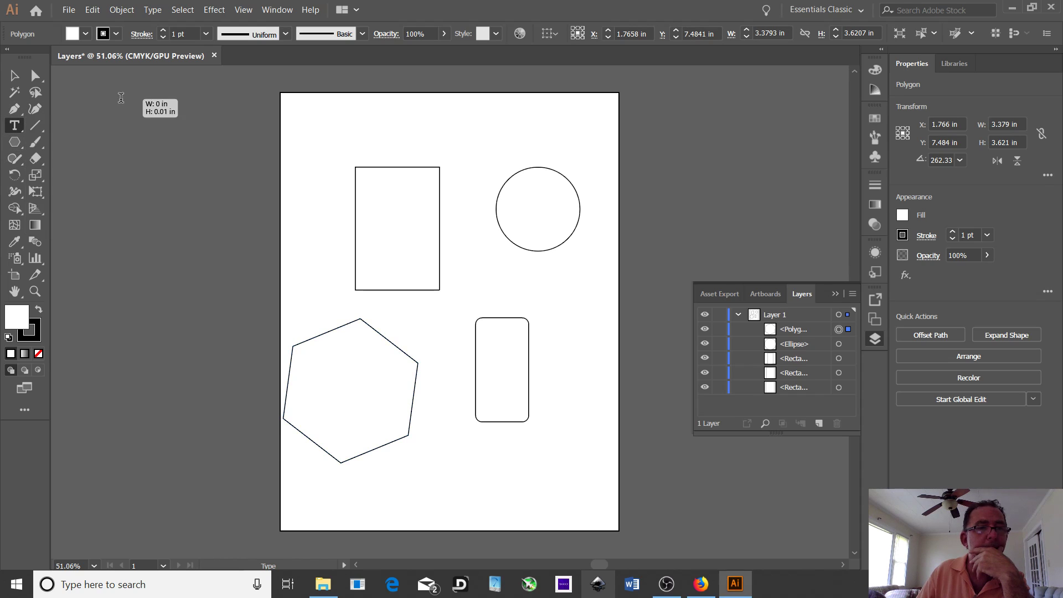
Draw a black five-pointed star about 3.53 by 3.5 in at the artboard's upper-left corner and move it down across the left edge.
left_click(23, 148)
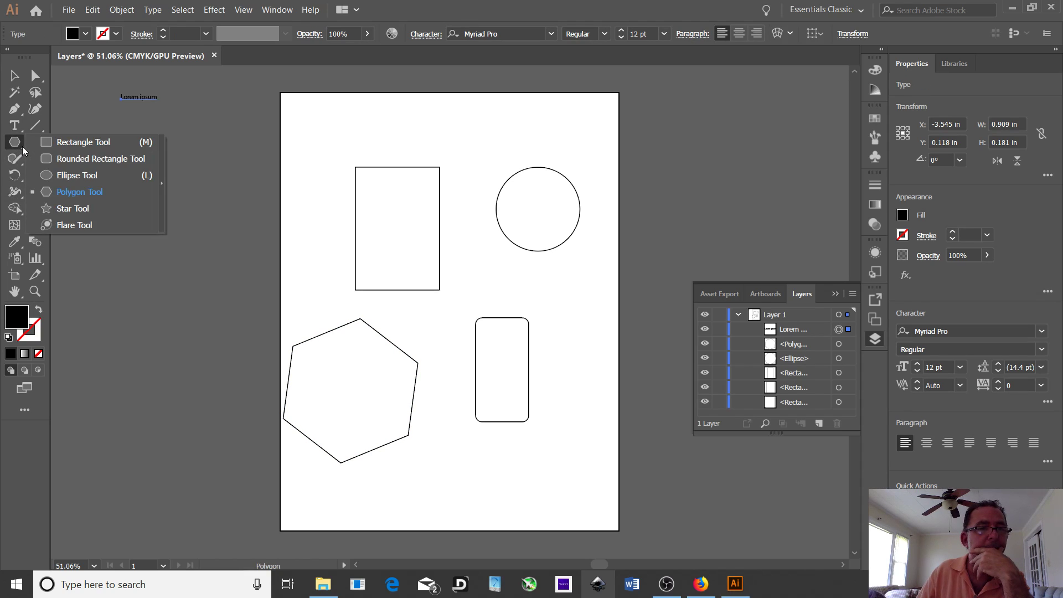
left_click(79, 209)
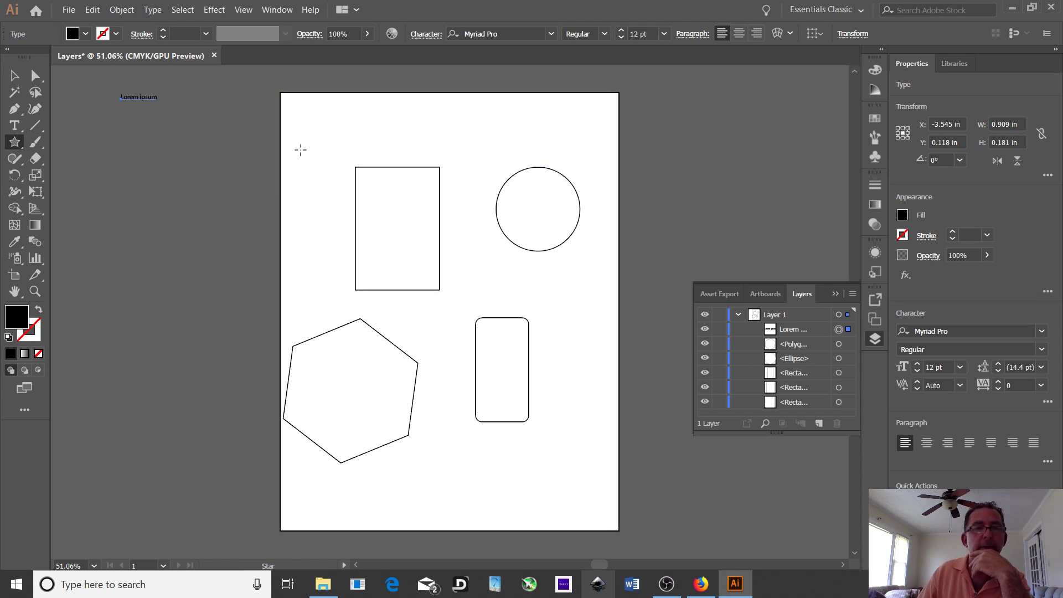
left_click_drag(297, 124, 260, 185)
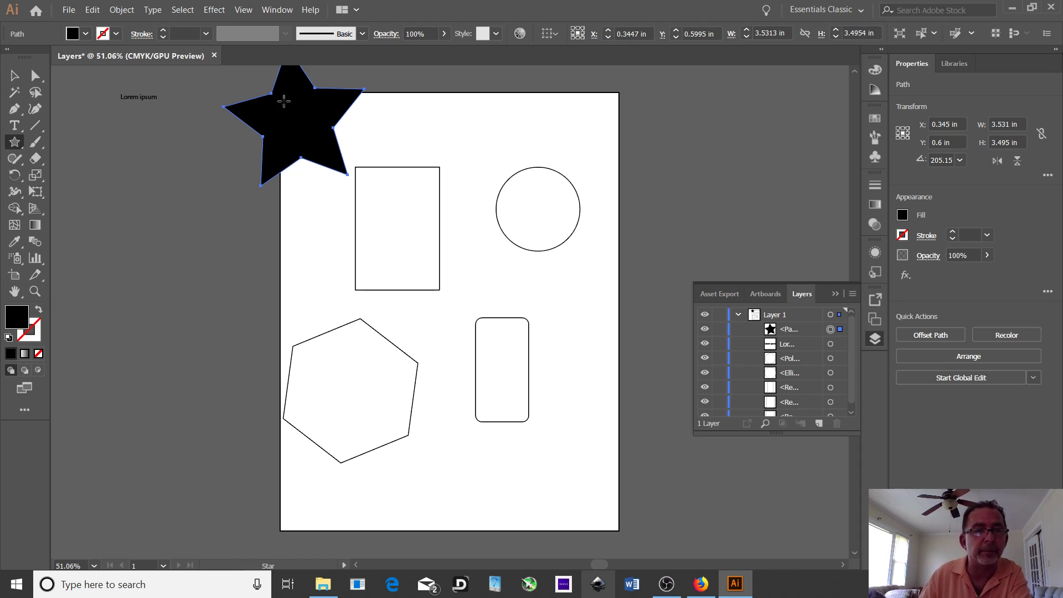
left_click(17, 76)
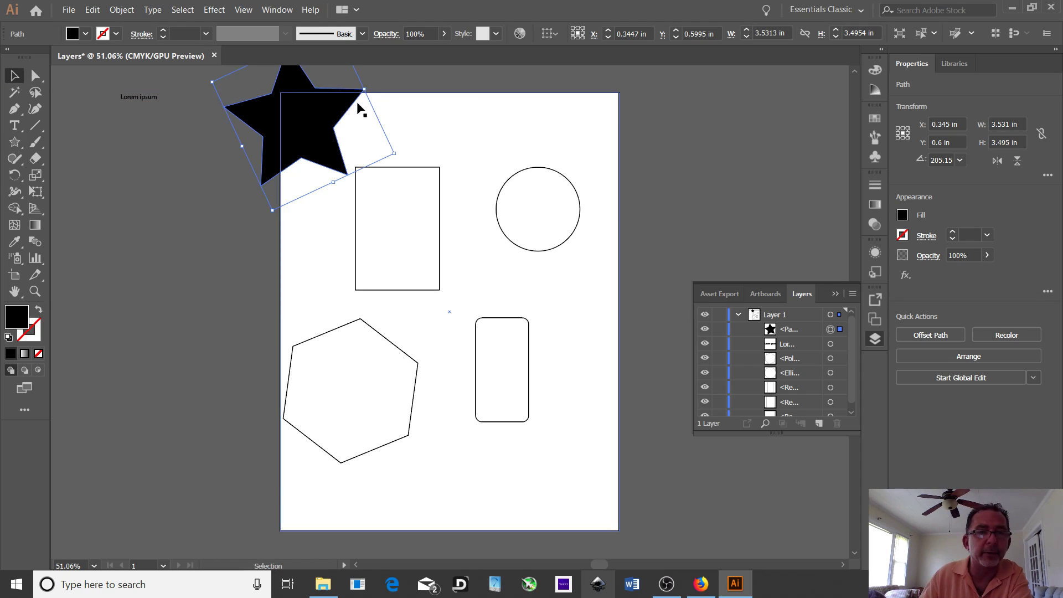
left_click_drag(272, 99, 241, 209)
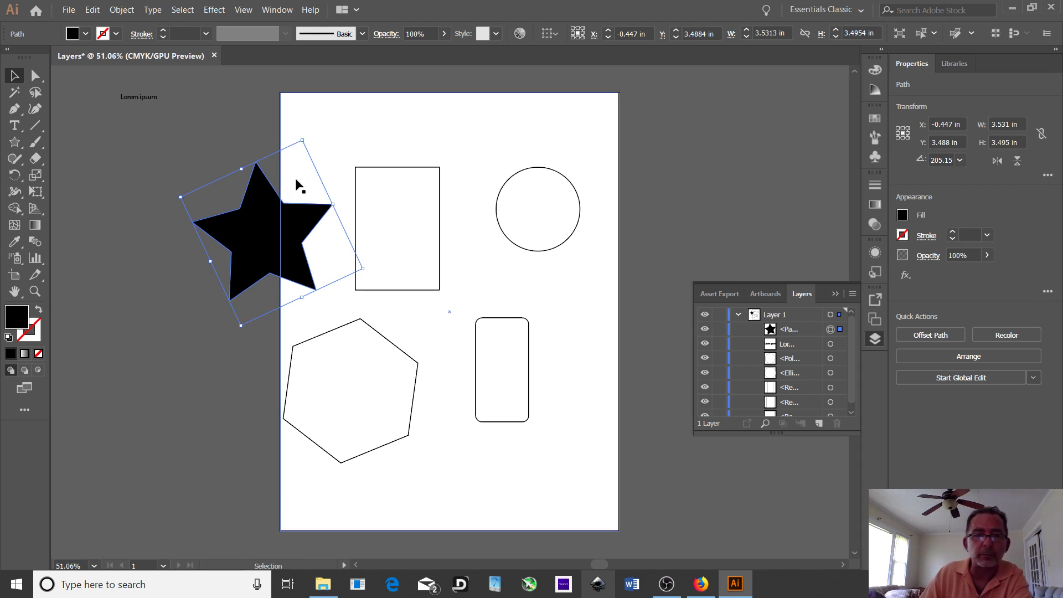
Delete the Lorem ipsum text outside the artboard and hide all of Layer 1.
left_click(141, 98)
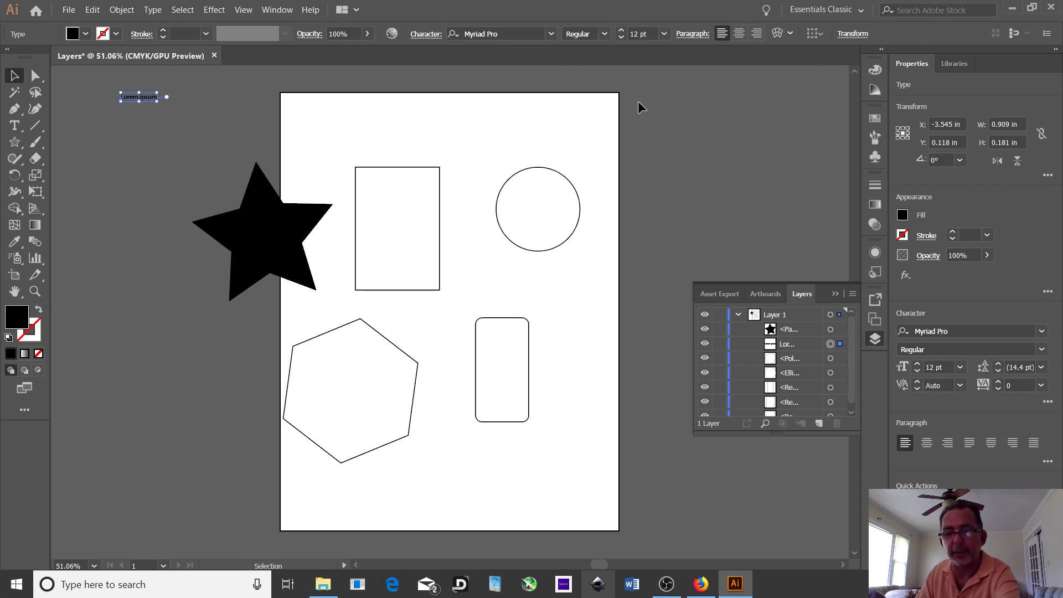
key("Delete")
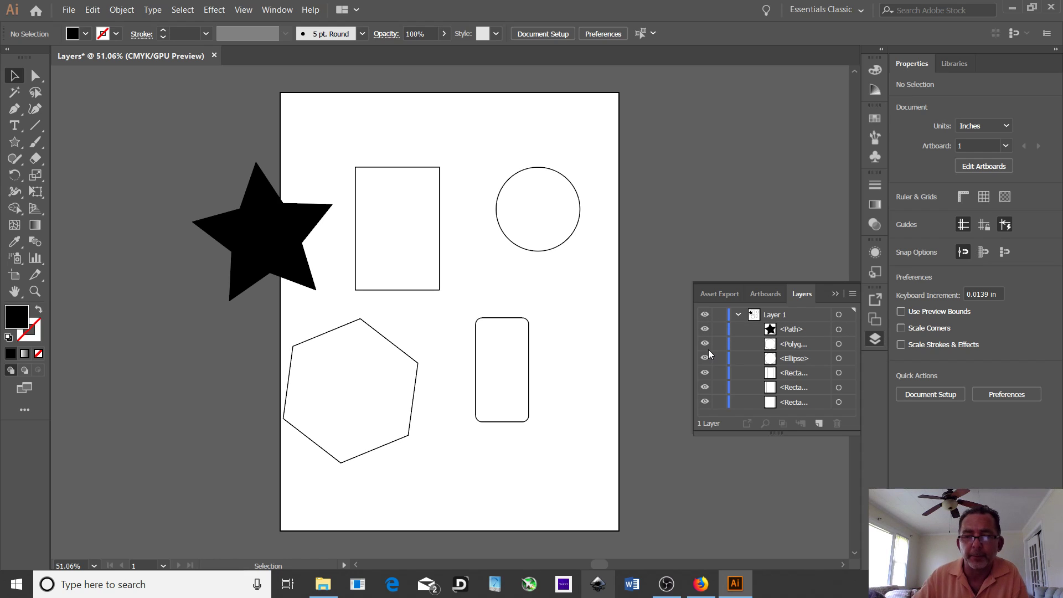
left_click(705, 315, "ctrl")
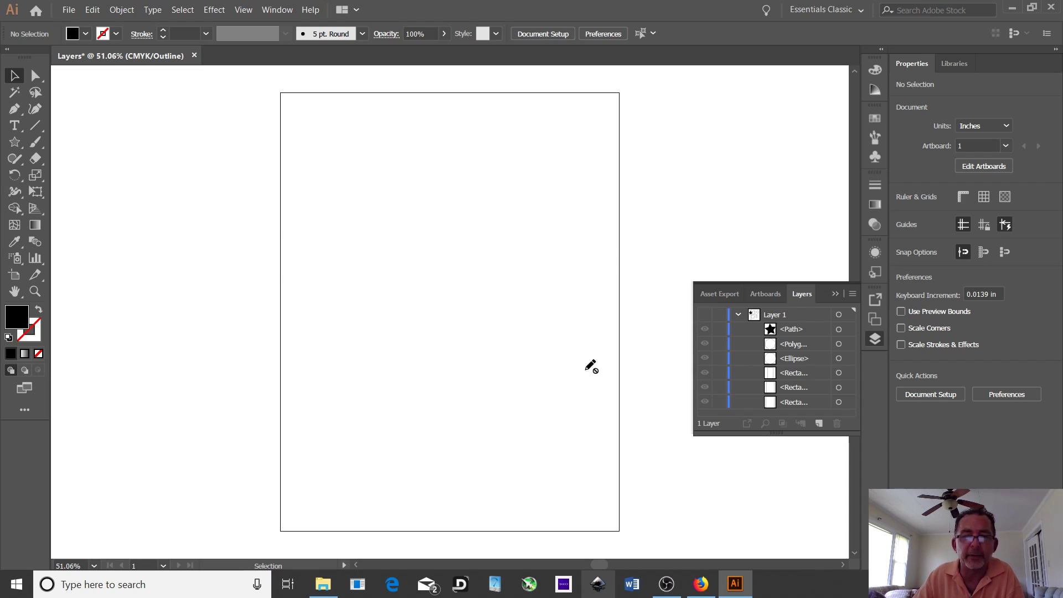
Restore Layer 1's artwork in full preview, then hide the star and show it again.
left_click(705, 316, "ctrl")
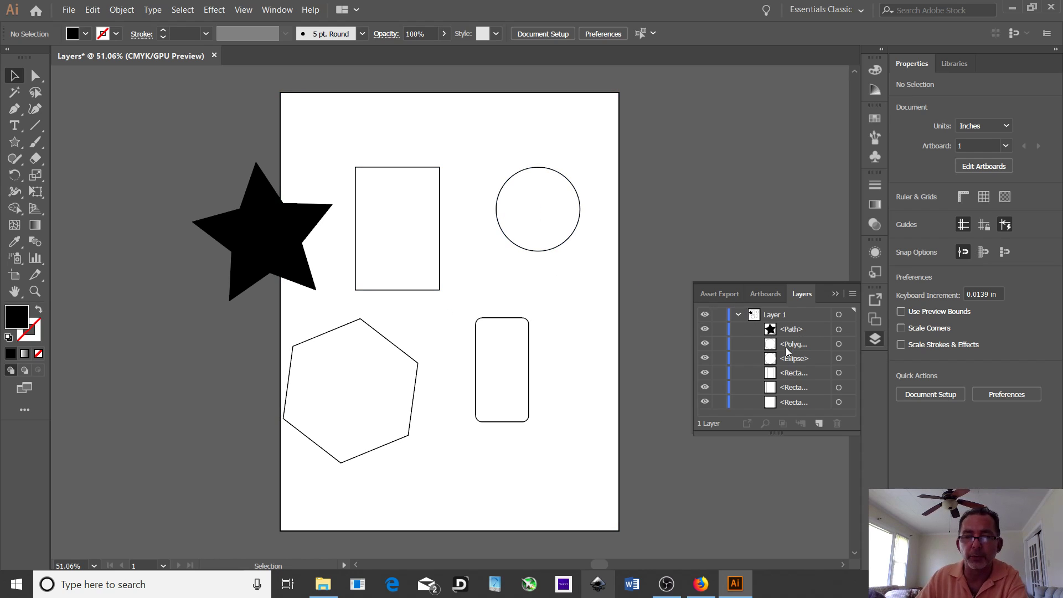
left_click(705, 330)
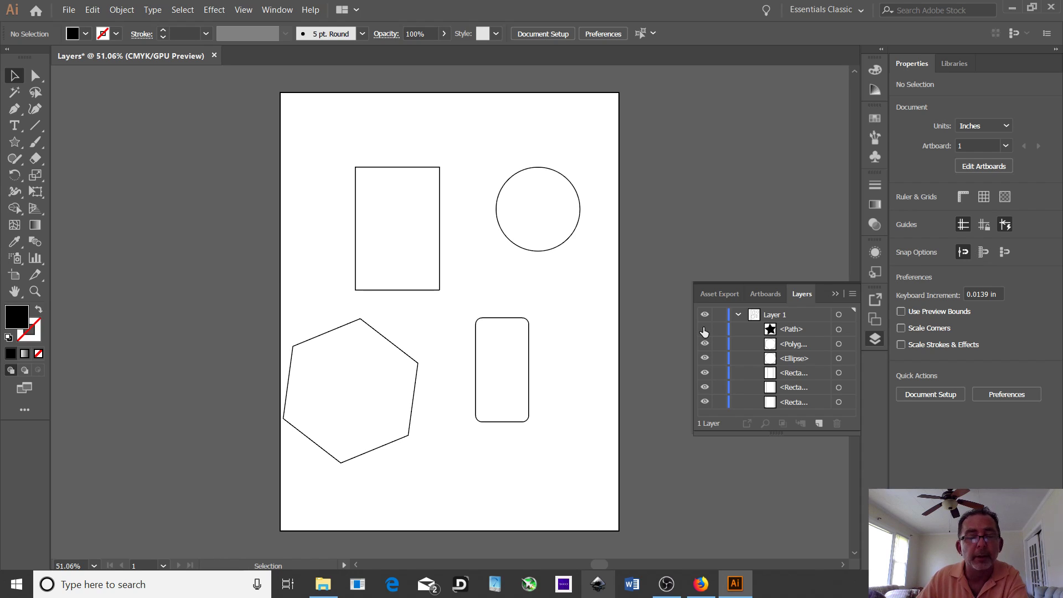
left_click(705, 330)
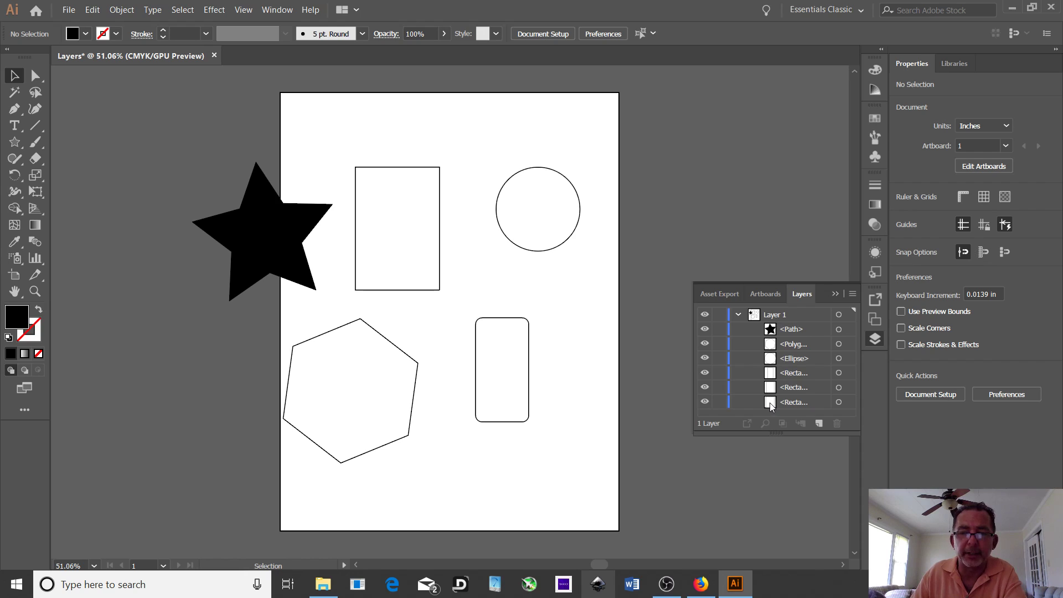
Target the square-cornered rectangle, the rounded rectangle and the circle one after another from their Layer 1 entries.
left_click(791, 401)
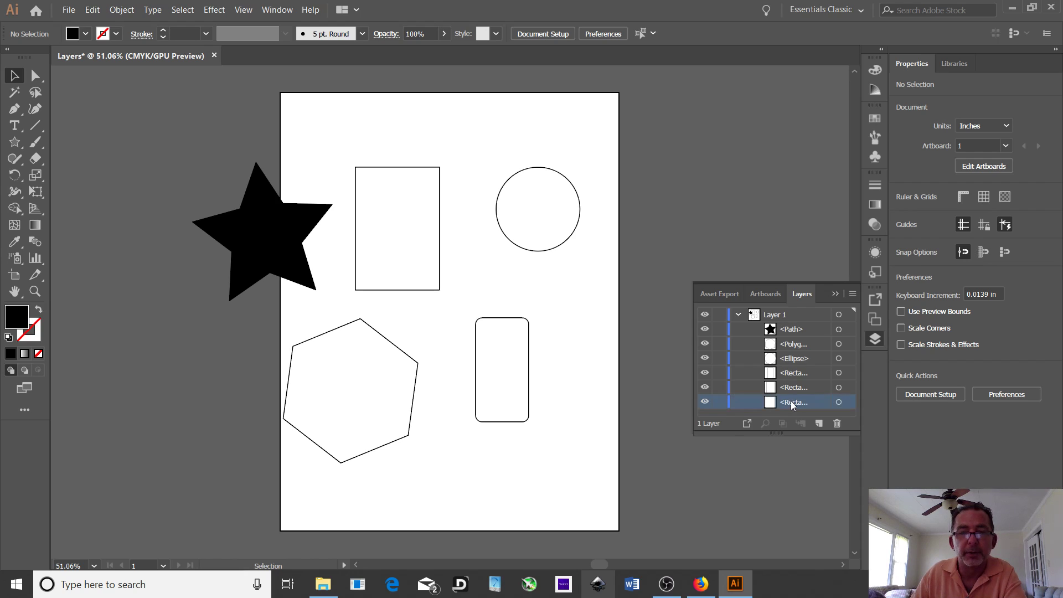
left_click(792, 388)
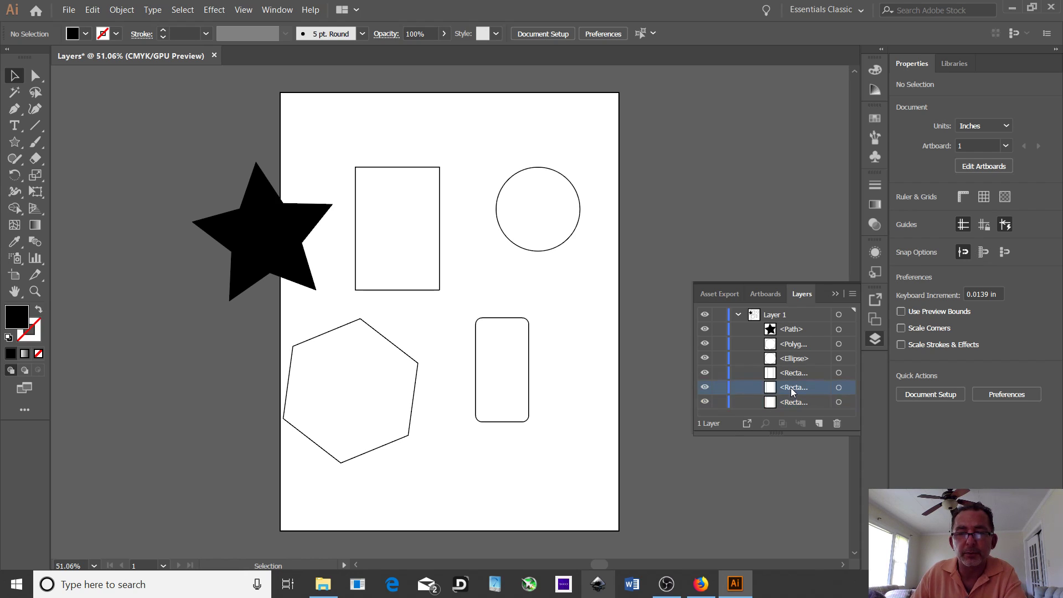
left_click(838, 388)
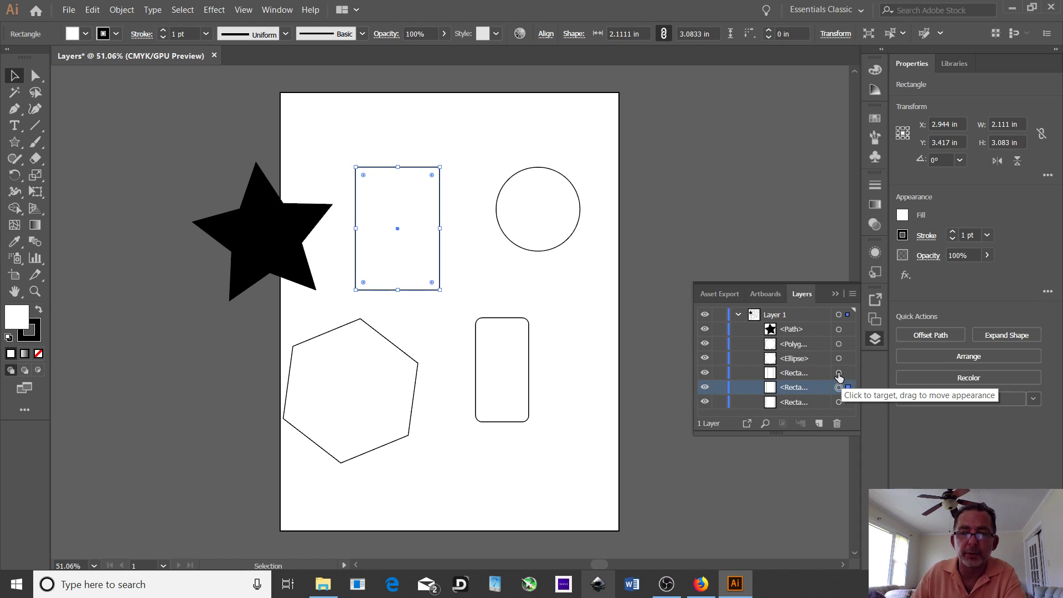
left_click(839, 375)
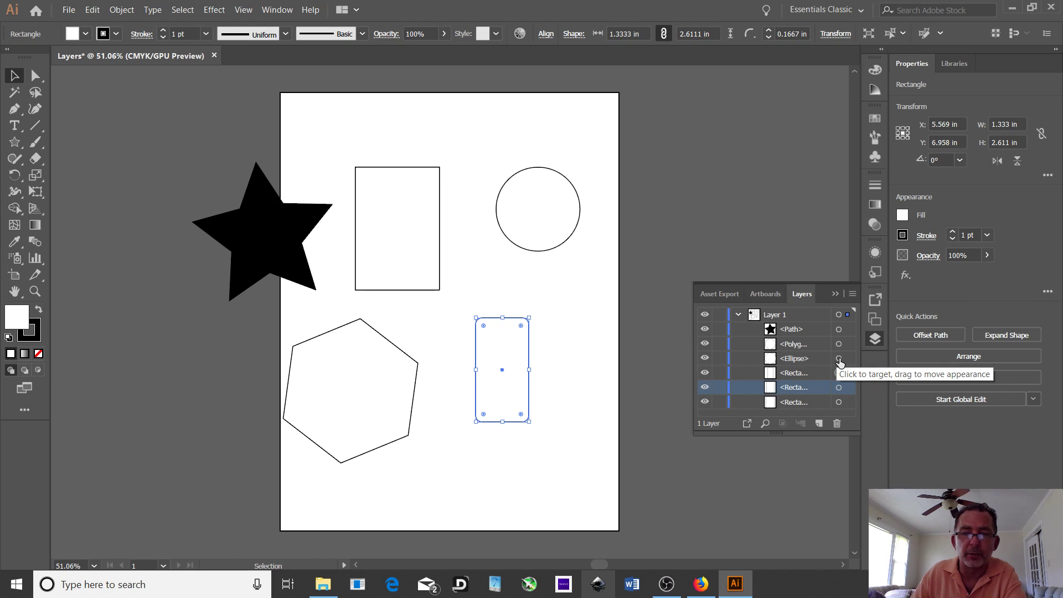
left_click(840, 360)
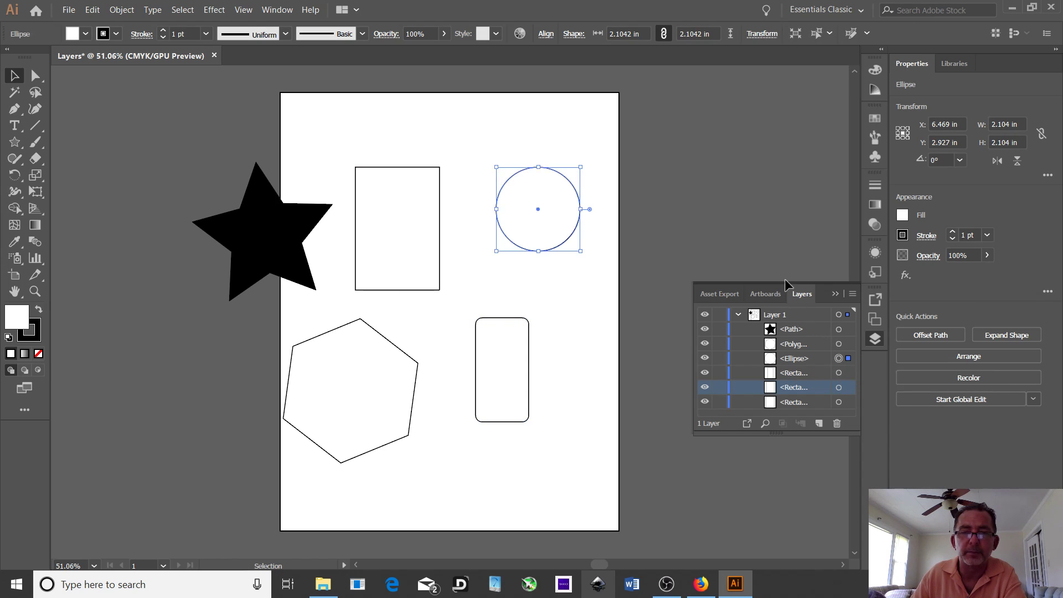
Remove the star's fill and move the star about 0.51 in left and 0.42 in down.
left_click(839, 330)
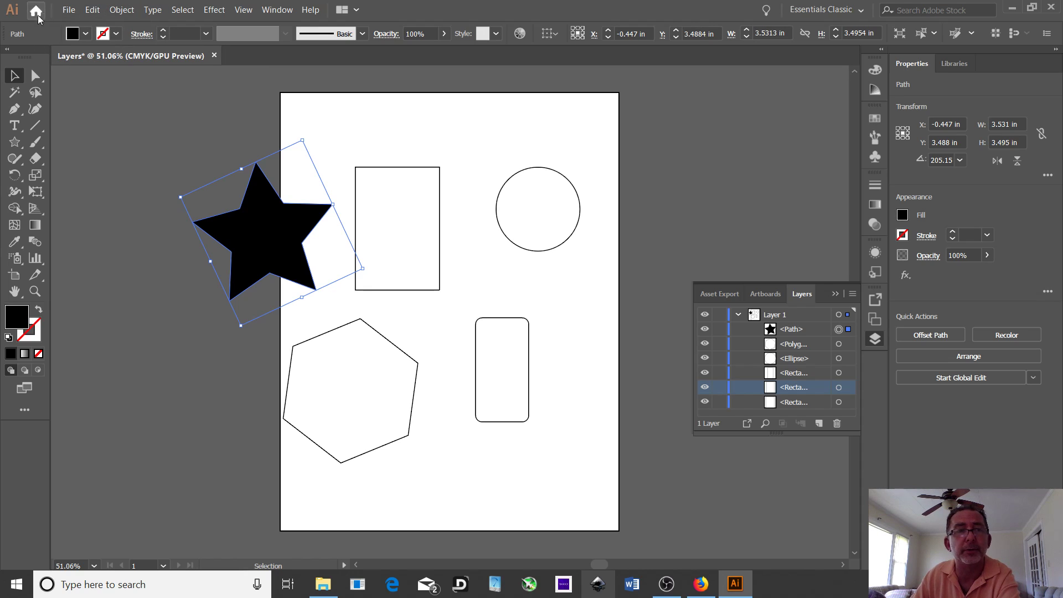
left_click(87, 34)
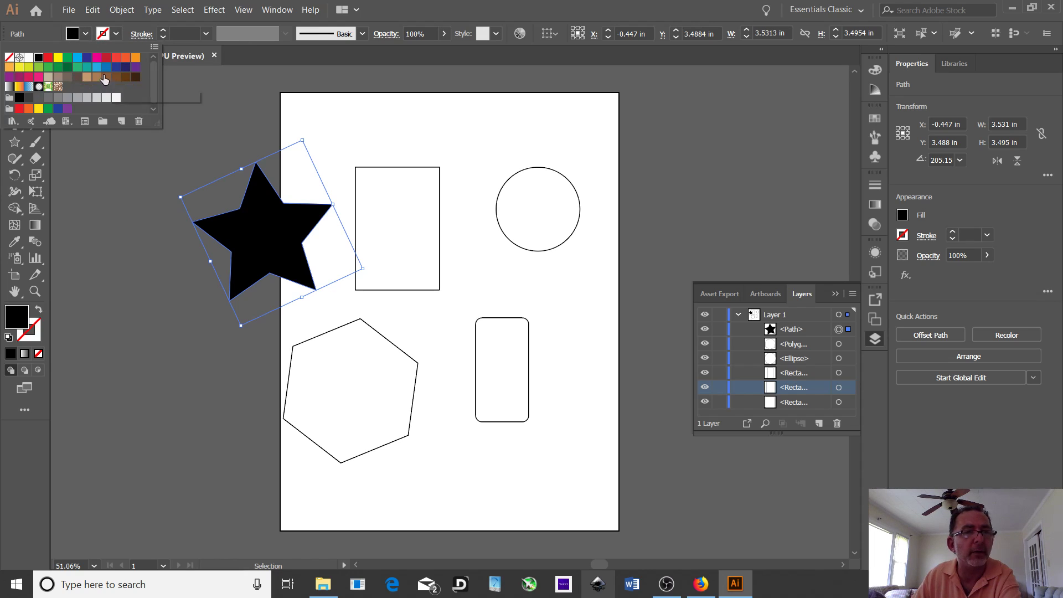
left_click(9, 58)
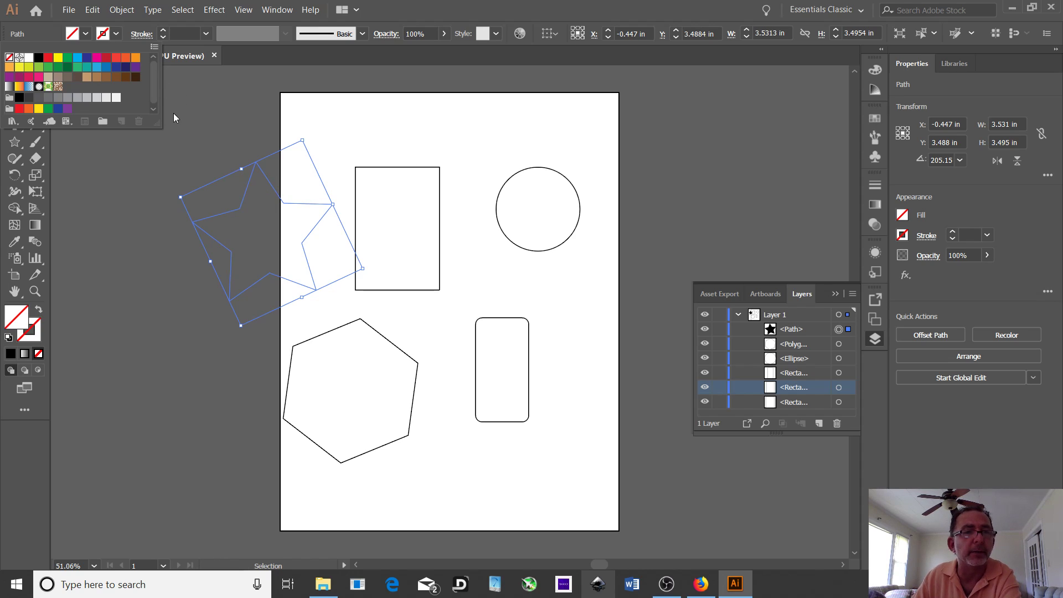
left_click(125, 194)
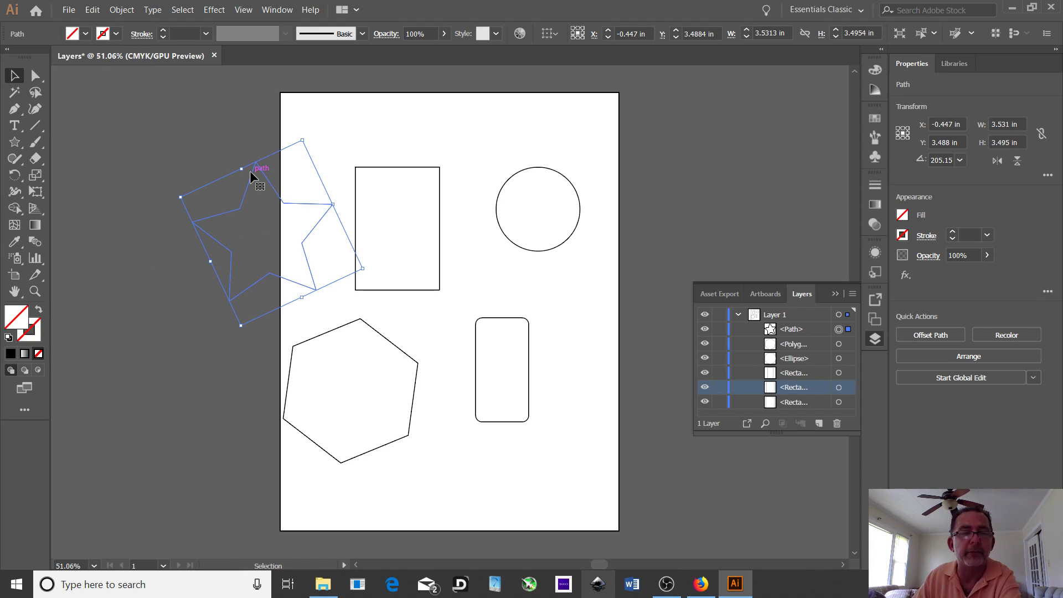
left_click_drag(250, 180, 216, 215)
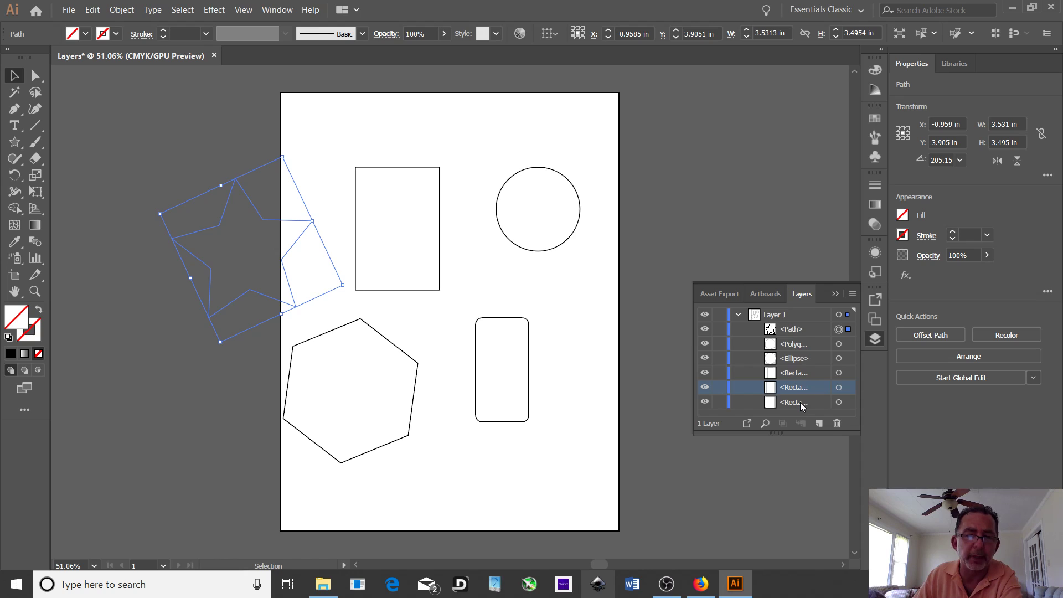
Try restacking Layer 1 with the star just above the background rectangle and with the circle on top, reverting each change.
left_click(798, 328)
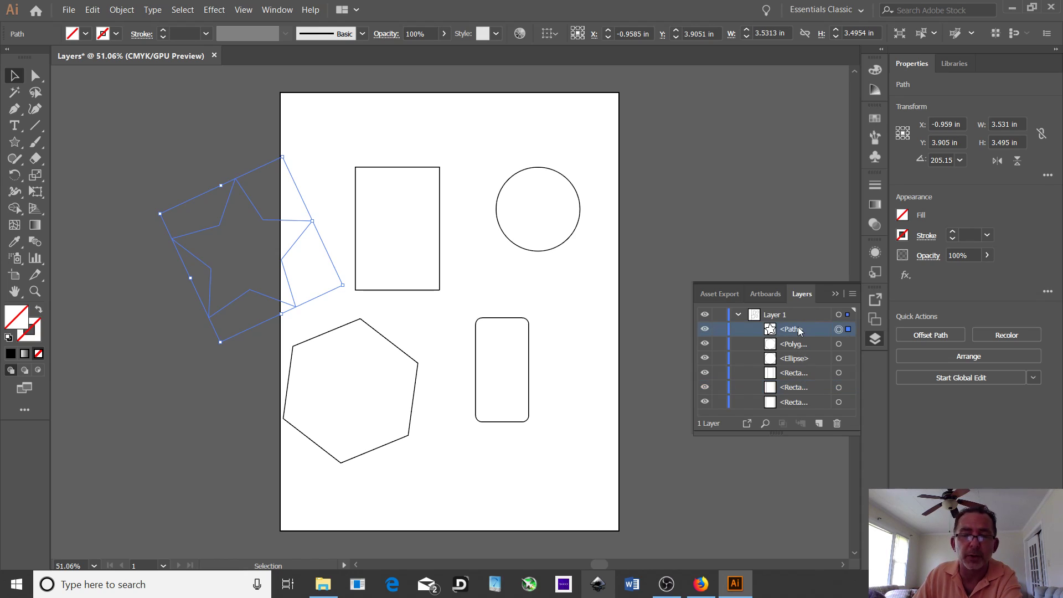
left_click_drag(798, 328, 799, 391)
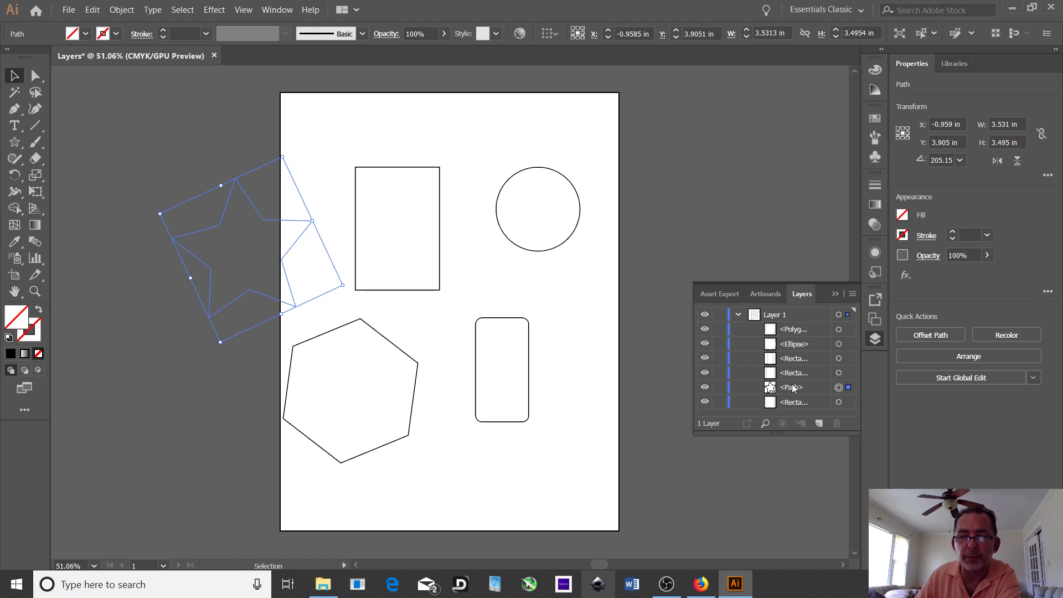
key("ctrl+shift+bracketright")
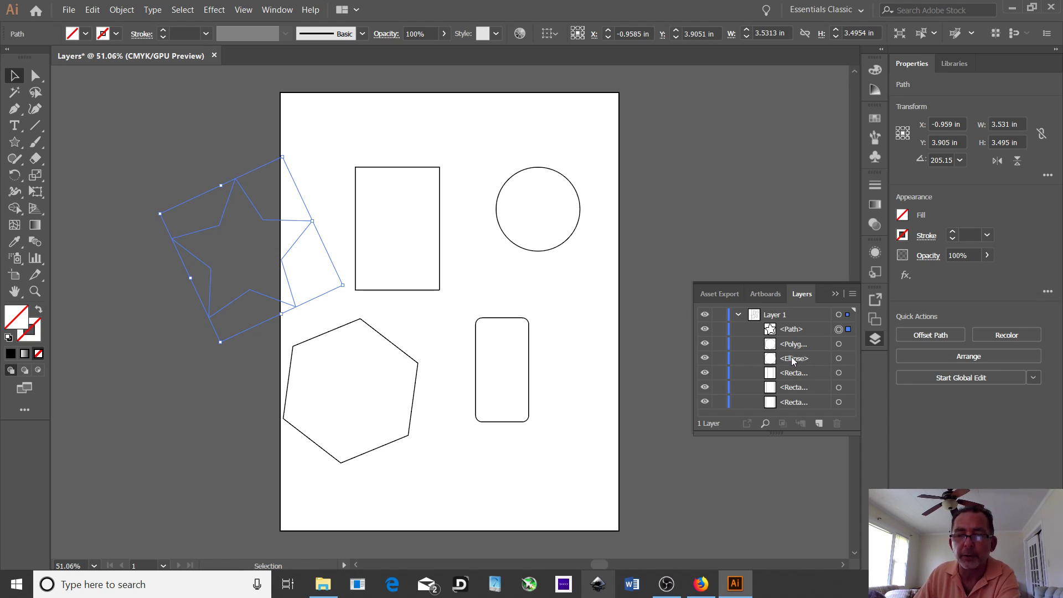
left_click_drag(792, 358, 797, 329)
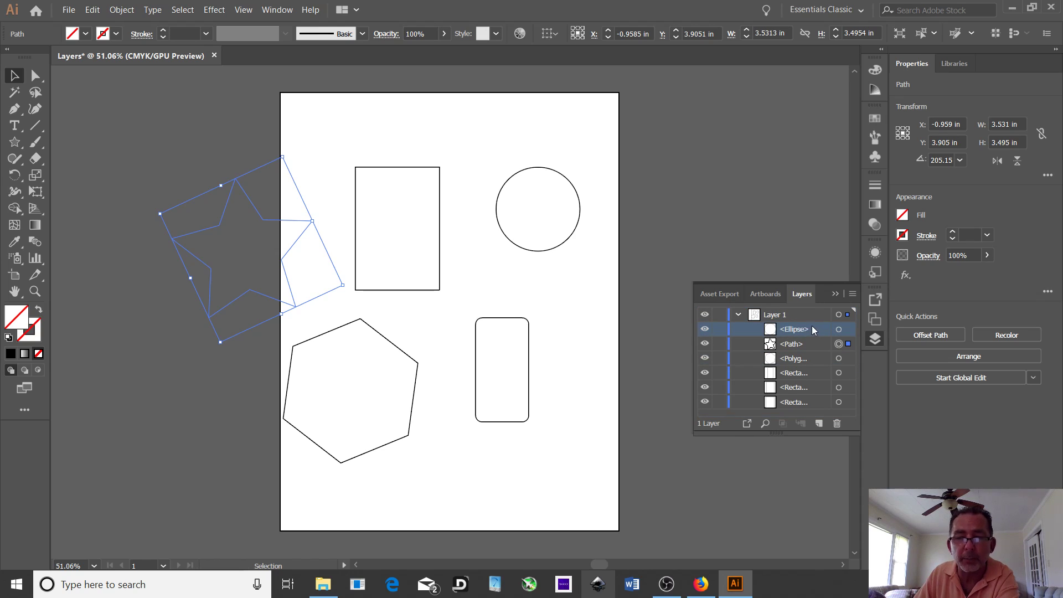
key("ctrl+z")
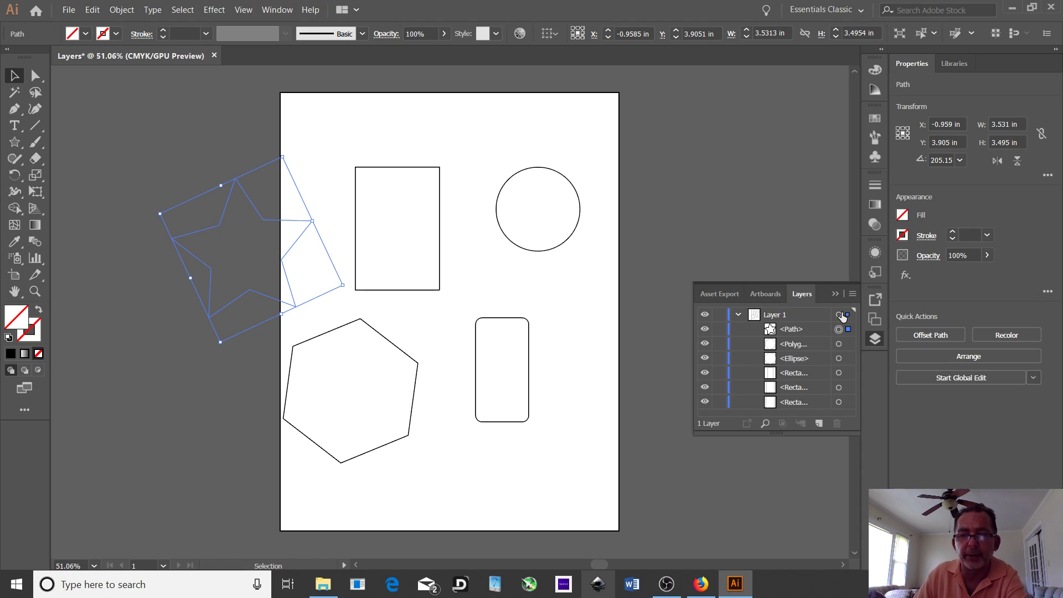
Collapse and re-expand Layer 1, and select all of its artwork, the hexagon and the circle in turn.
left_click(737, 314)
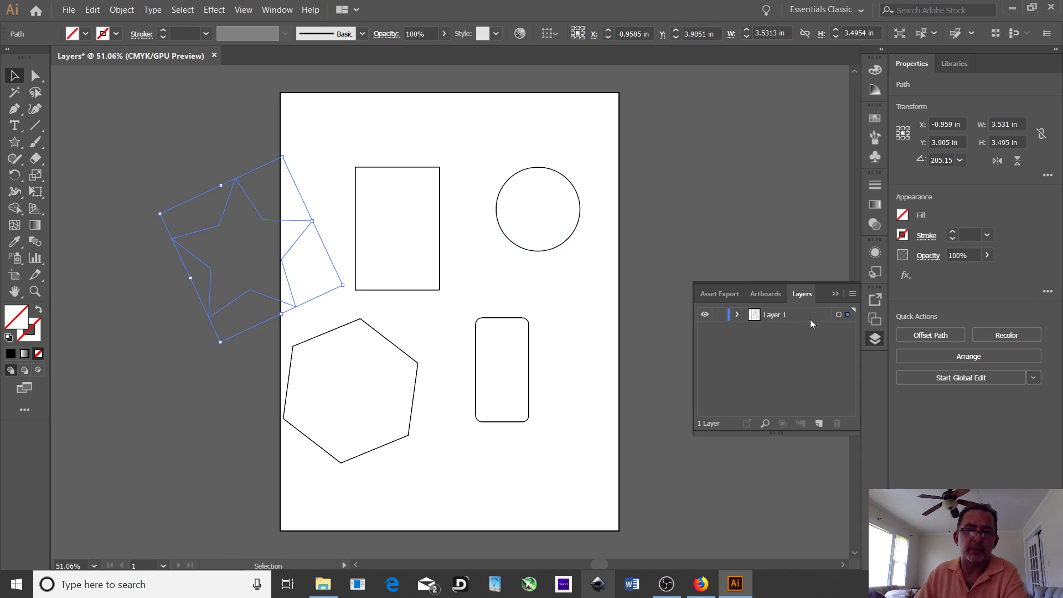
left_click(737, 315)
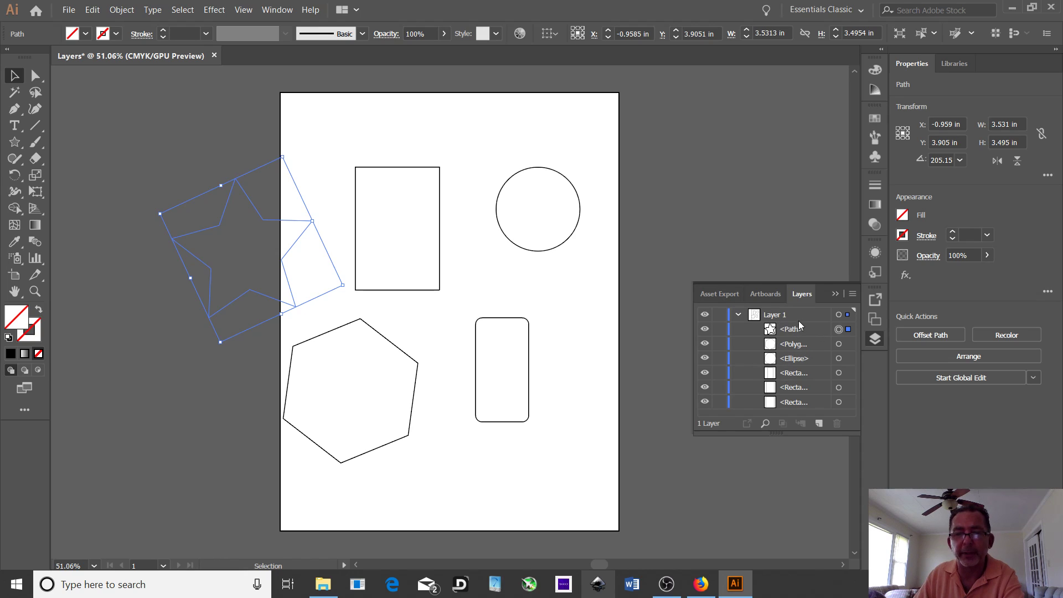
left_click(846, 316)
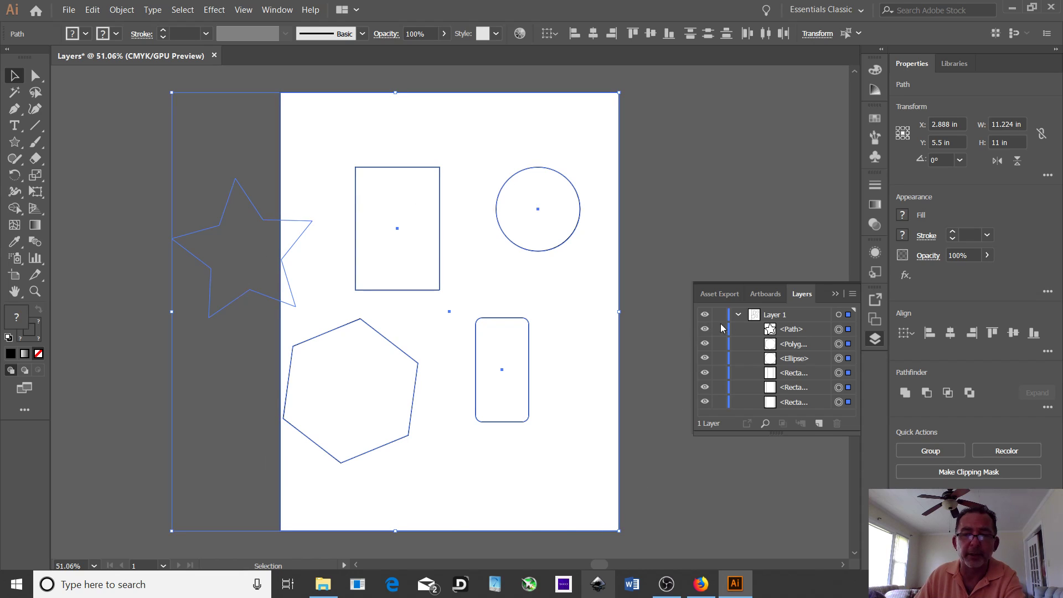
left_click(849, 344)
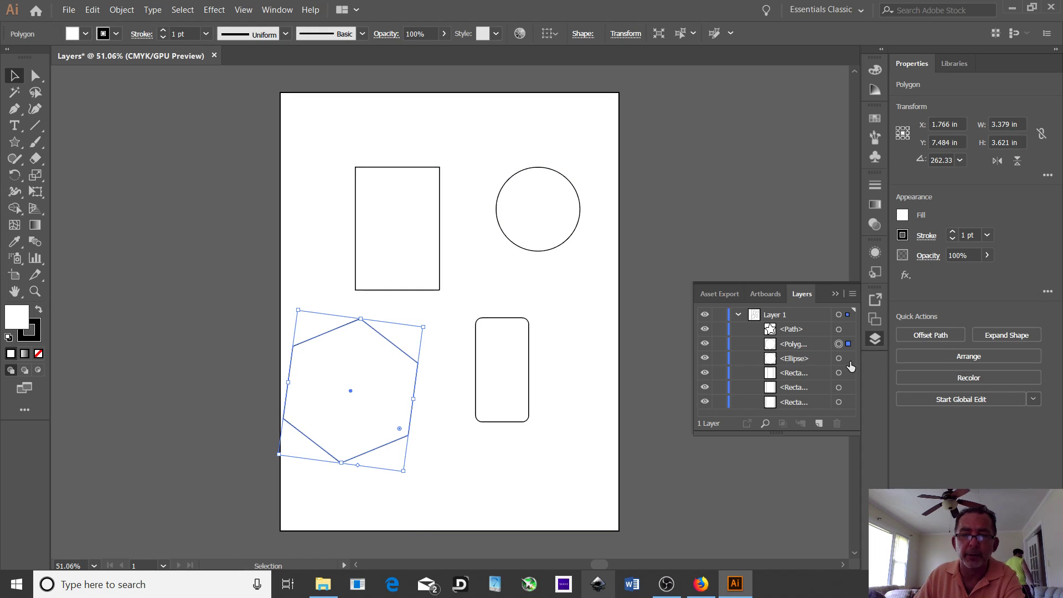
left_click(849, 359)
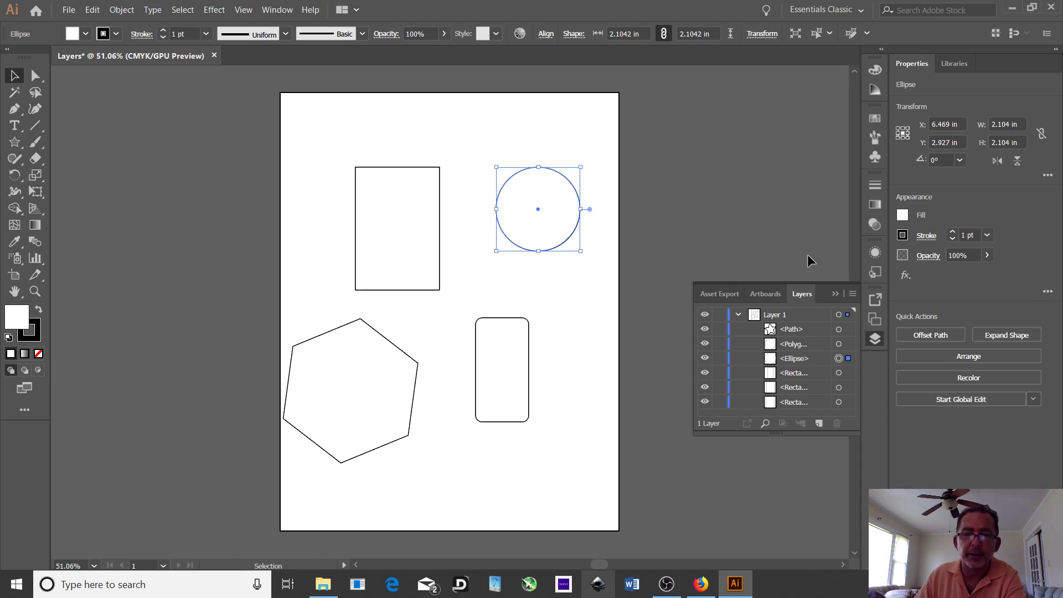
Add a new layer above Layer 1 and lock Layer 1, testing the lock on its shapes.
left_click(819, 423)
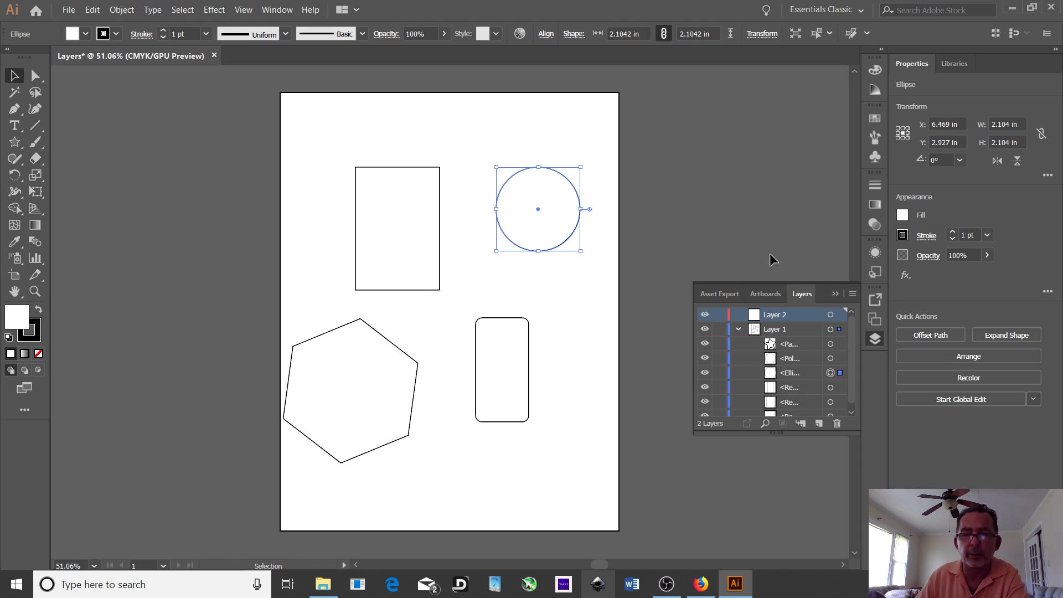
left_click(720, 330)
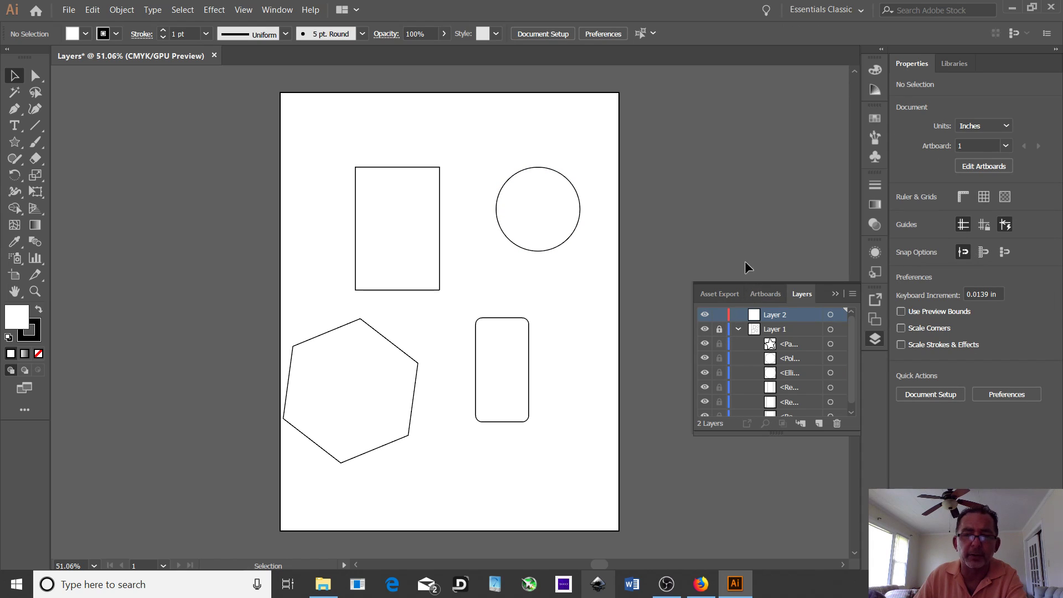
left_click_drag(507, 203, 388, 258)
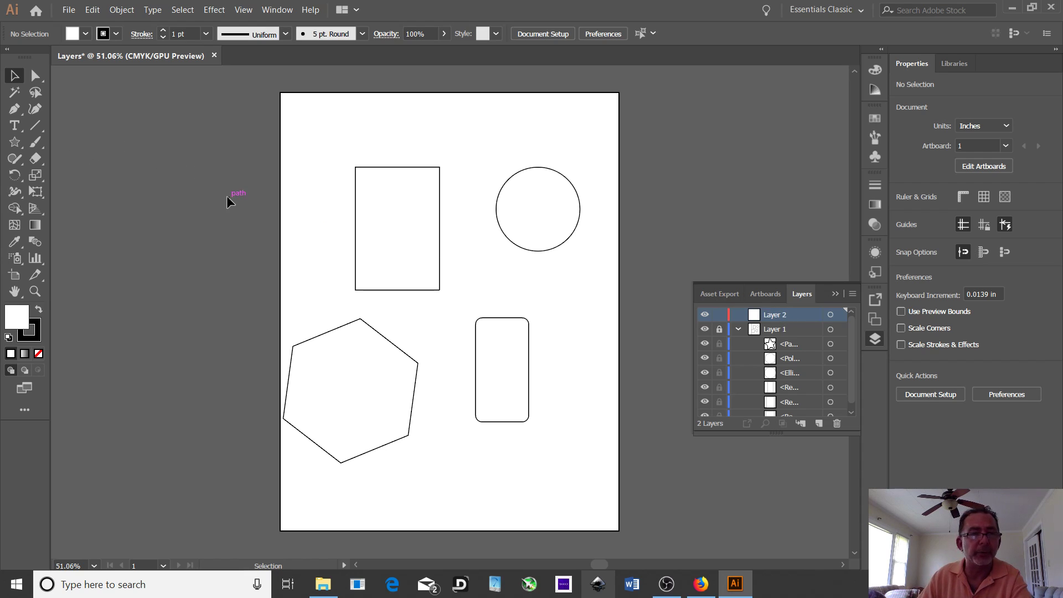
Draw a circle about 2.39 in across on Layer 2, overlapping the upper-left corner of the square-cornered rectangle.
left_click(19, 145)
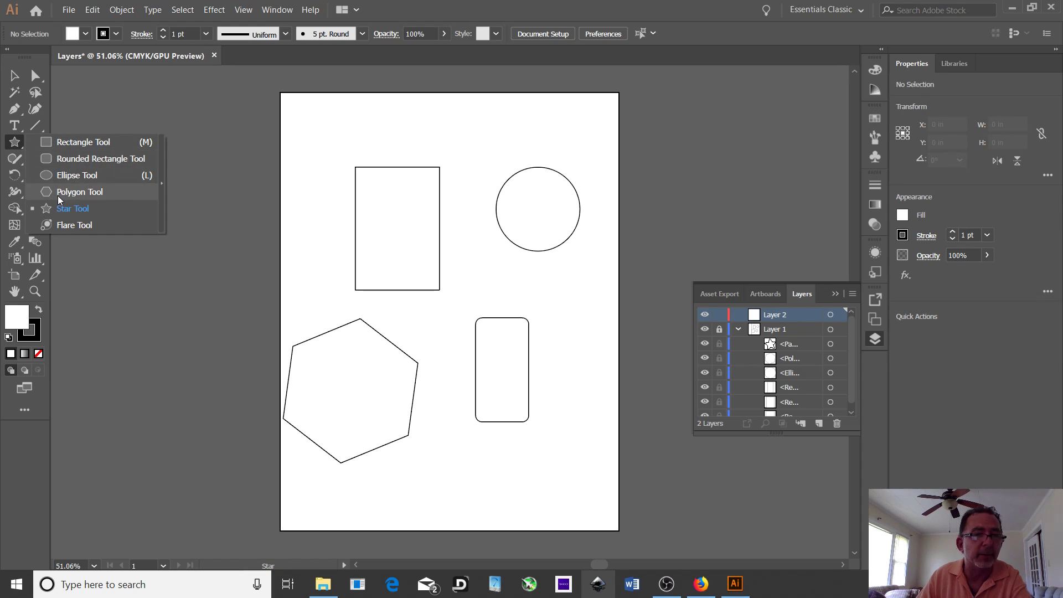
left_click(60, 176)
left_click_drag(338, 155, 564, 312)
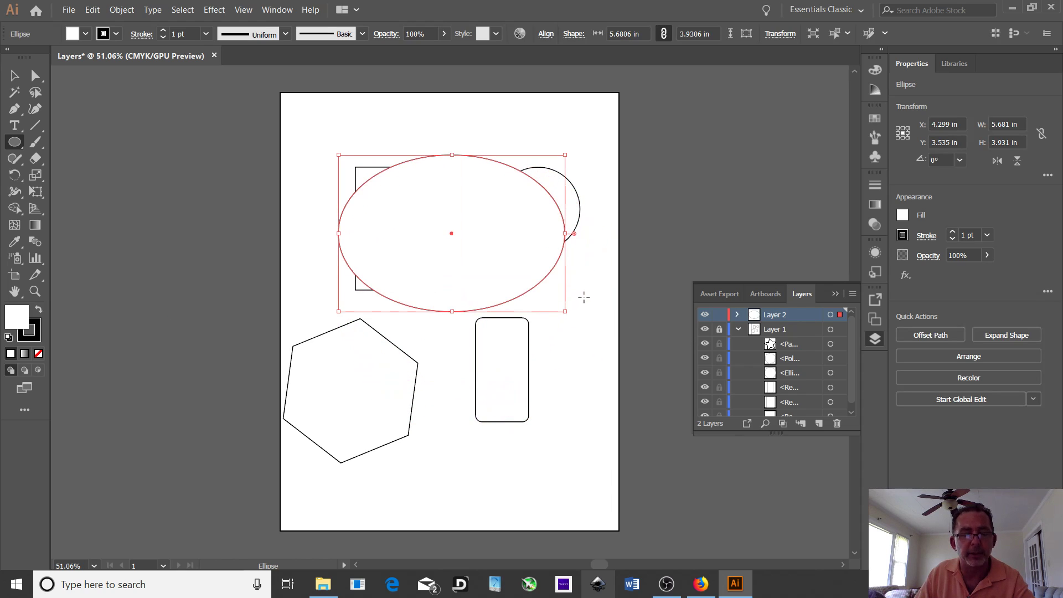
key("ctrl+z")
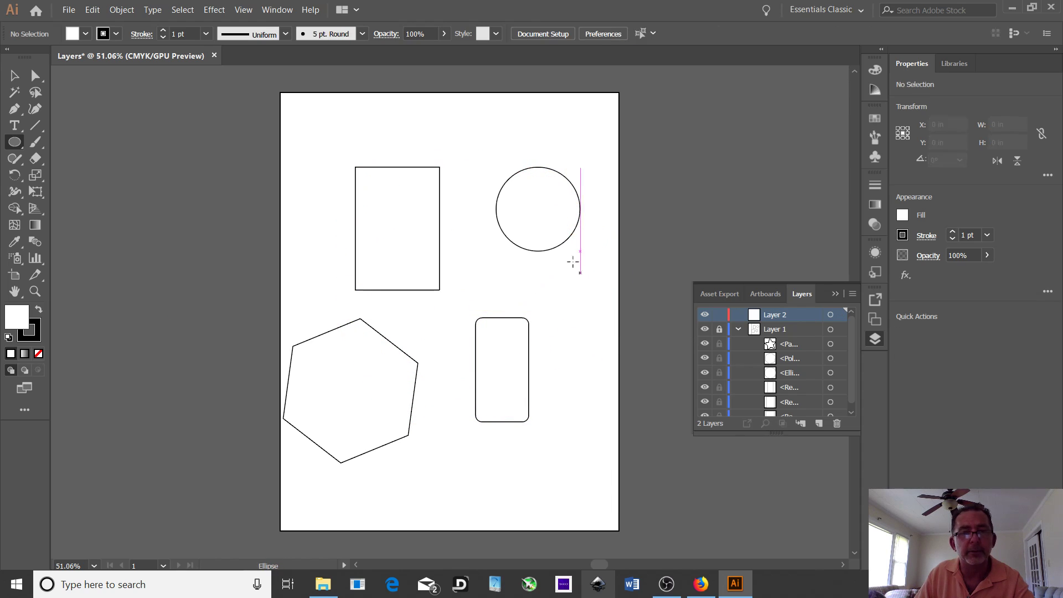
left_click_drag(320, 145, 417, 221)
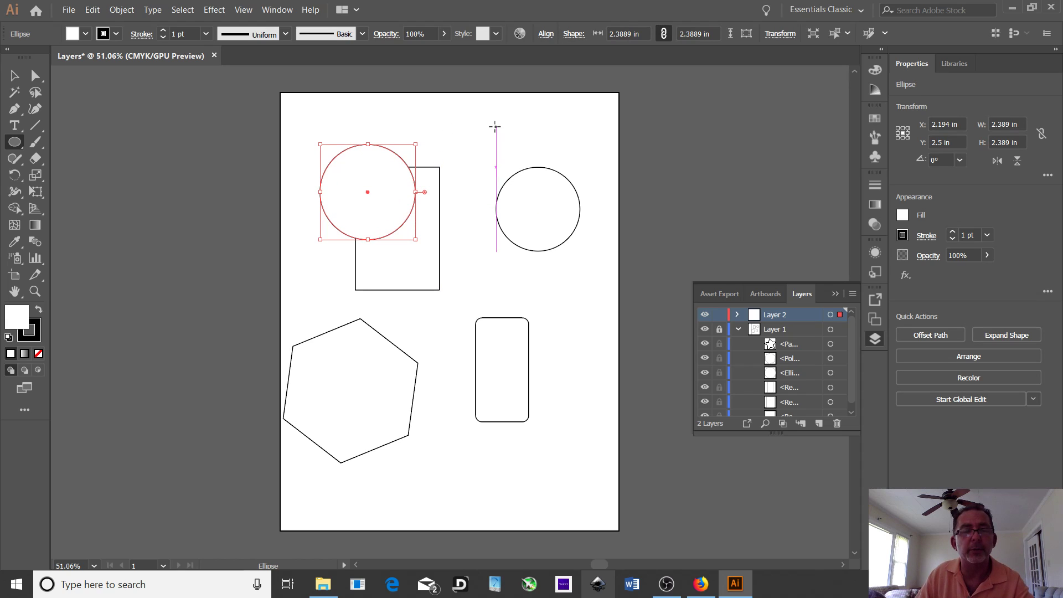
Fill the new Layer 2 circle with dark green and set its stroke colour to CMYK Blue.
left_click(85, 33)
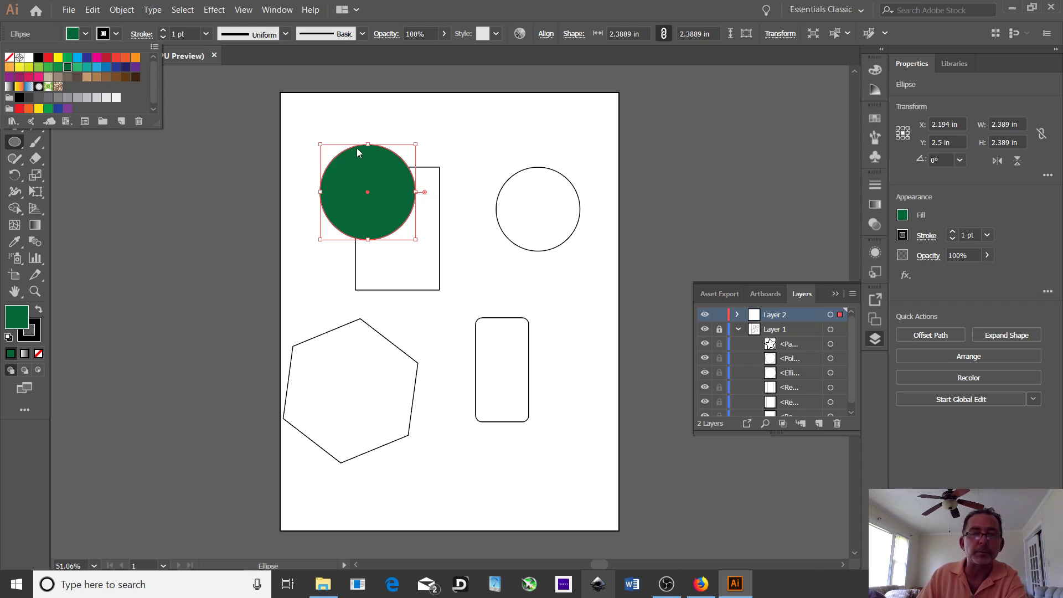
left_click(148, 202)
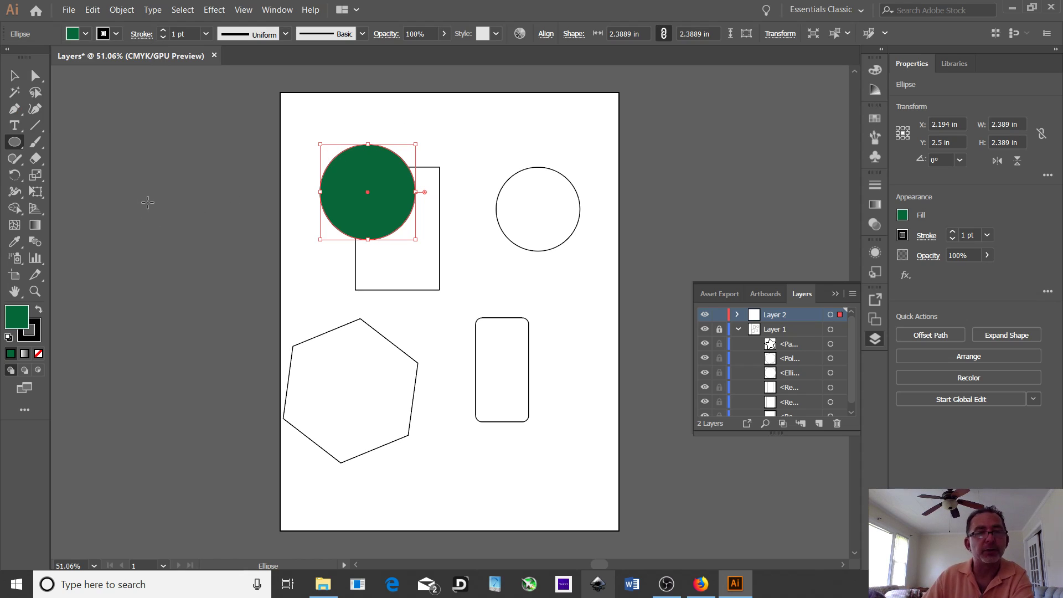
left_click(116, 34)
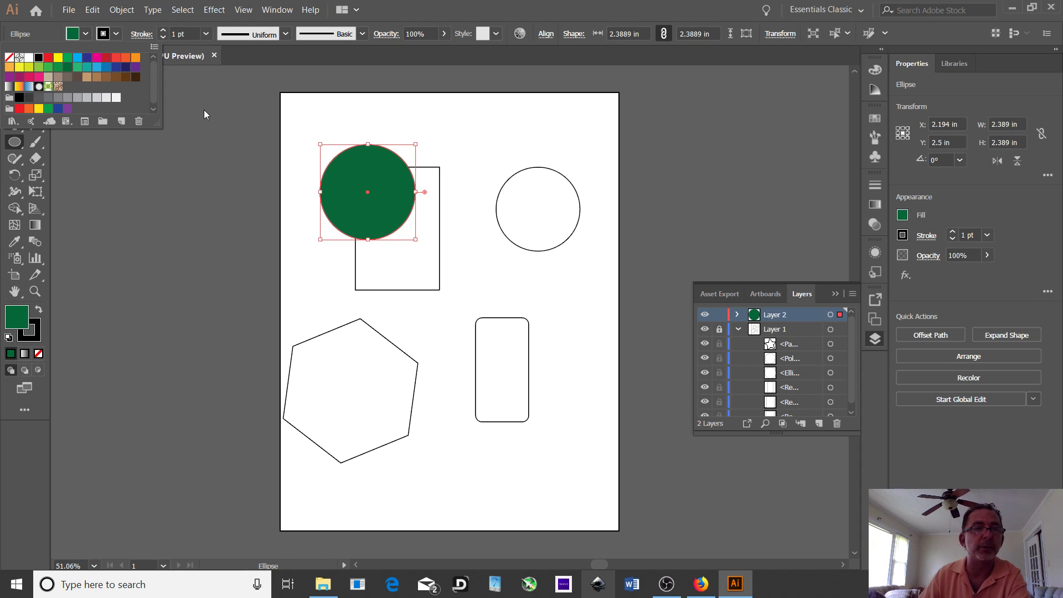
left_click(163, 30)
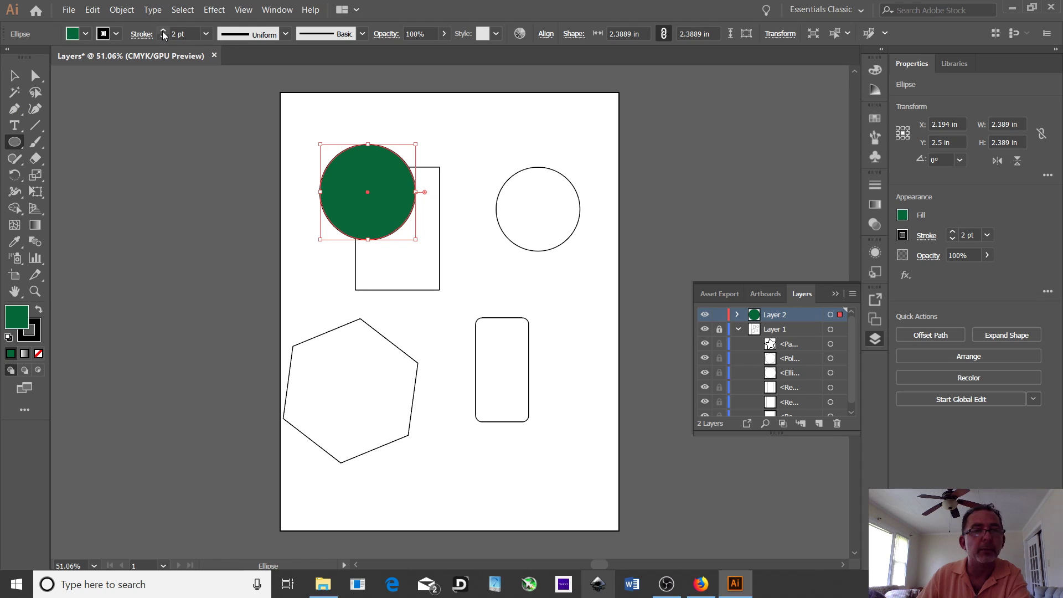
left_click(115, 34)
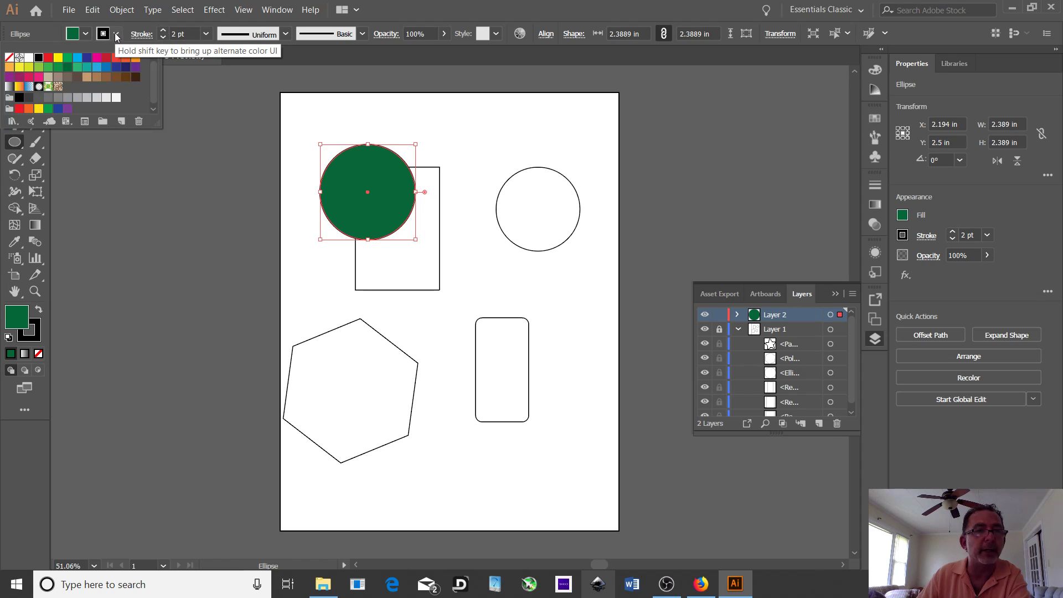
left_click(87, 58)
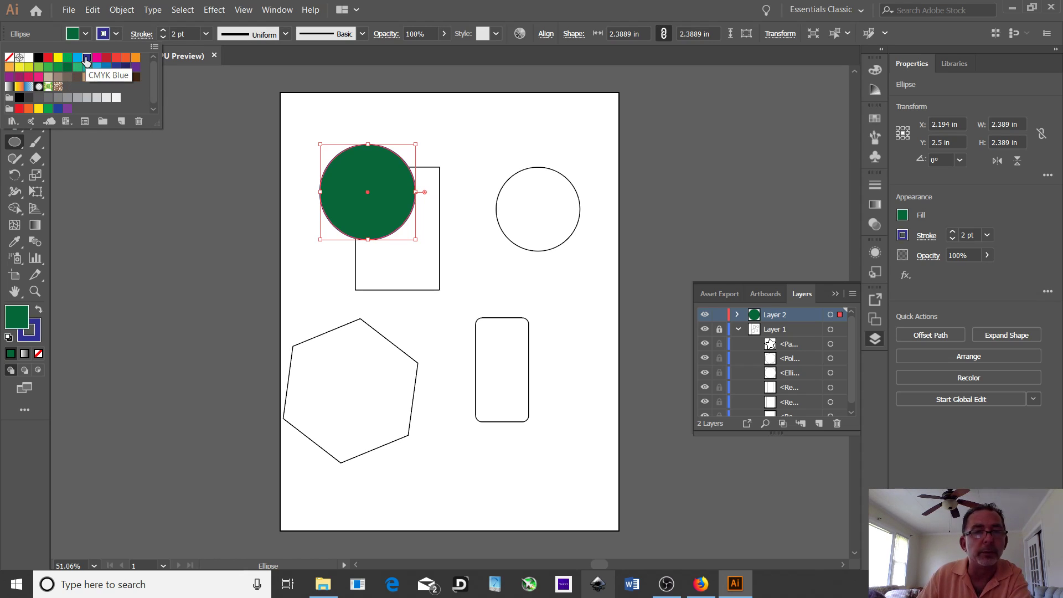
Thicken the green circle's stroke to 11 pt and deselect the circle.
left_click(164, 32)
left_click(164, 31)
left_click(163, 32)
left_click(164, 32)
left_click(163, 31)
left_click(164, 32)
left_click(164, 31)
left_click(164, 32)
left_click(164, 31)
left_click(187, 160)
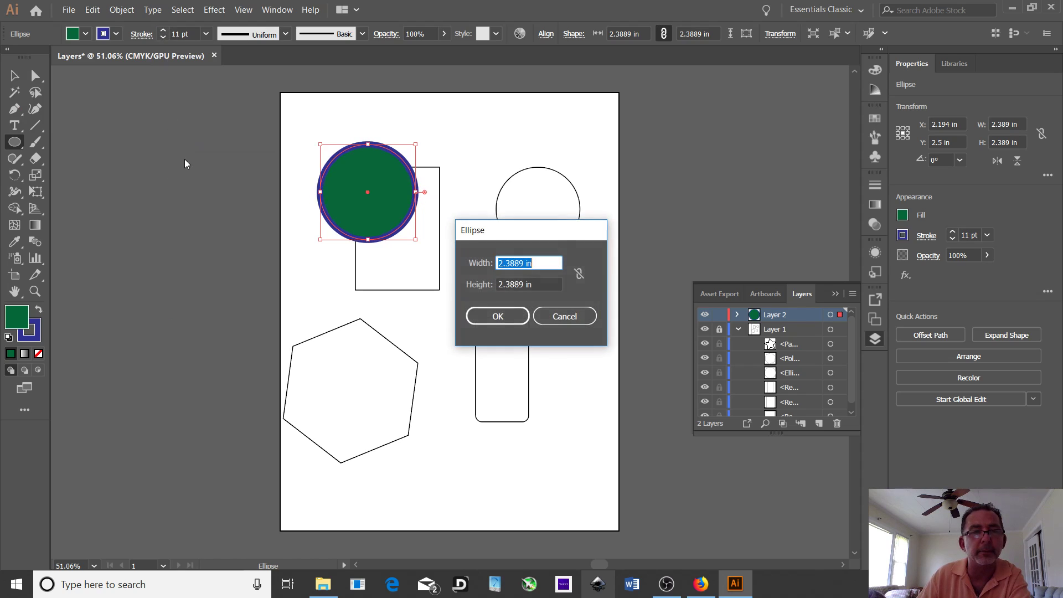
left_click(556, 315)
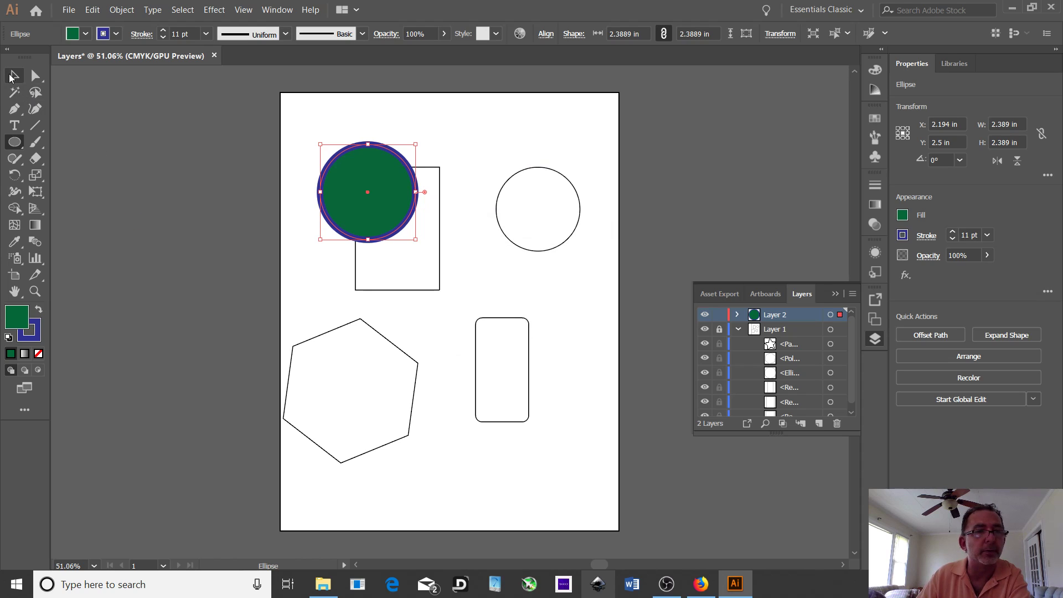
left_click(13, 76)
left_click(174, 154)
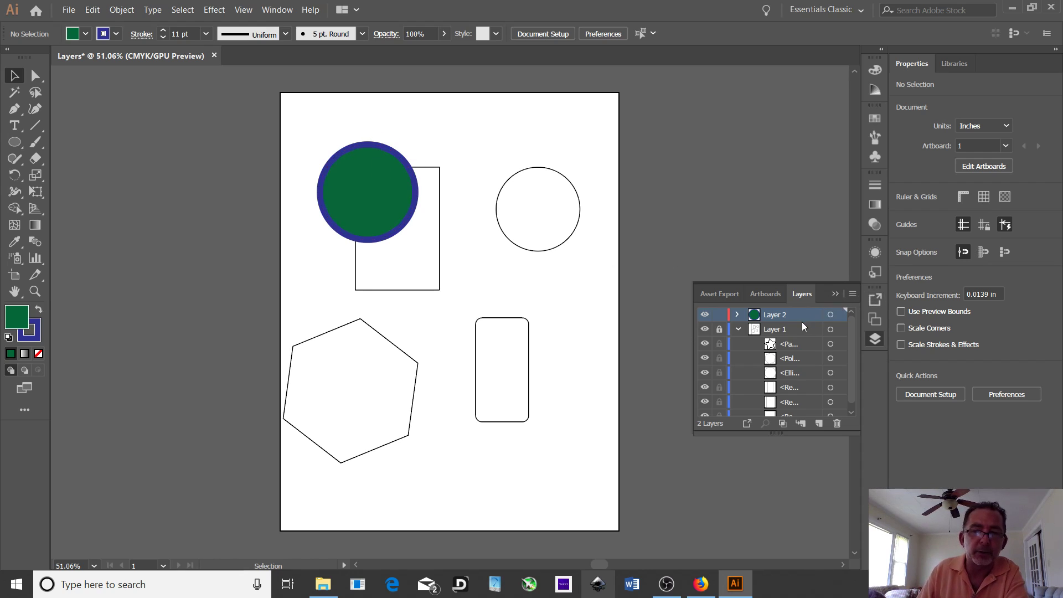
Expand Layer 2 and draw a tilted star about 3.92 in wide on it, overlapping the green circle and the unfilled circle.
left_click(738, 315)
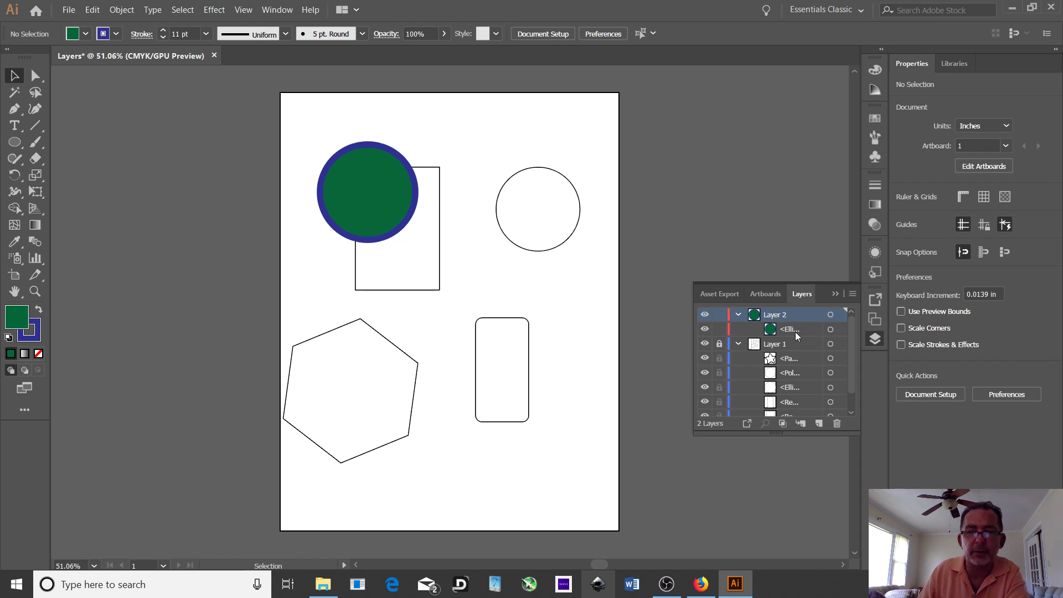
left_click(22, 149)
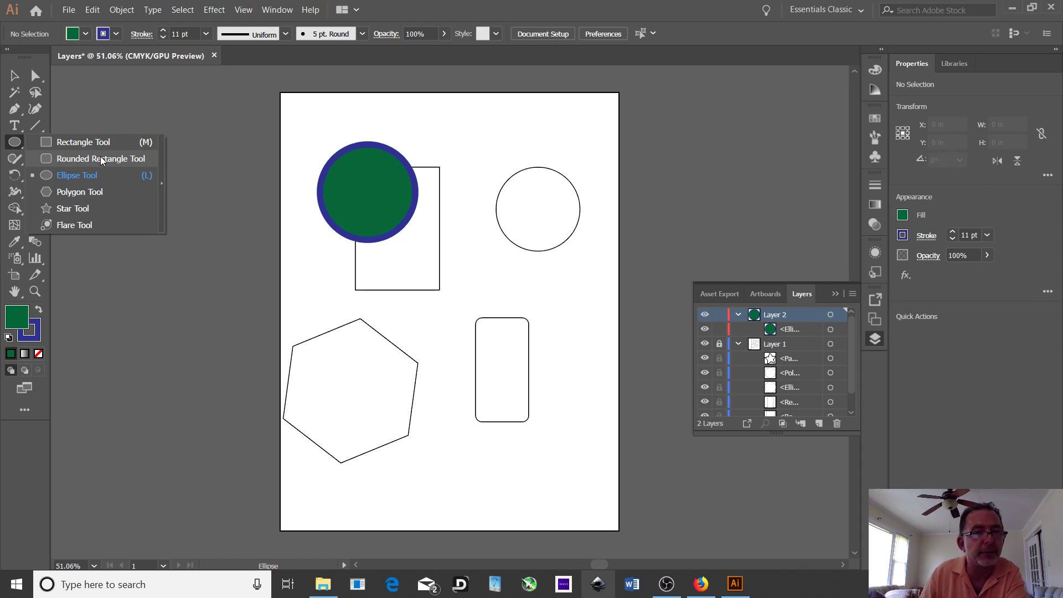
left_click(99, 208)
mouse_move(480, 164)
left_mouse_down()
mouse_move(522, 173)
mouse_move(556, 201)
left_mouse_up()
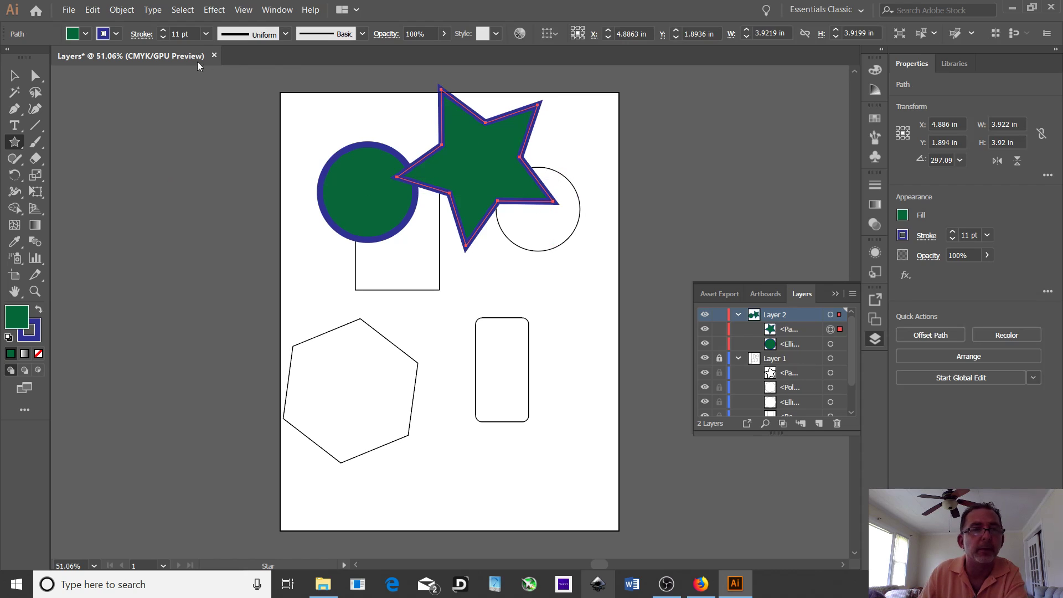
Give the star a yellow stroke and a purple fill.
left_click(117, 34)
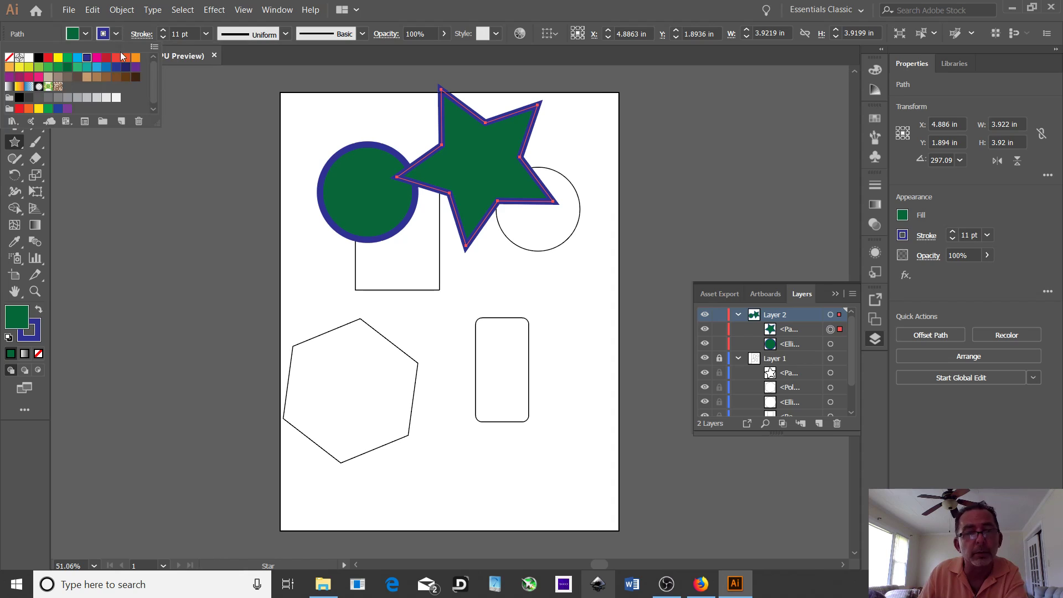
left_click(20, 67)
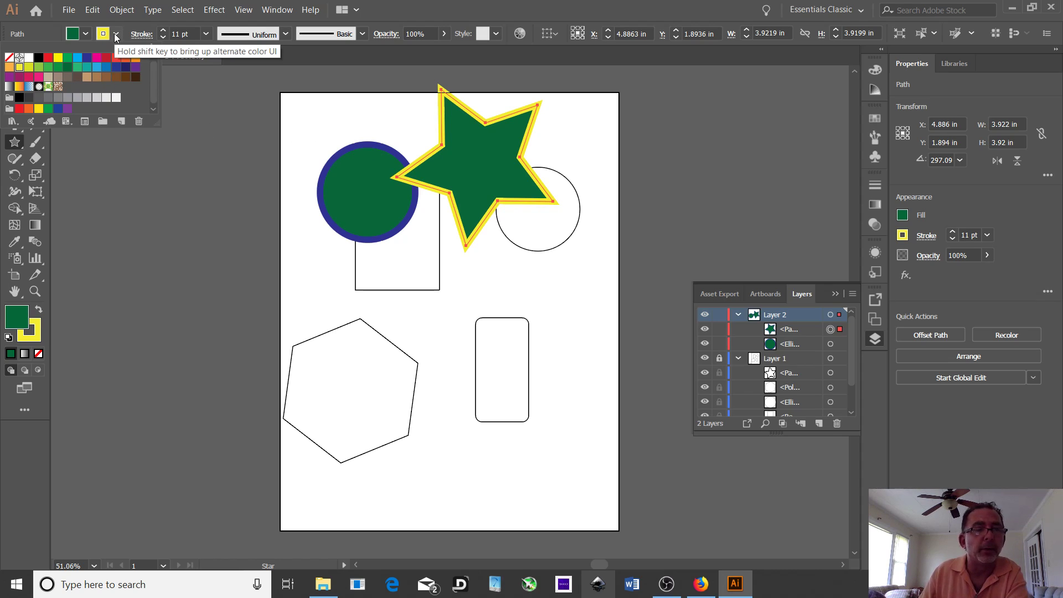
left_click(84, 33)
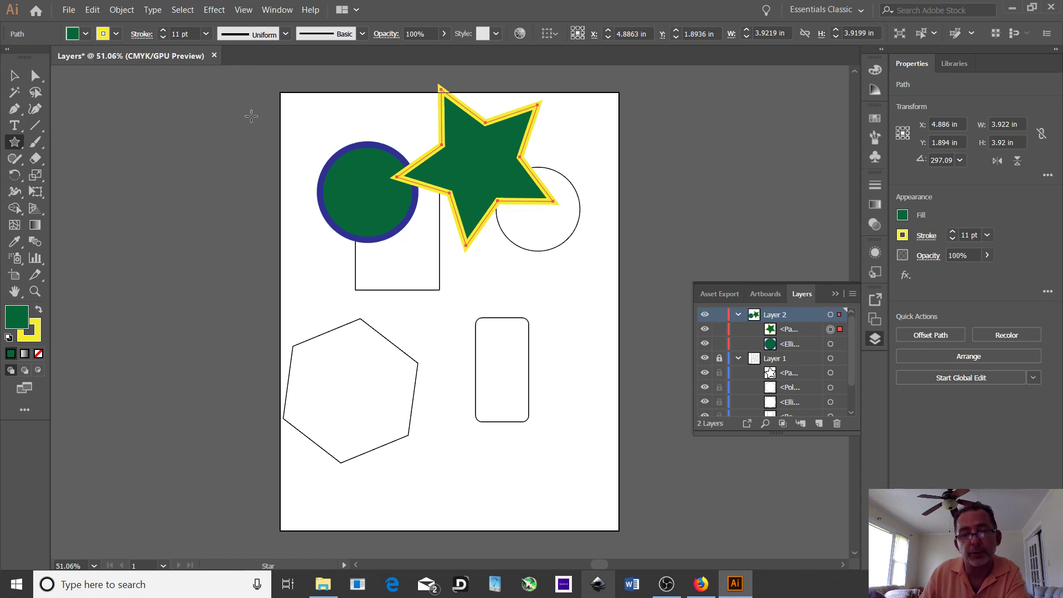
left_click(86, 35)
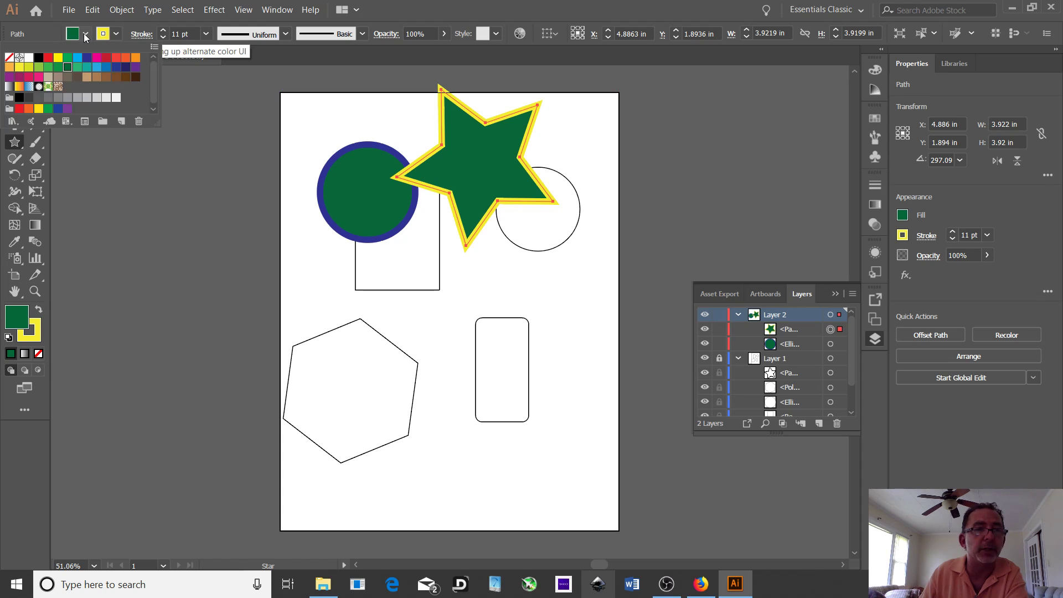
left_click(10, 77)
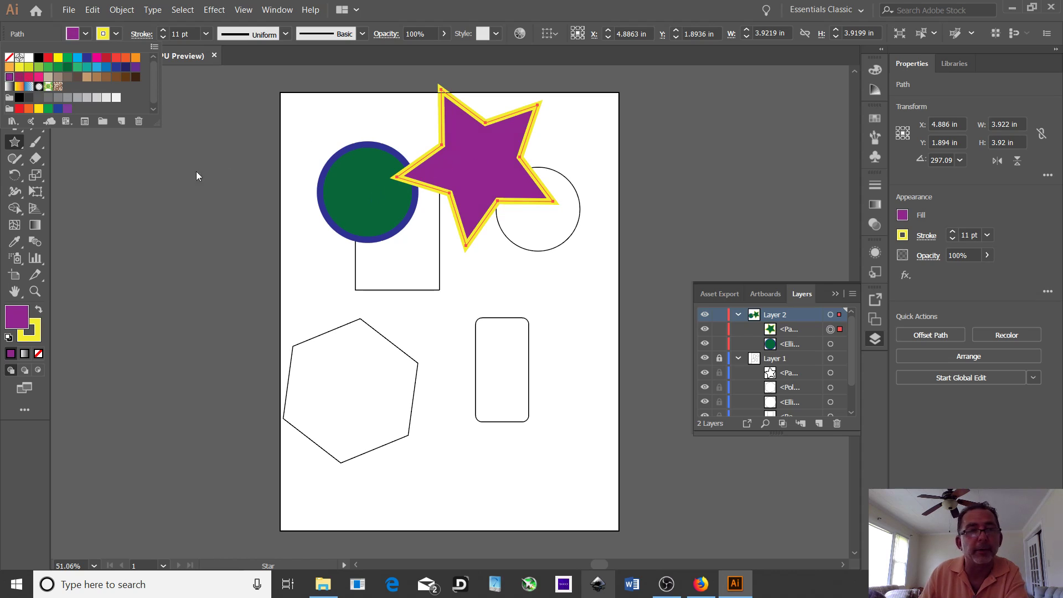
left_click(135, 176)
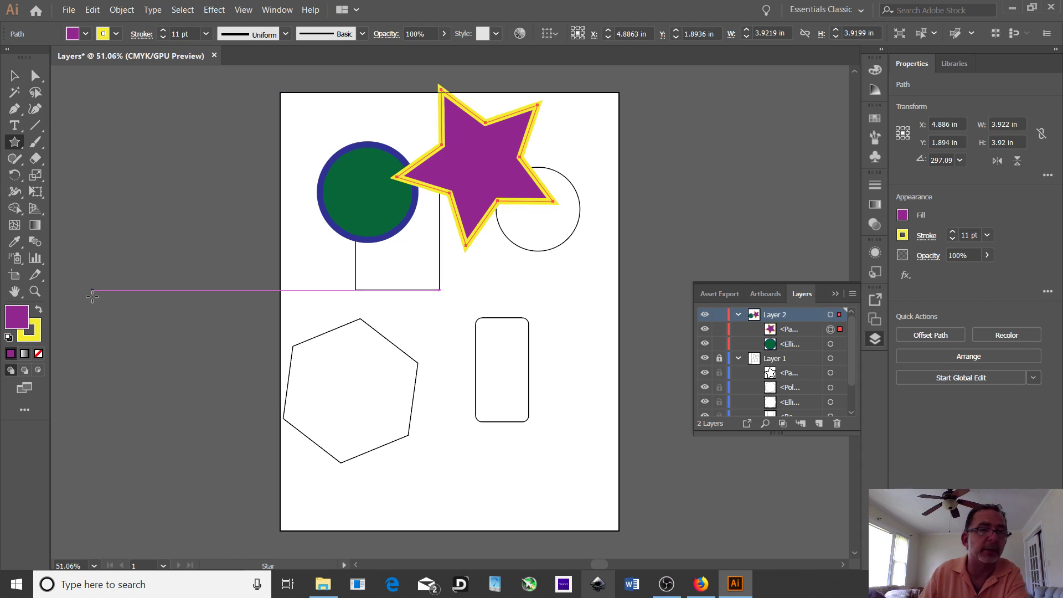
Unlock Layer 1, and move the star and the green circle so they straddle the artboard's left edge.
left_click(15, 80)
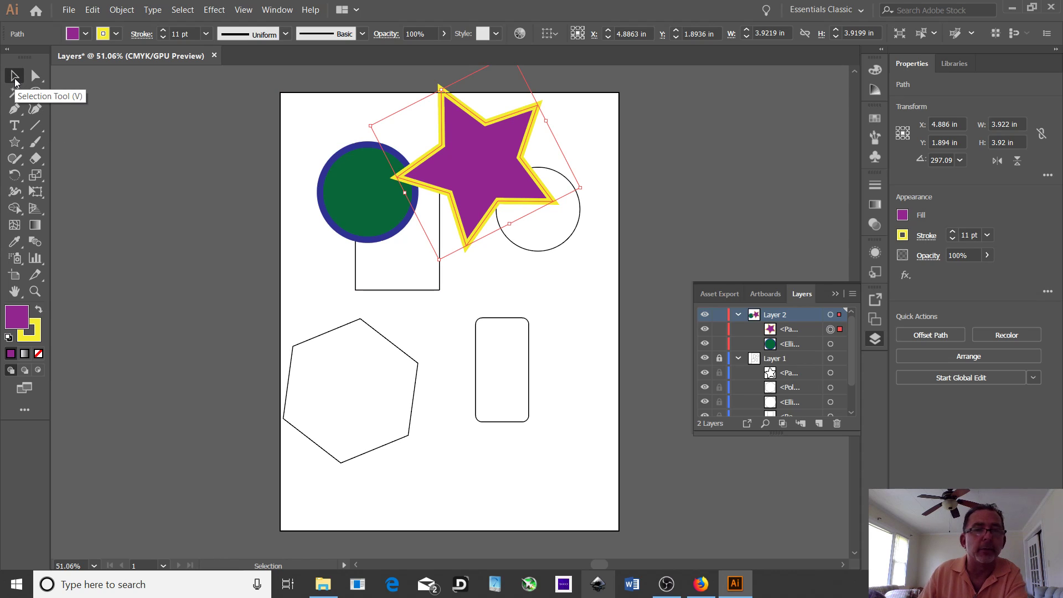
left_click_drag(477, 126, 239, 242)
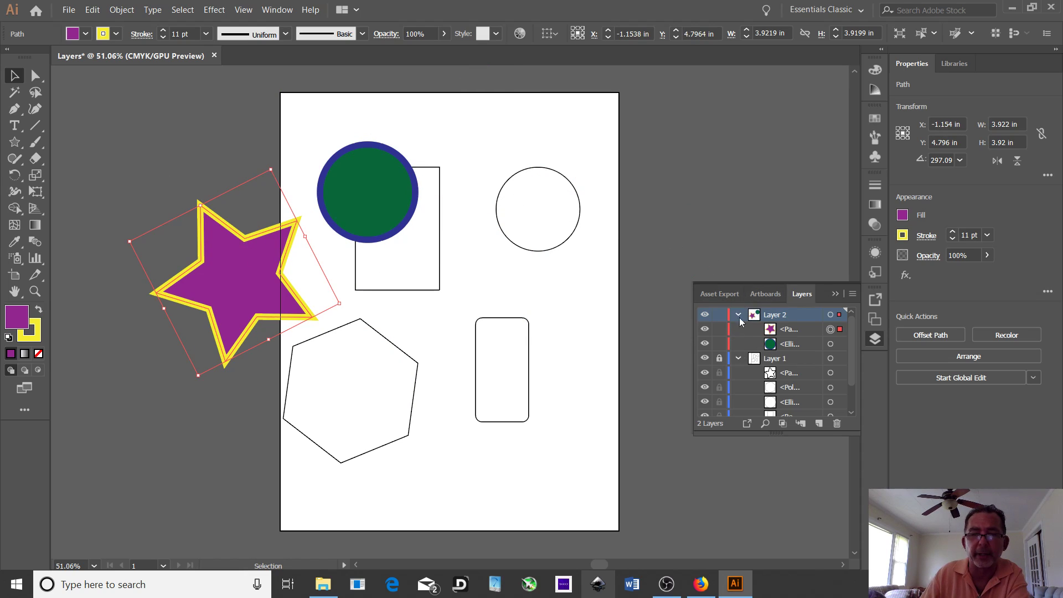
left_click(719, 359)
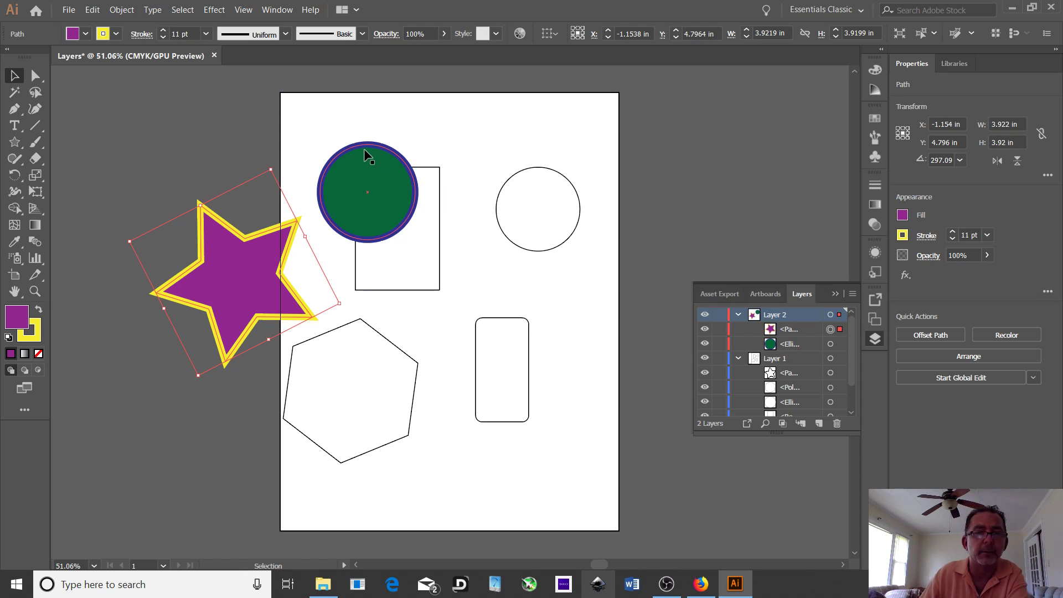
left_click_drag(360, 149, 252, 106)
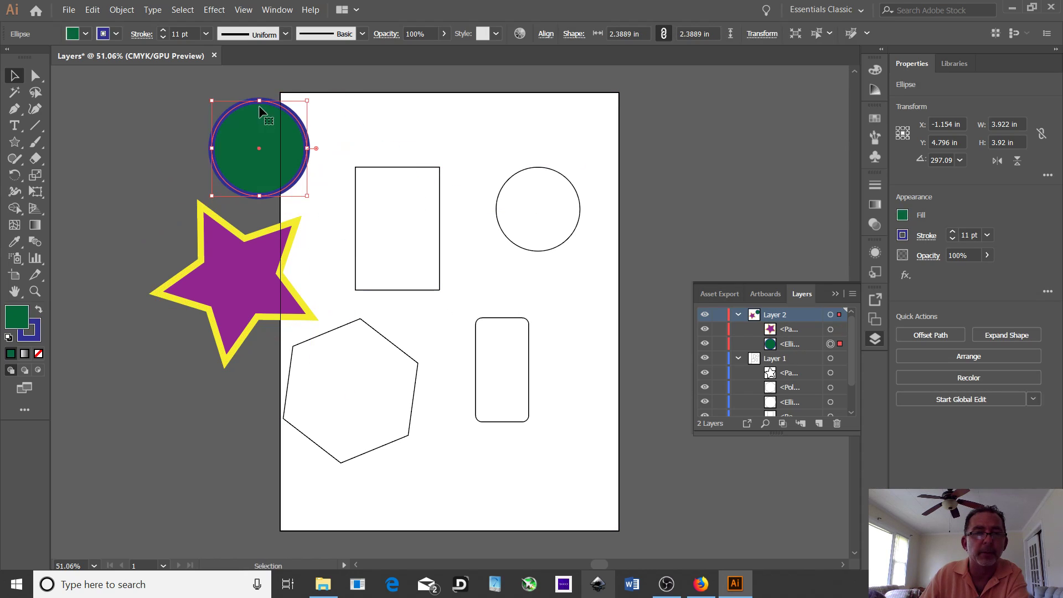
Move the purple star back to the upper right of the artboard, overlapping the square-cornered rectangle and the unfilled circle.
left_click(195, 259)
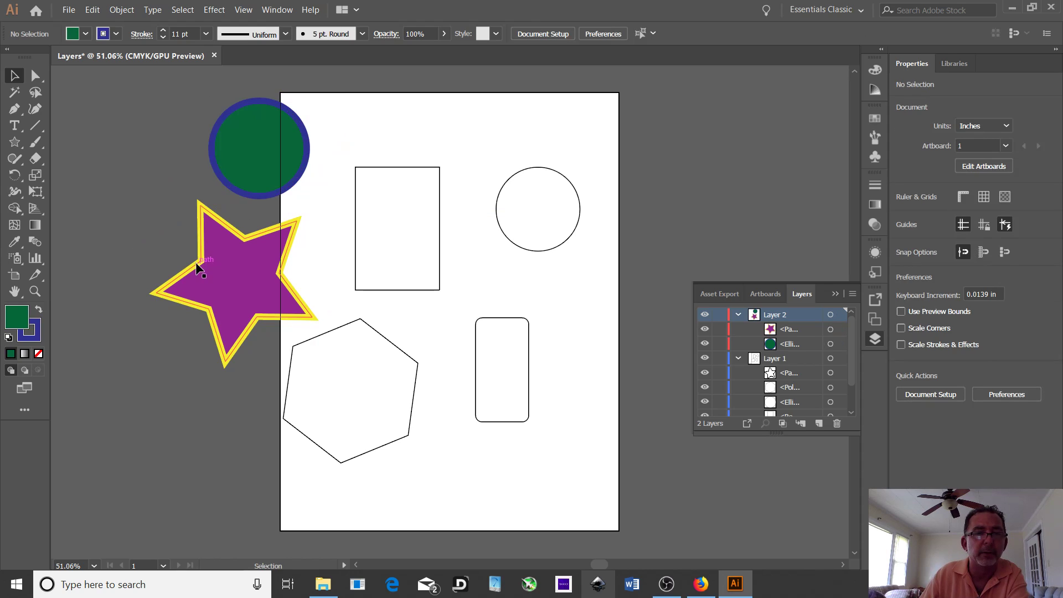
left_click_drag(196, 262, 199, 262)
left_click(201, 264)
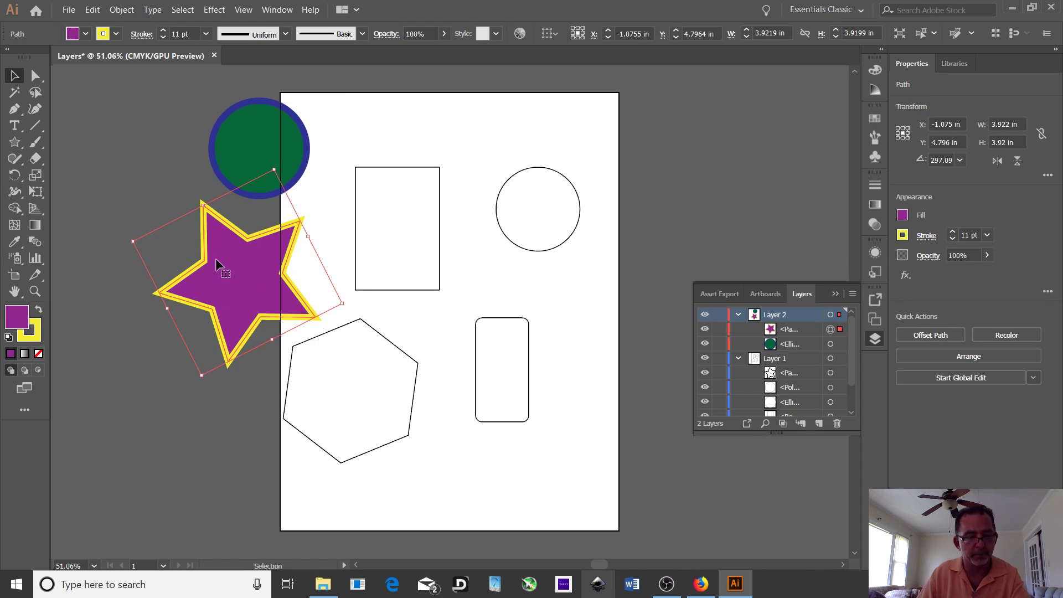
key("ctrl+z")
left_click_drag(202, 264, 497, 156)
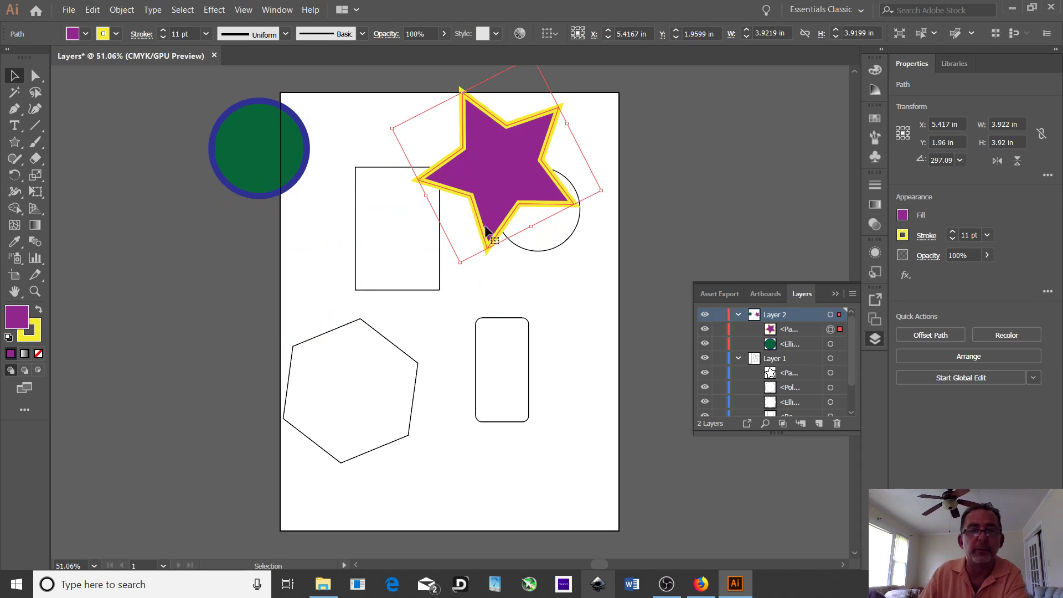
Move the rounded rectangle above the hexagon and give it a brown fill (C=55 M=60 Y=65 K=40) and an orange stroke.
left_click_drag(521, 321, 326, 217)
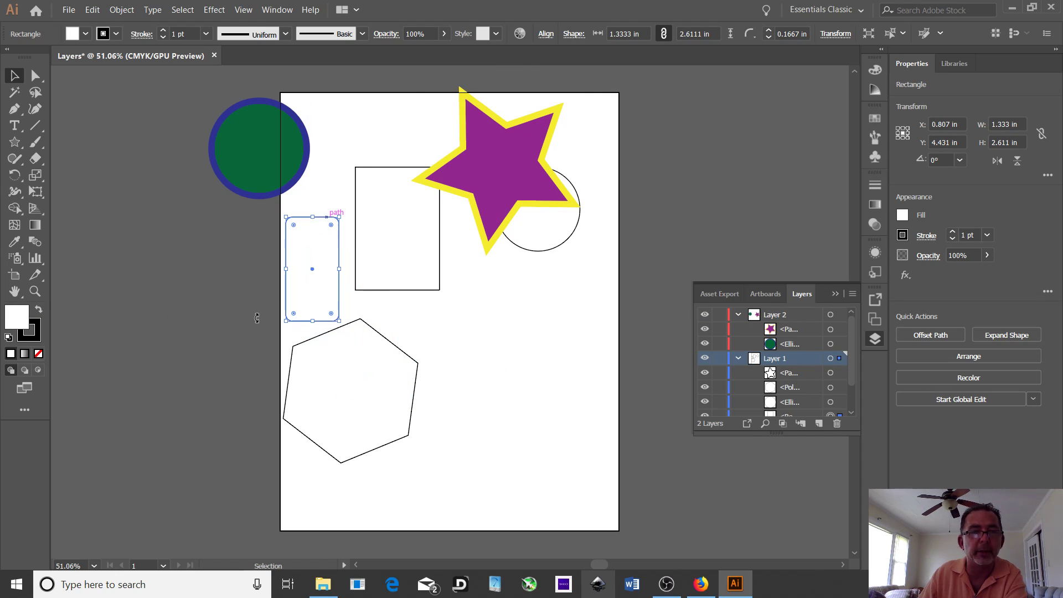
left_click(87, 33)
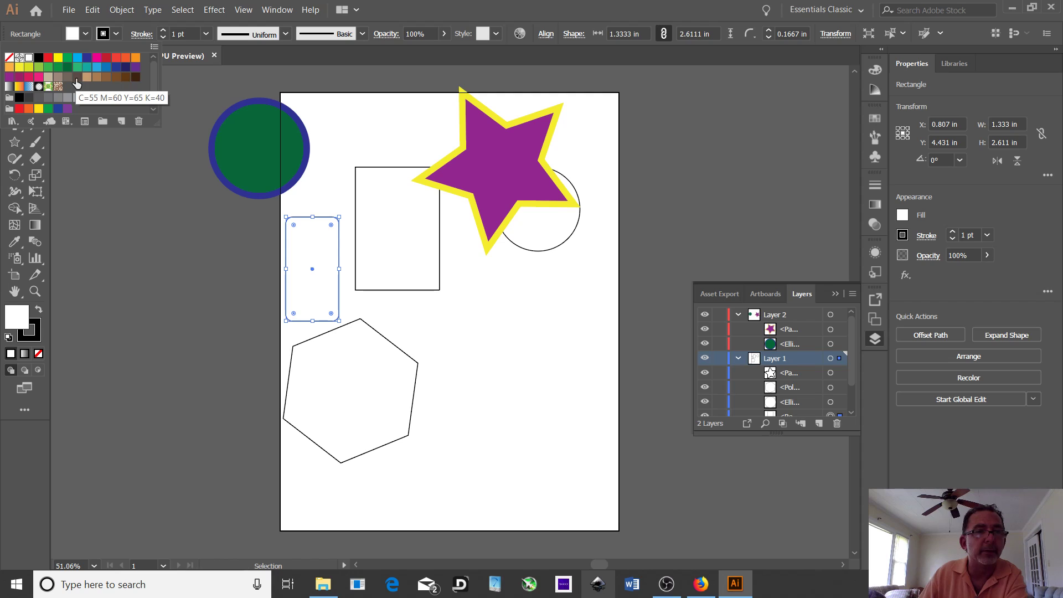
left_click(77, 76)
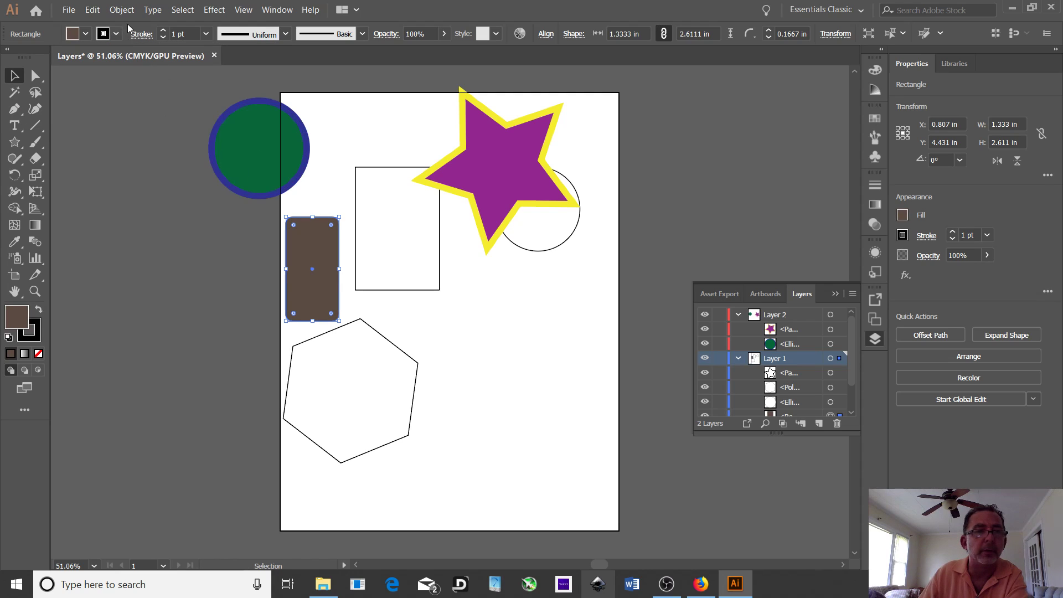
left_click(117, 34)
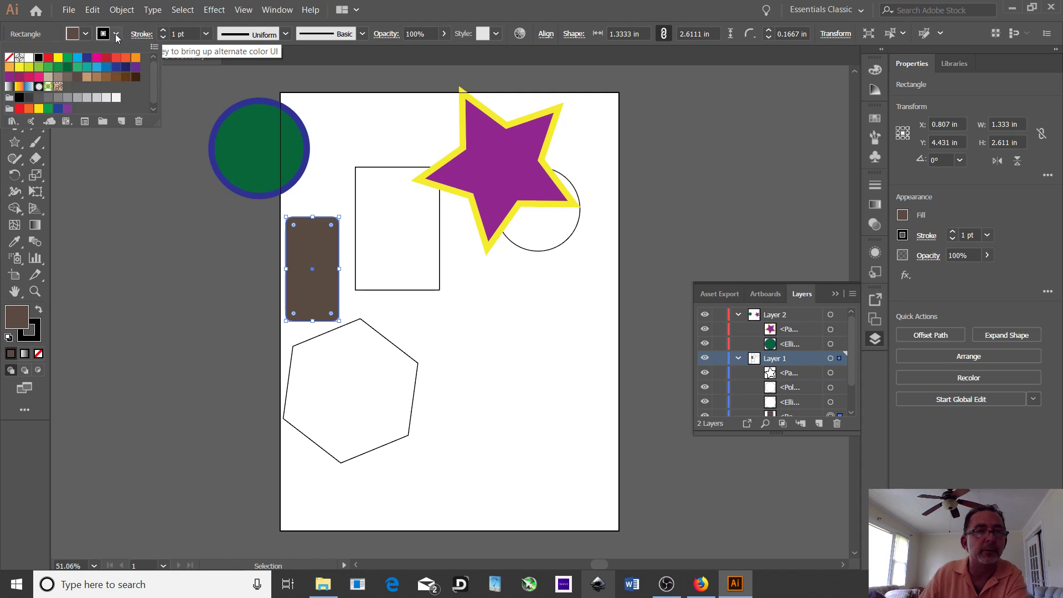
left_click(132, 58)
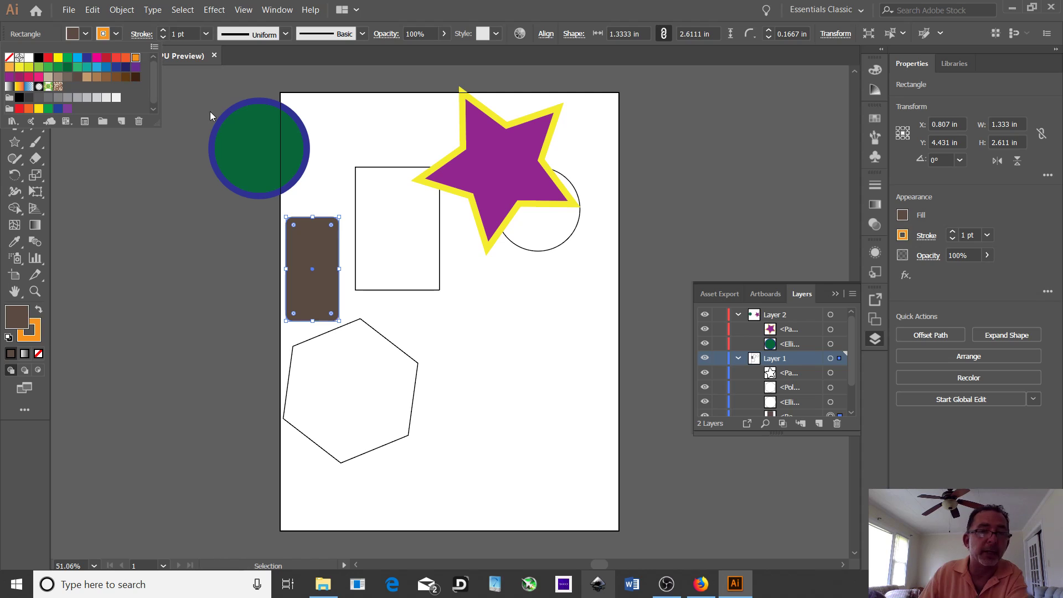
Increase the rounded rectangle's stroke weight to 5 pt.
left_click(164, 31)
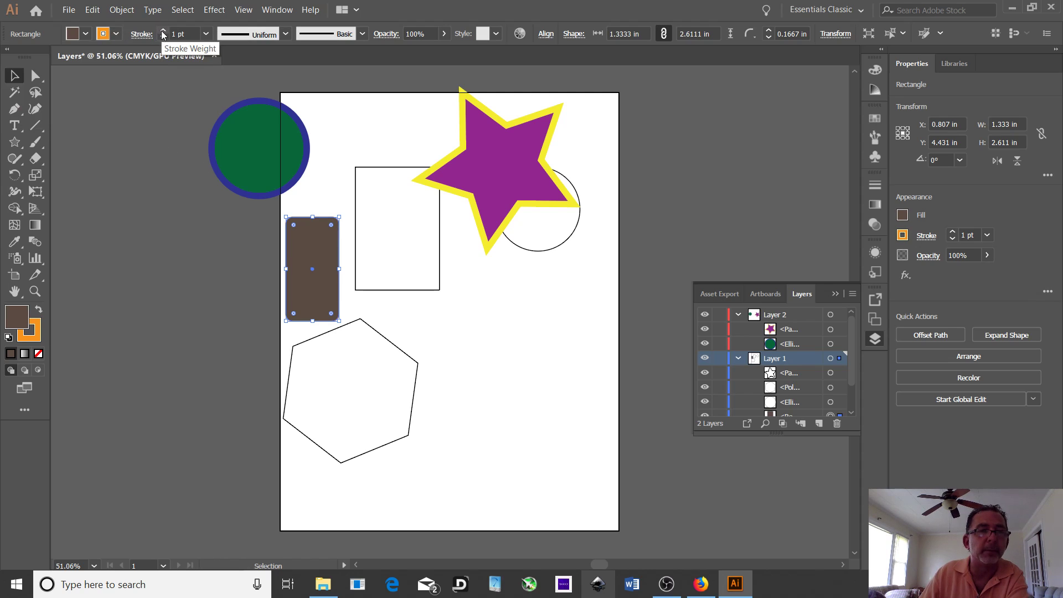
left_click(164, 32)
left_click(164, 32)
left_click(163, 32)
left_click(164, 32)
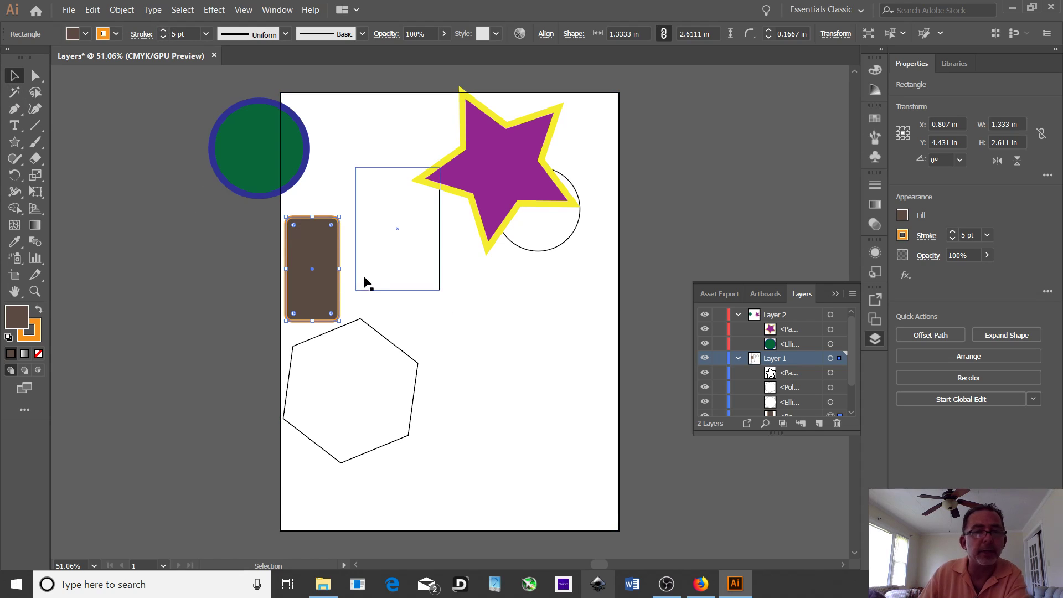
Move the brown rounded rectangle to the right half of the artboard, just below the purple star.
left_click_drag(322, 247, 503, 308)
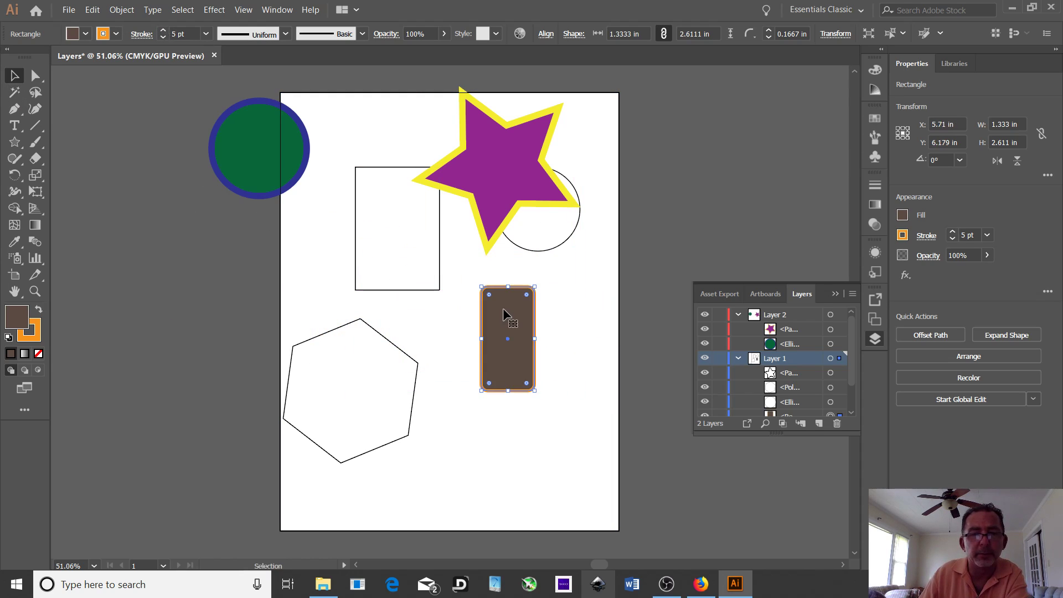
right_click(504, 314)
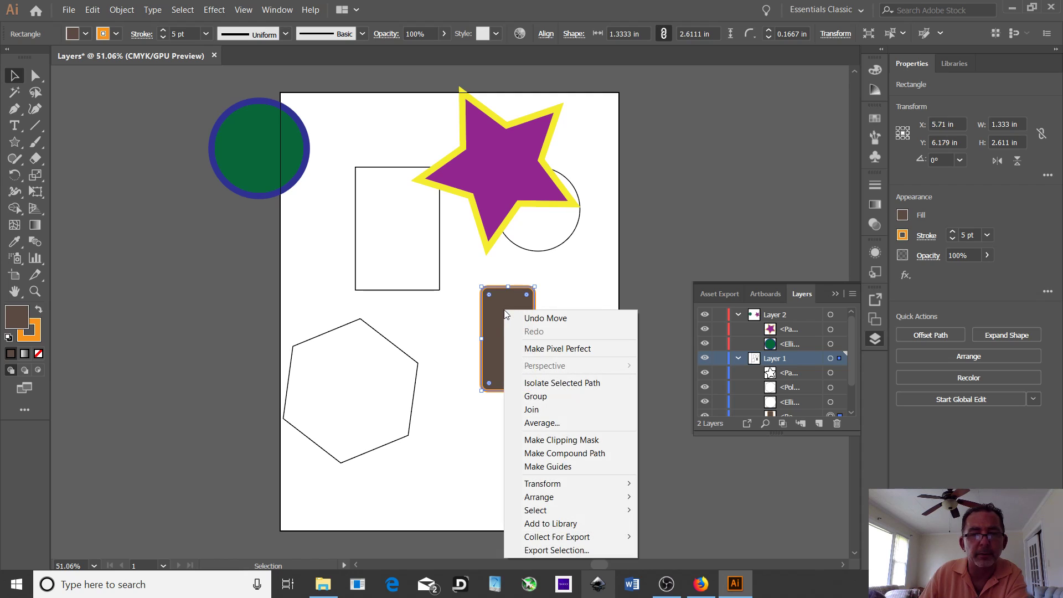
left_click(496, 318)
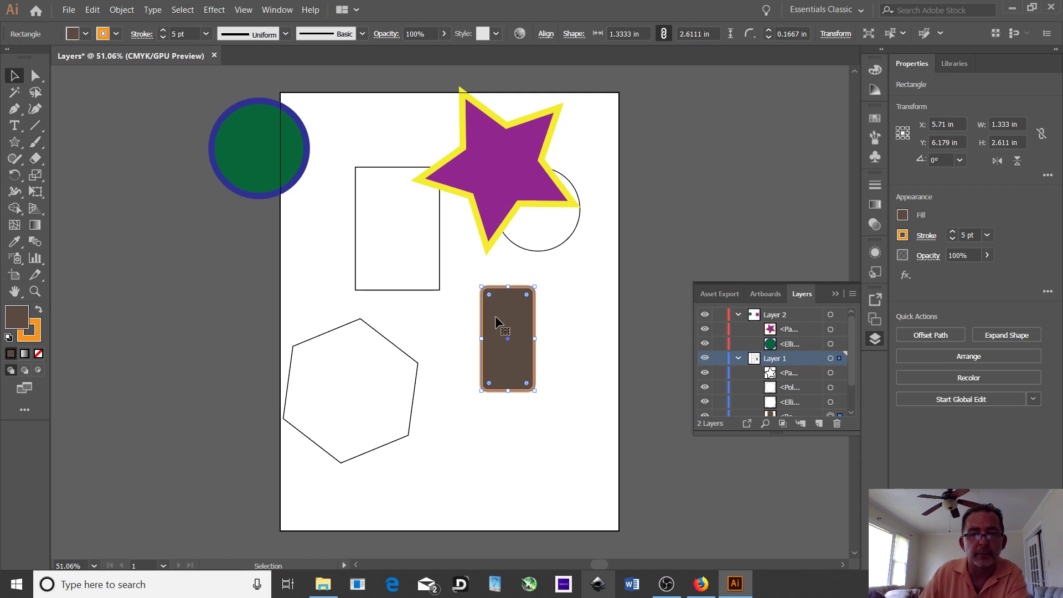
Isolate the brown rounded rectangle, exit isolation mode, and move the rectangle to the artboard's left edge above the hexagon.
double_click(495, 316)
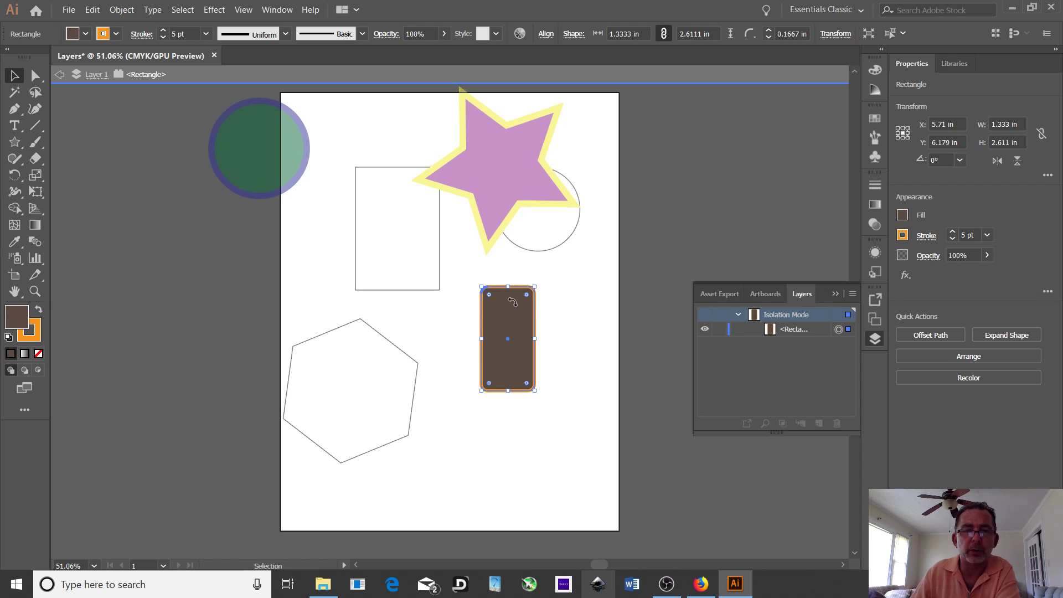
left_click(555, 298)
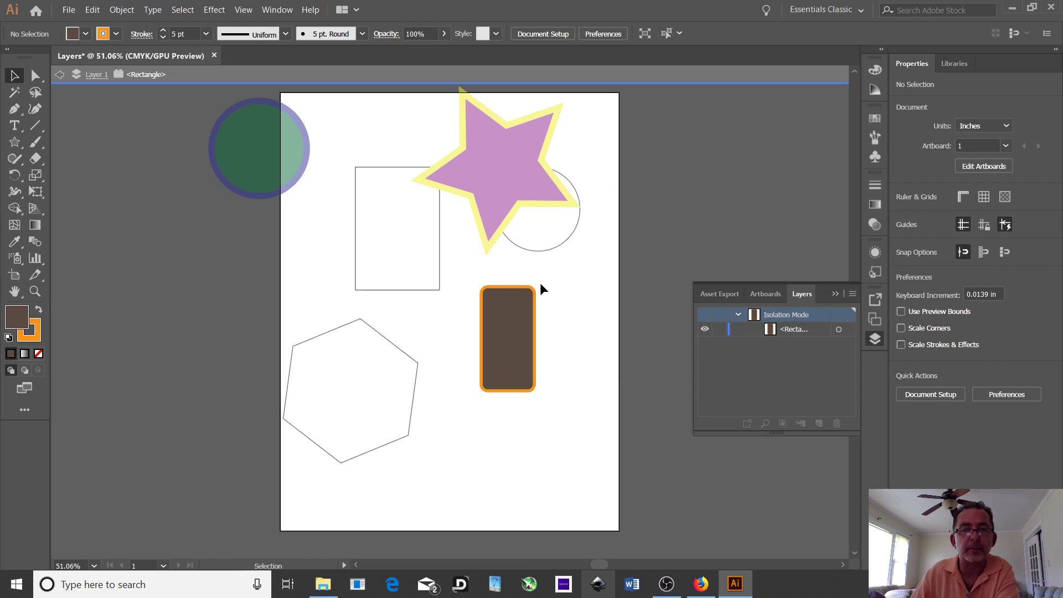
left_click(500, 315)
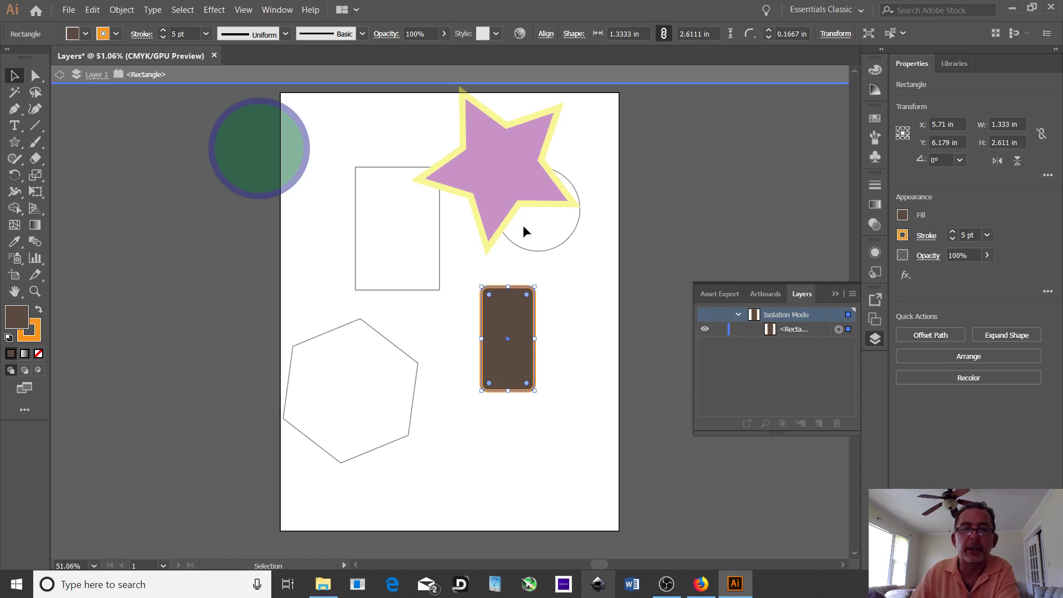
left_click(191, 279)
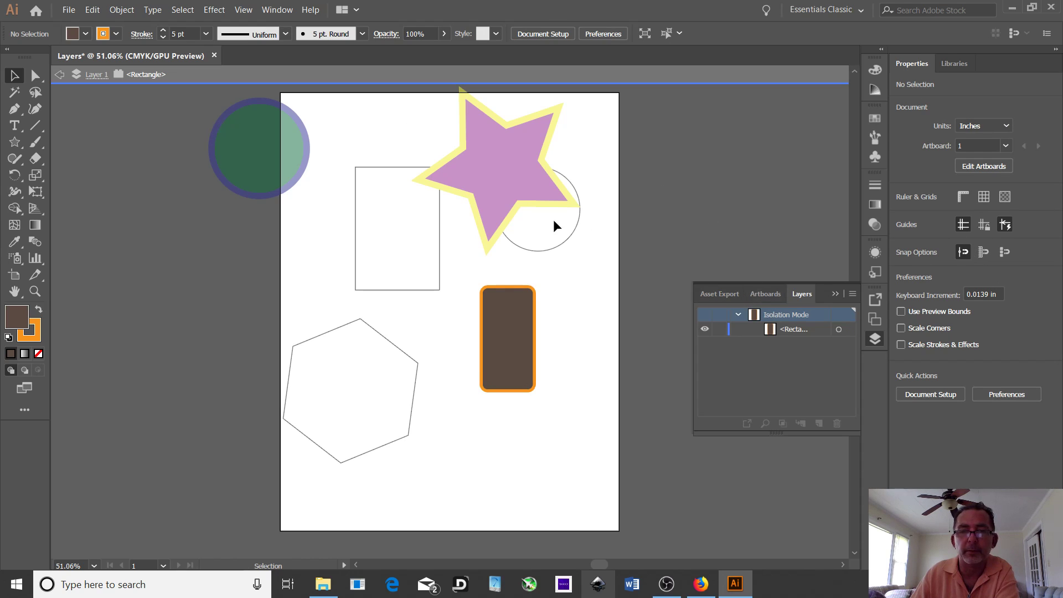
left_click(504, 288)
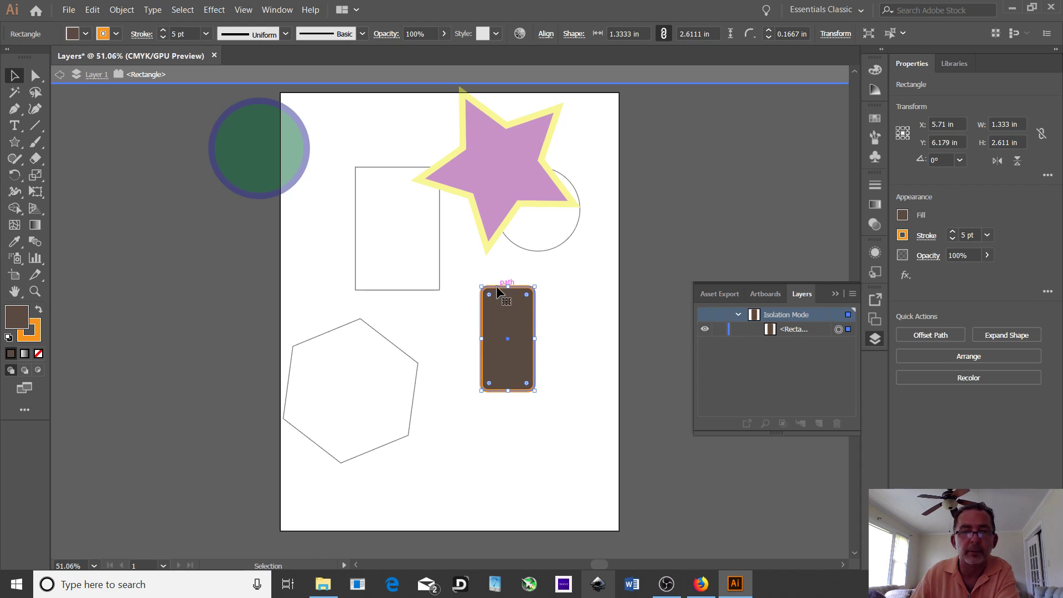
left_click(258, 74)
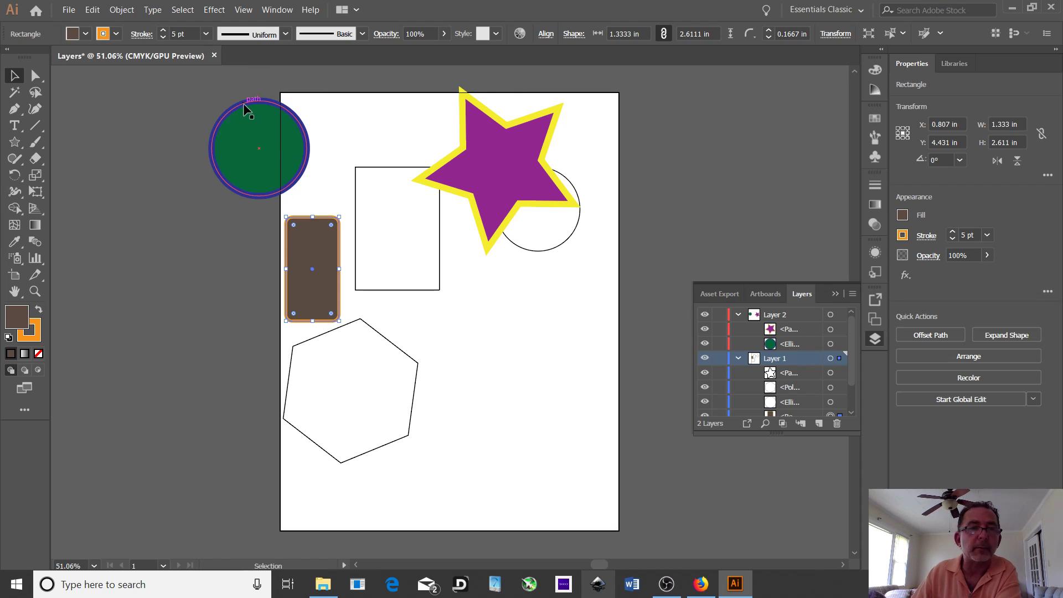
Move the green circle to the artboard's upper left, the square-cornered rectangle to the lower right, and the unfilled circle just below the star.
left_click_drag(242, 107, 327, 89)
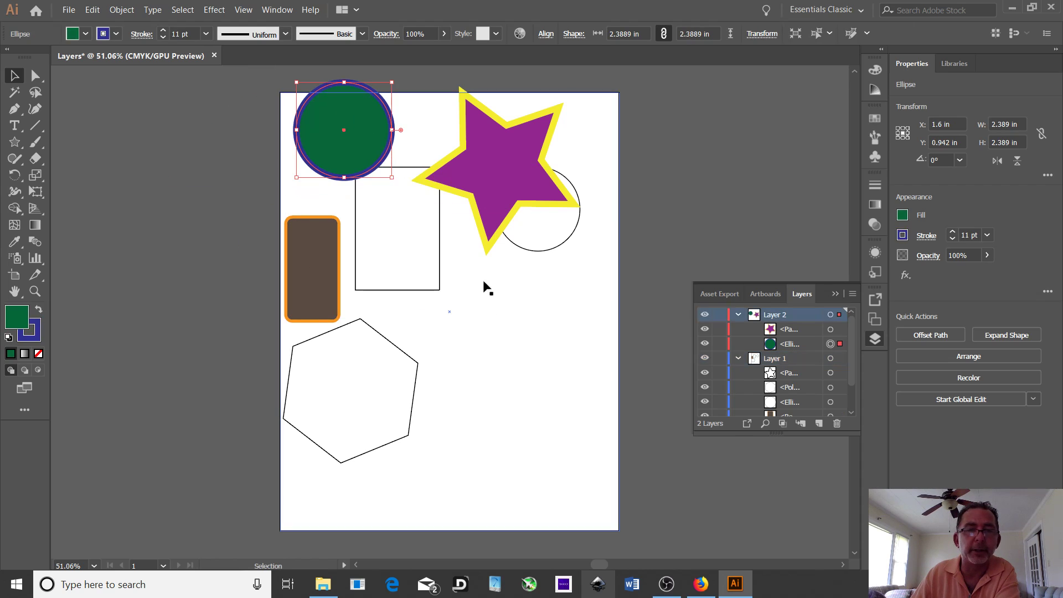
left_click_drag(409, 289, 527, 425)
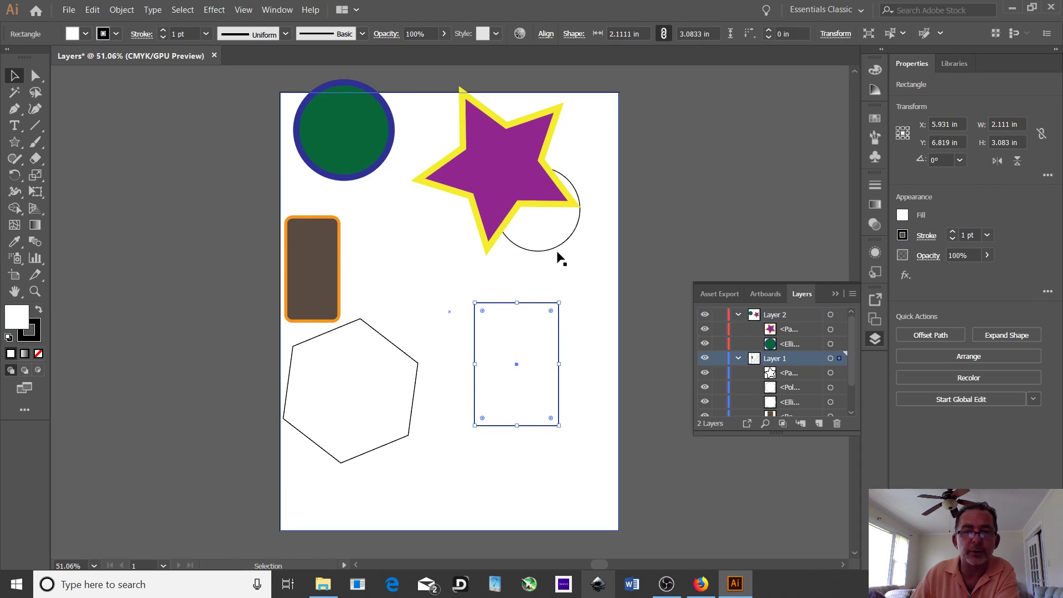
left_click_drag(556, 251, 577, 293)
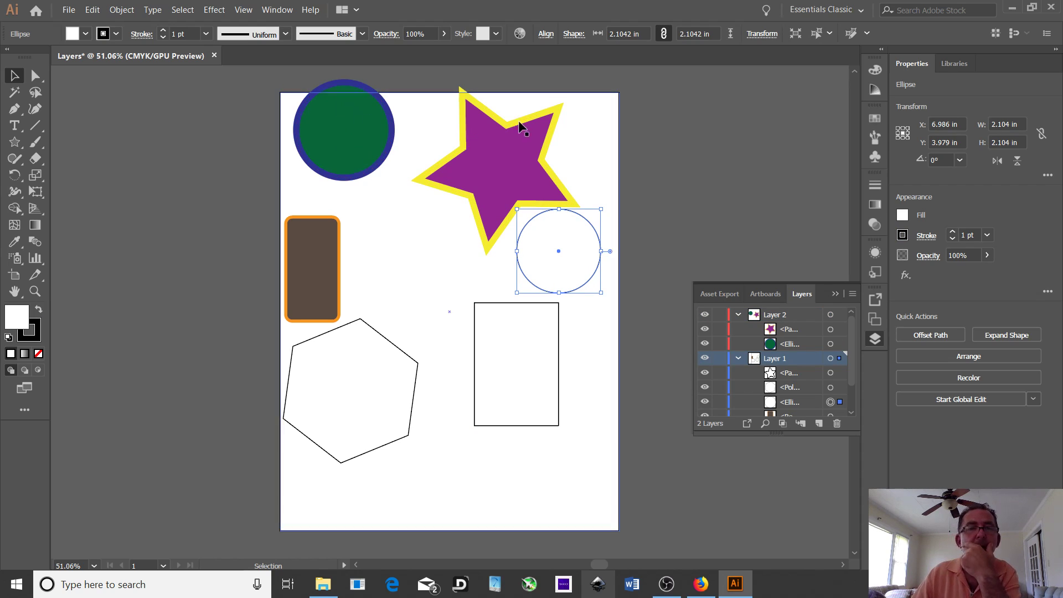
Select the purple star on Layer 2 and switch to OBS.
left_click(455, 162)
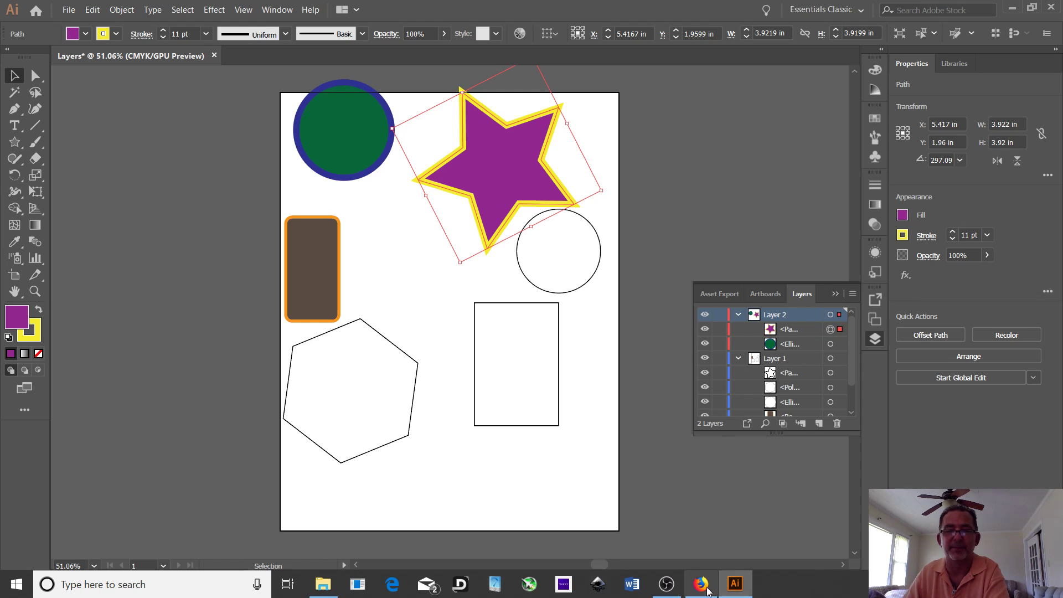
left_click(666, 584)
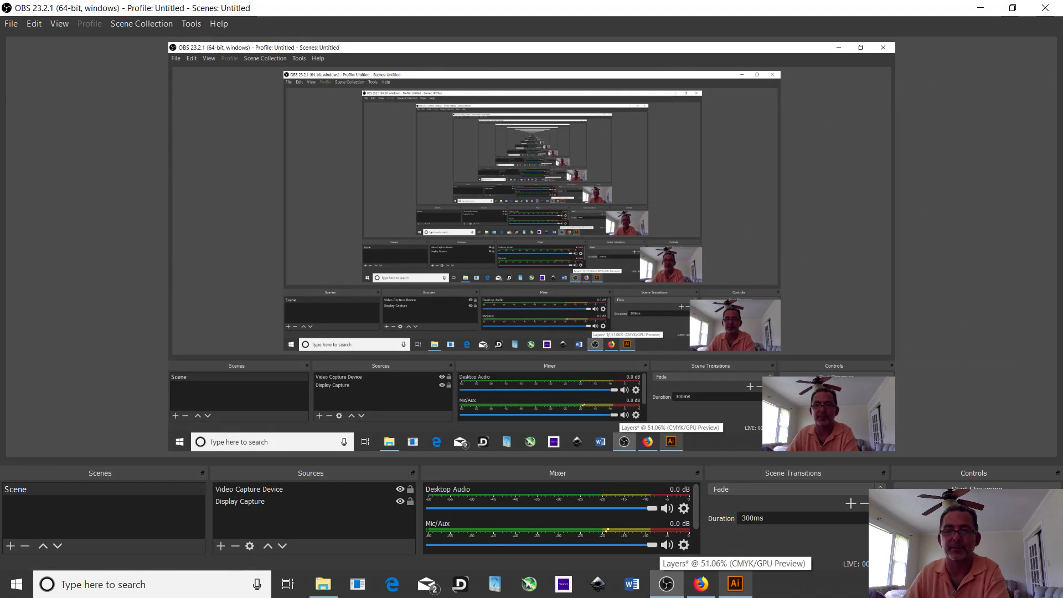